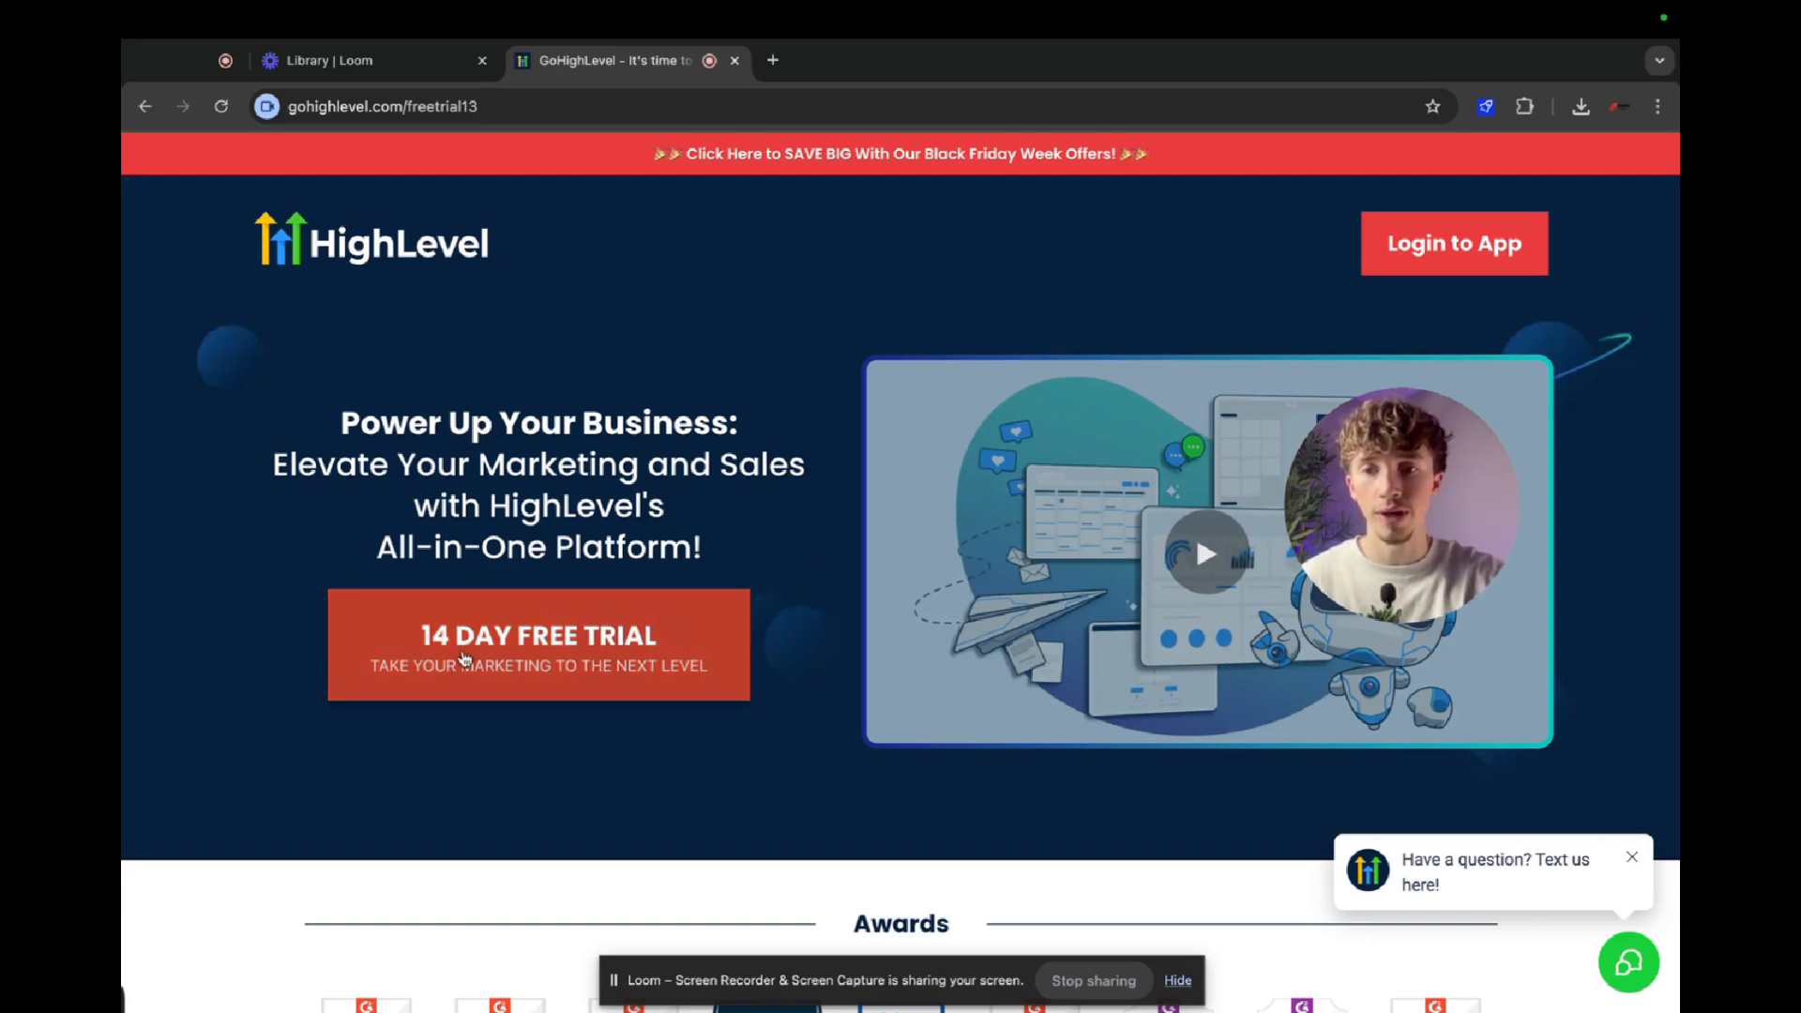
Start the 14-day free trial and open the agency's list of client sub-accounts.
left_click(531, 663)
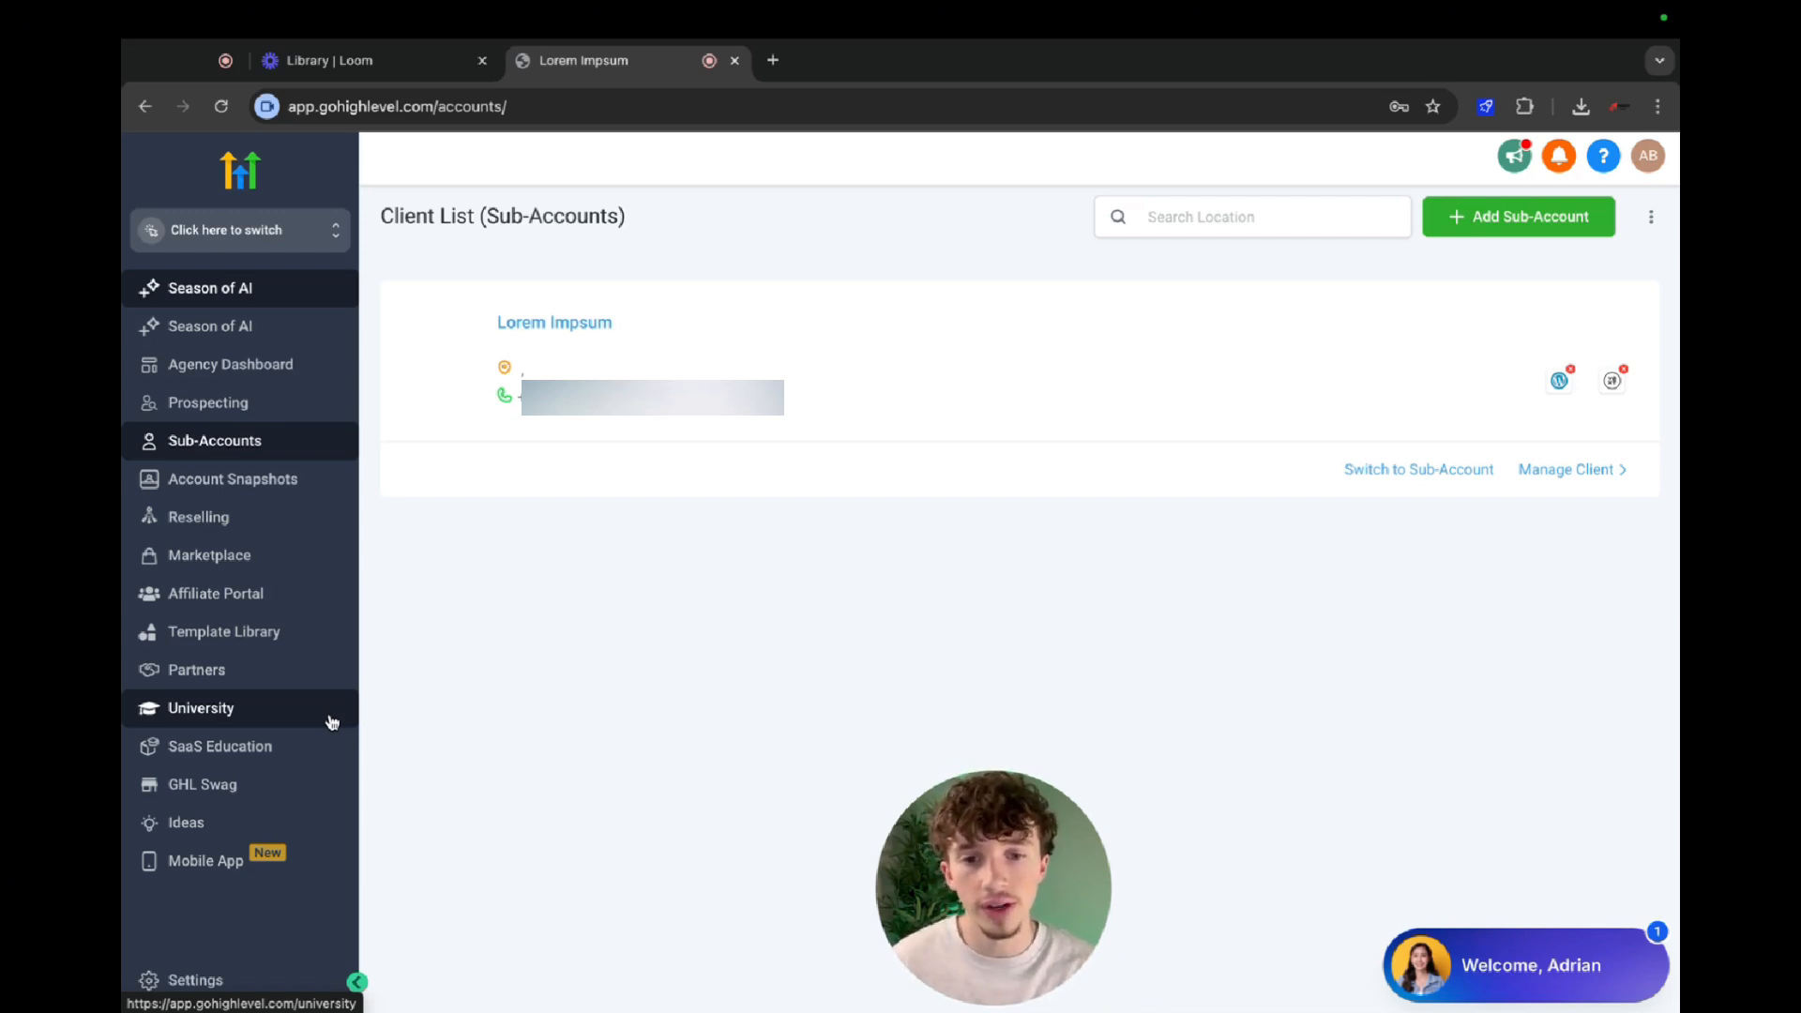
left_click(281, 367)
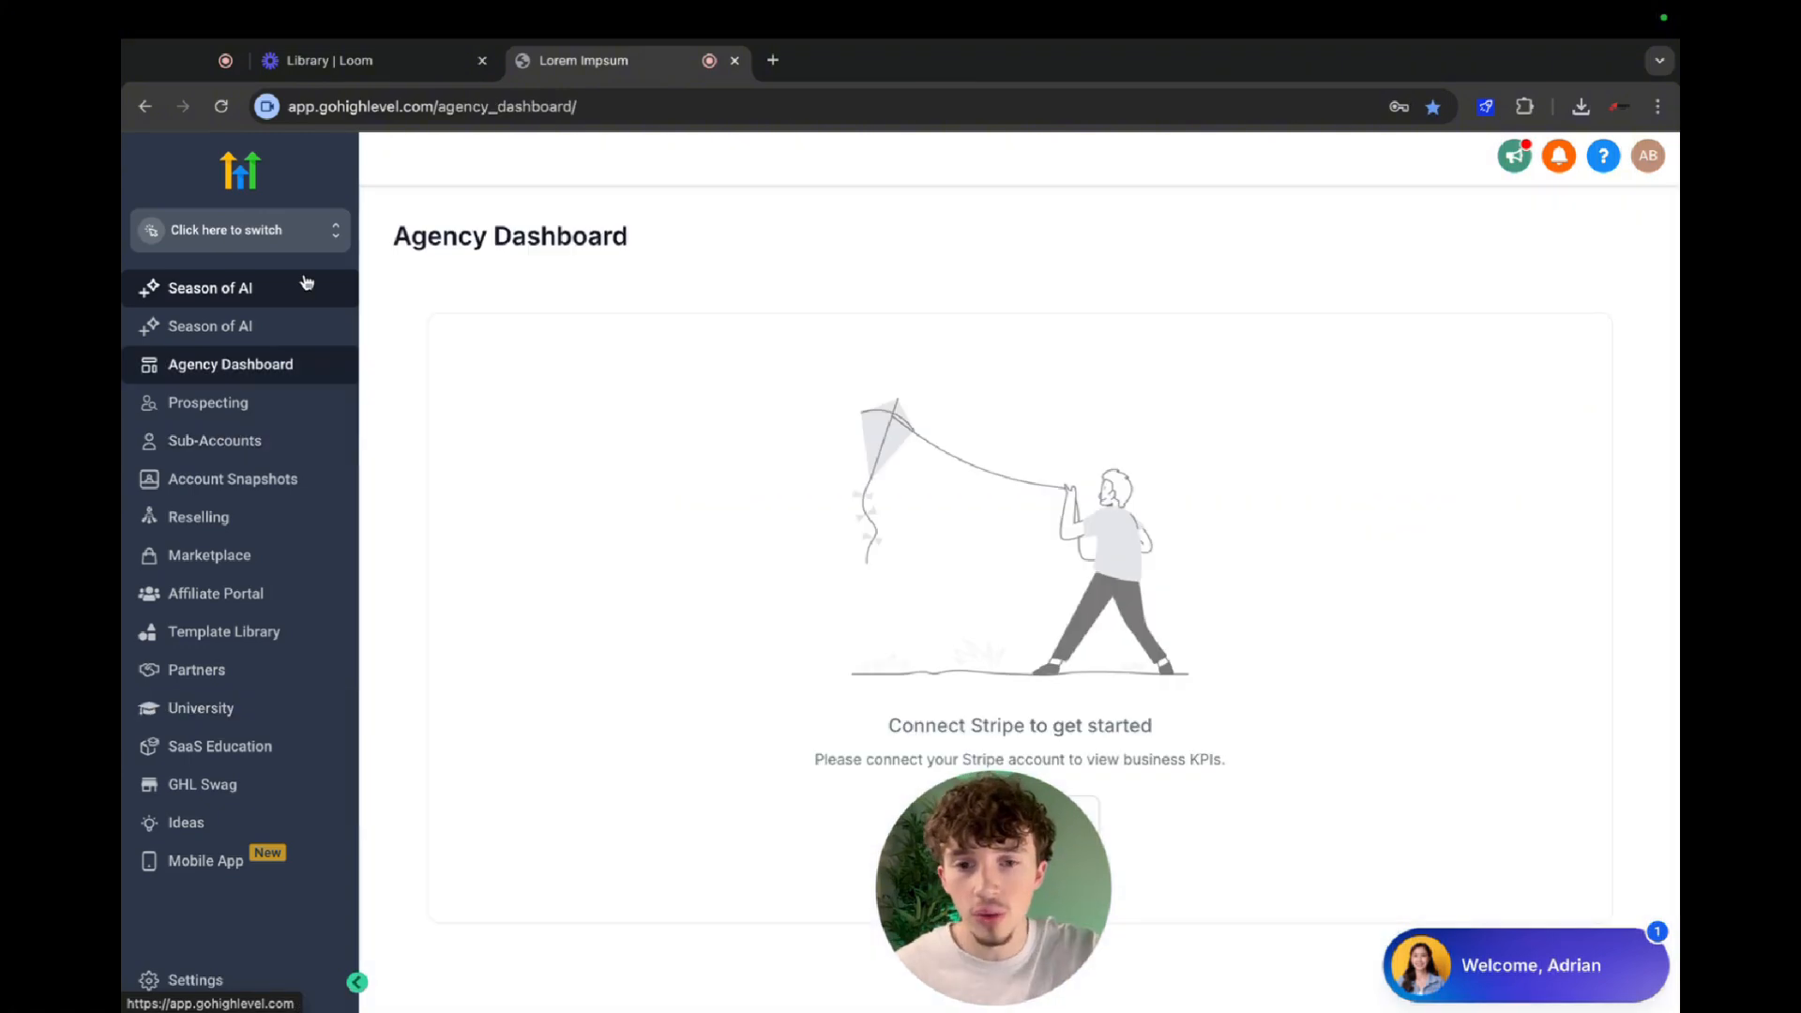
left_click(273, 449)
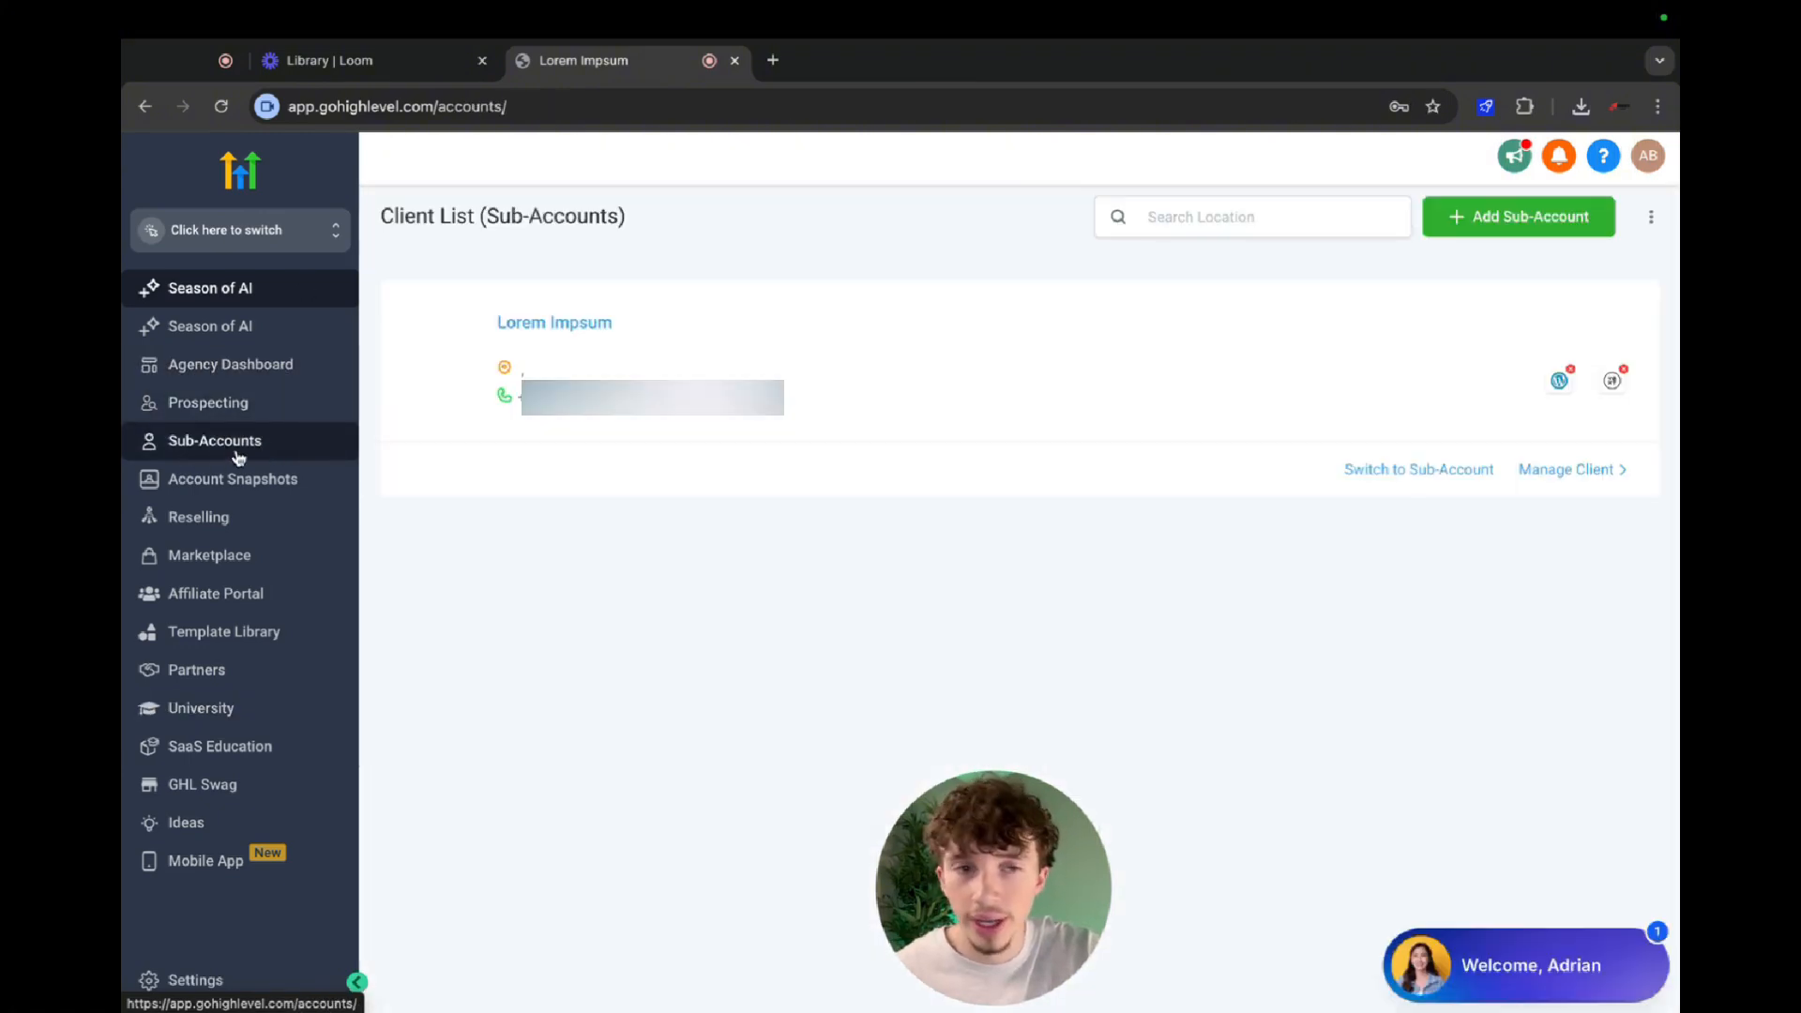
Open the manual form for adding a sub-account from the Blank Snapshot, review its required fields, and leave it.
left_click(1543, 225)
mouse_move(404, 533)
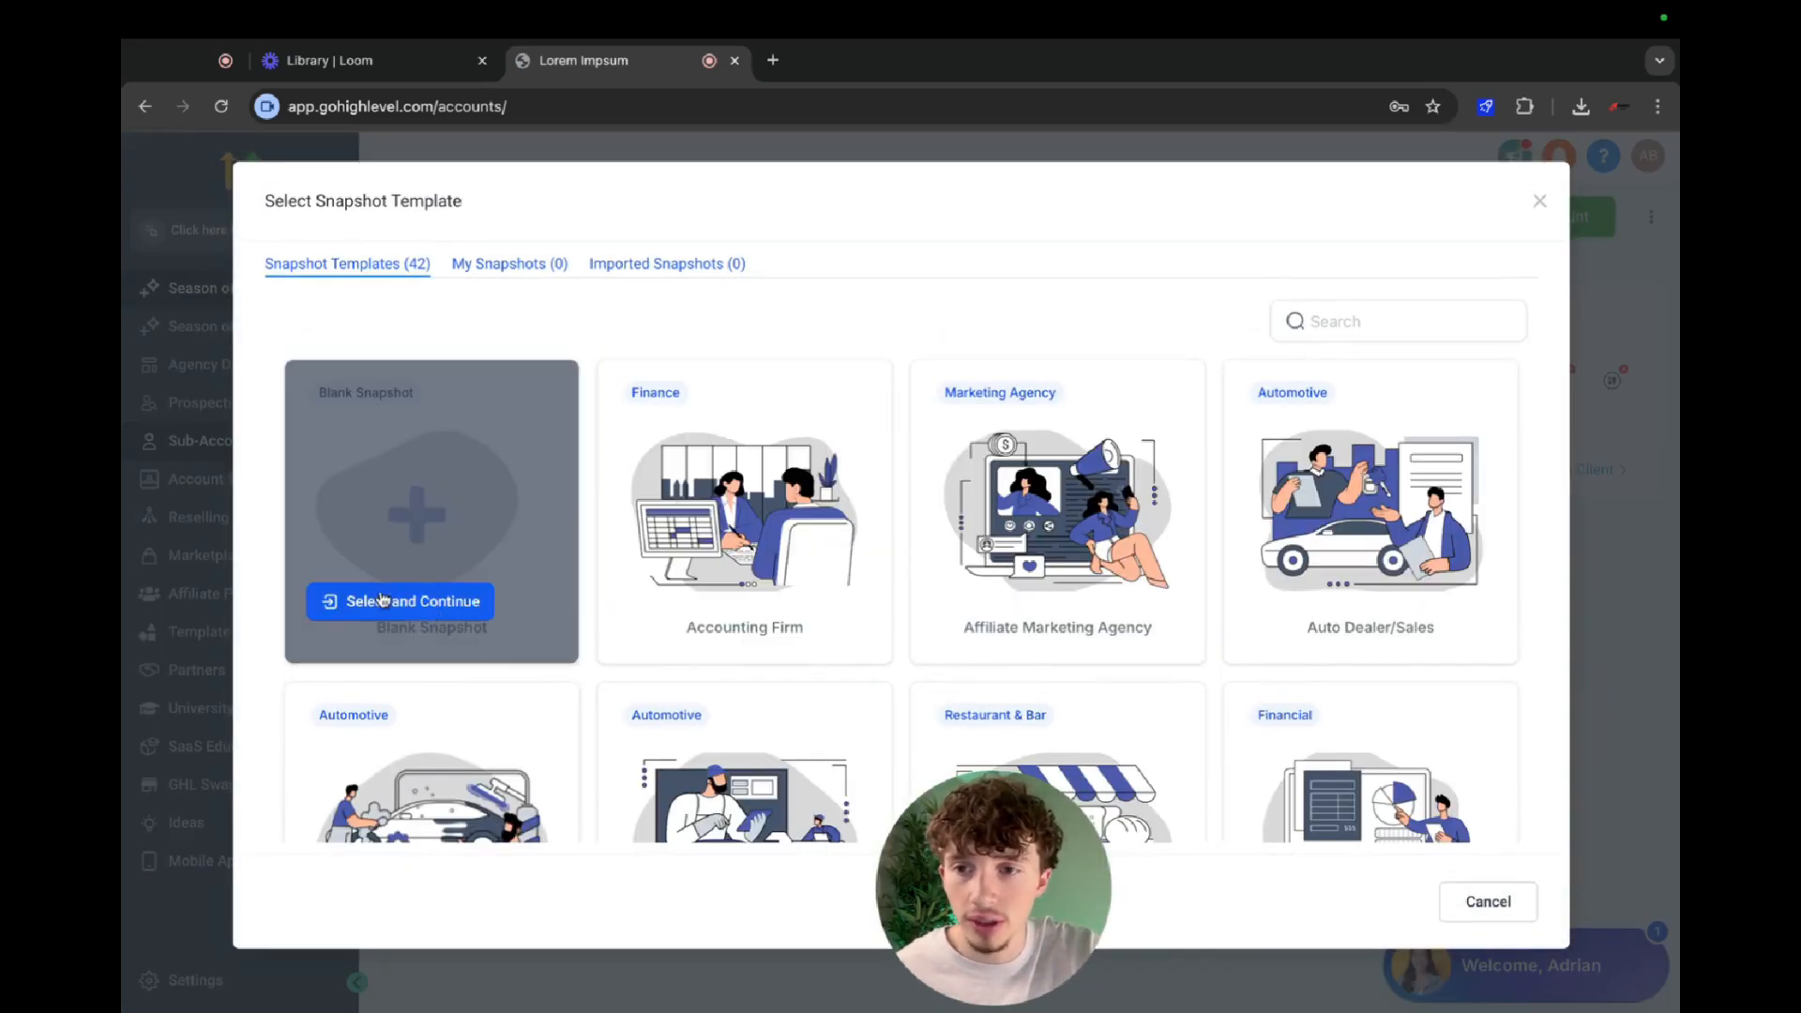
left_click(420, 600)
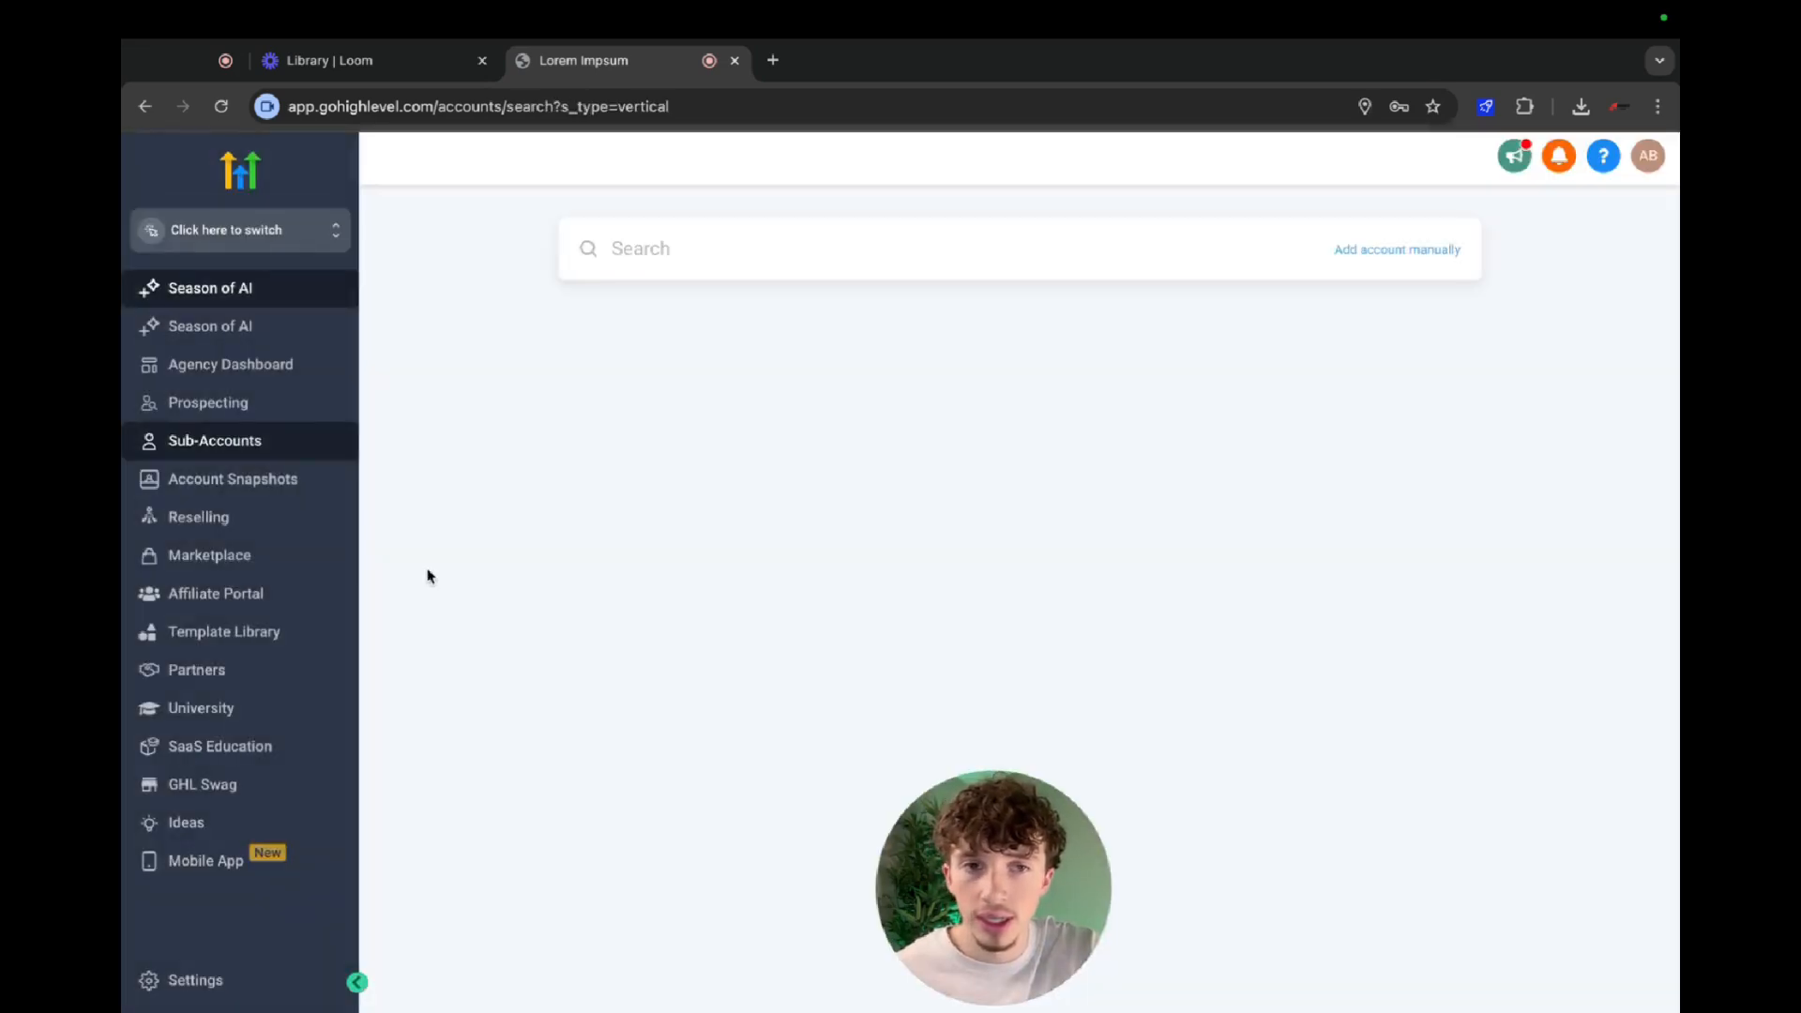
left_click(1418, 249)
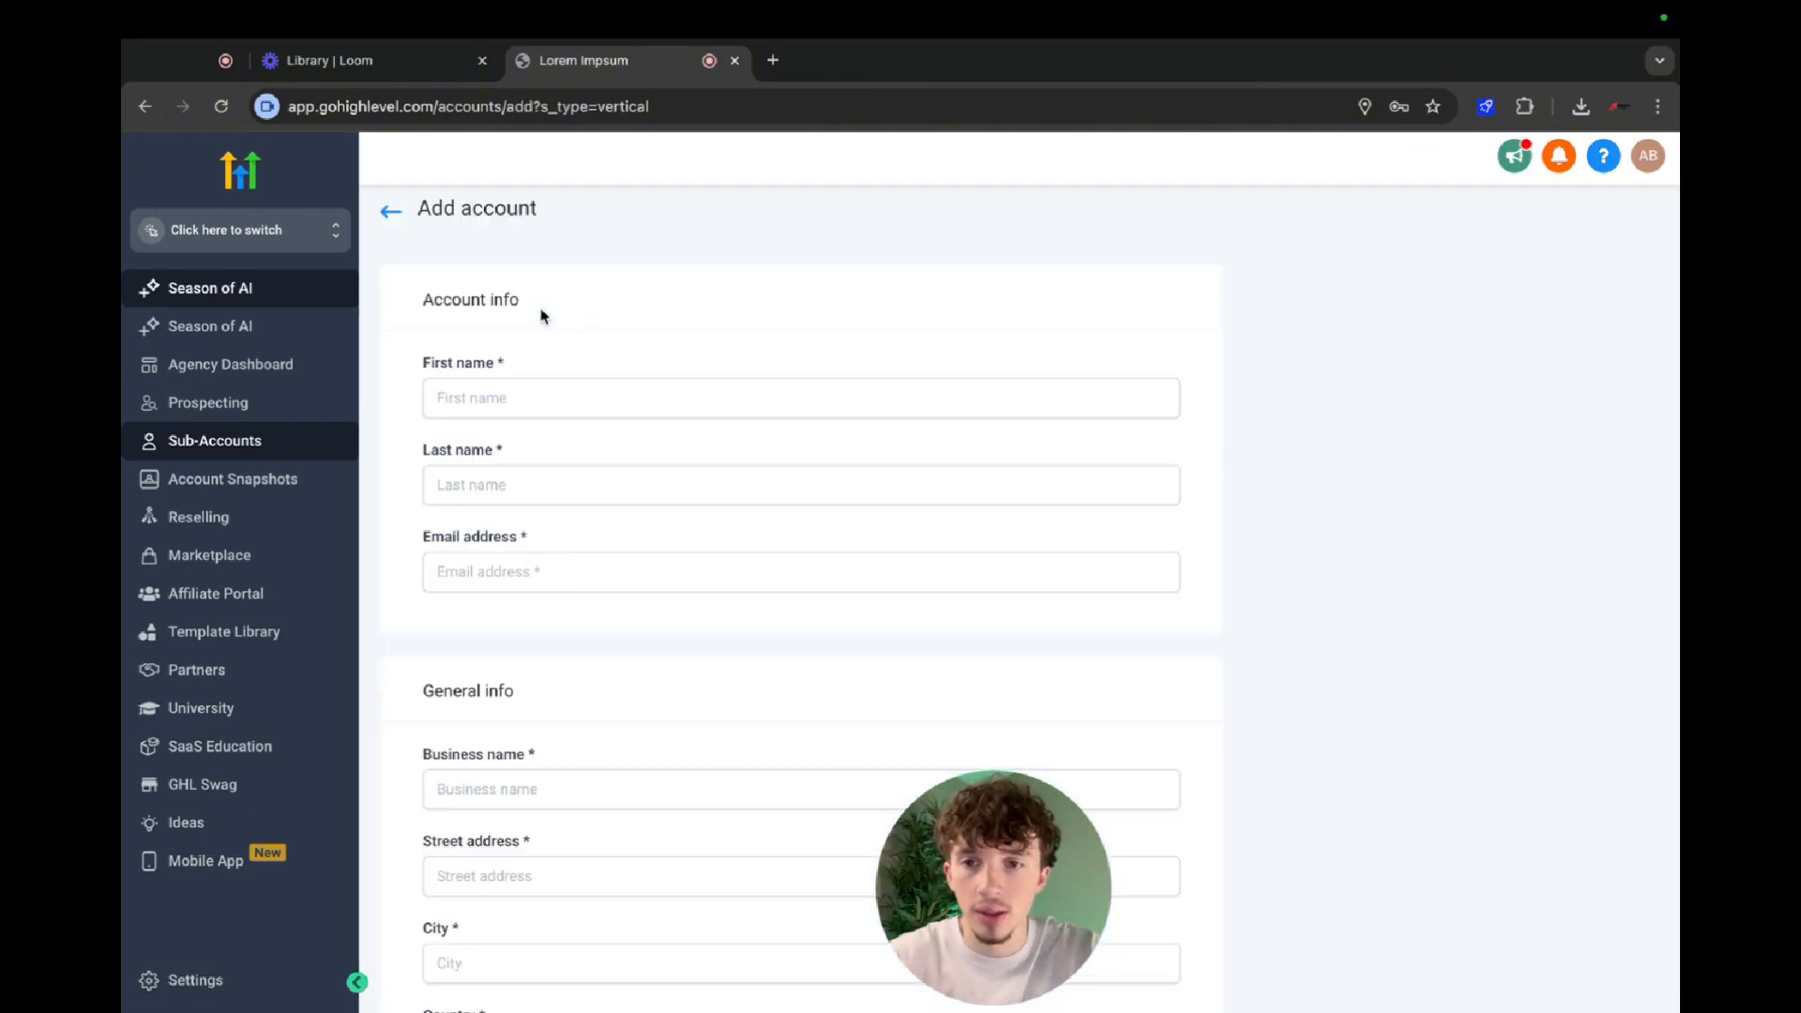
scroll(724, 568, "down", 8)
scroll(724, 567, "up", 5)
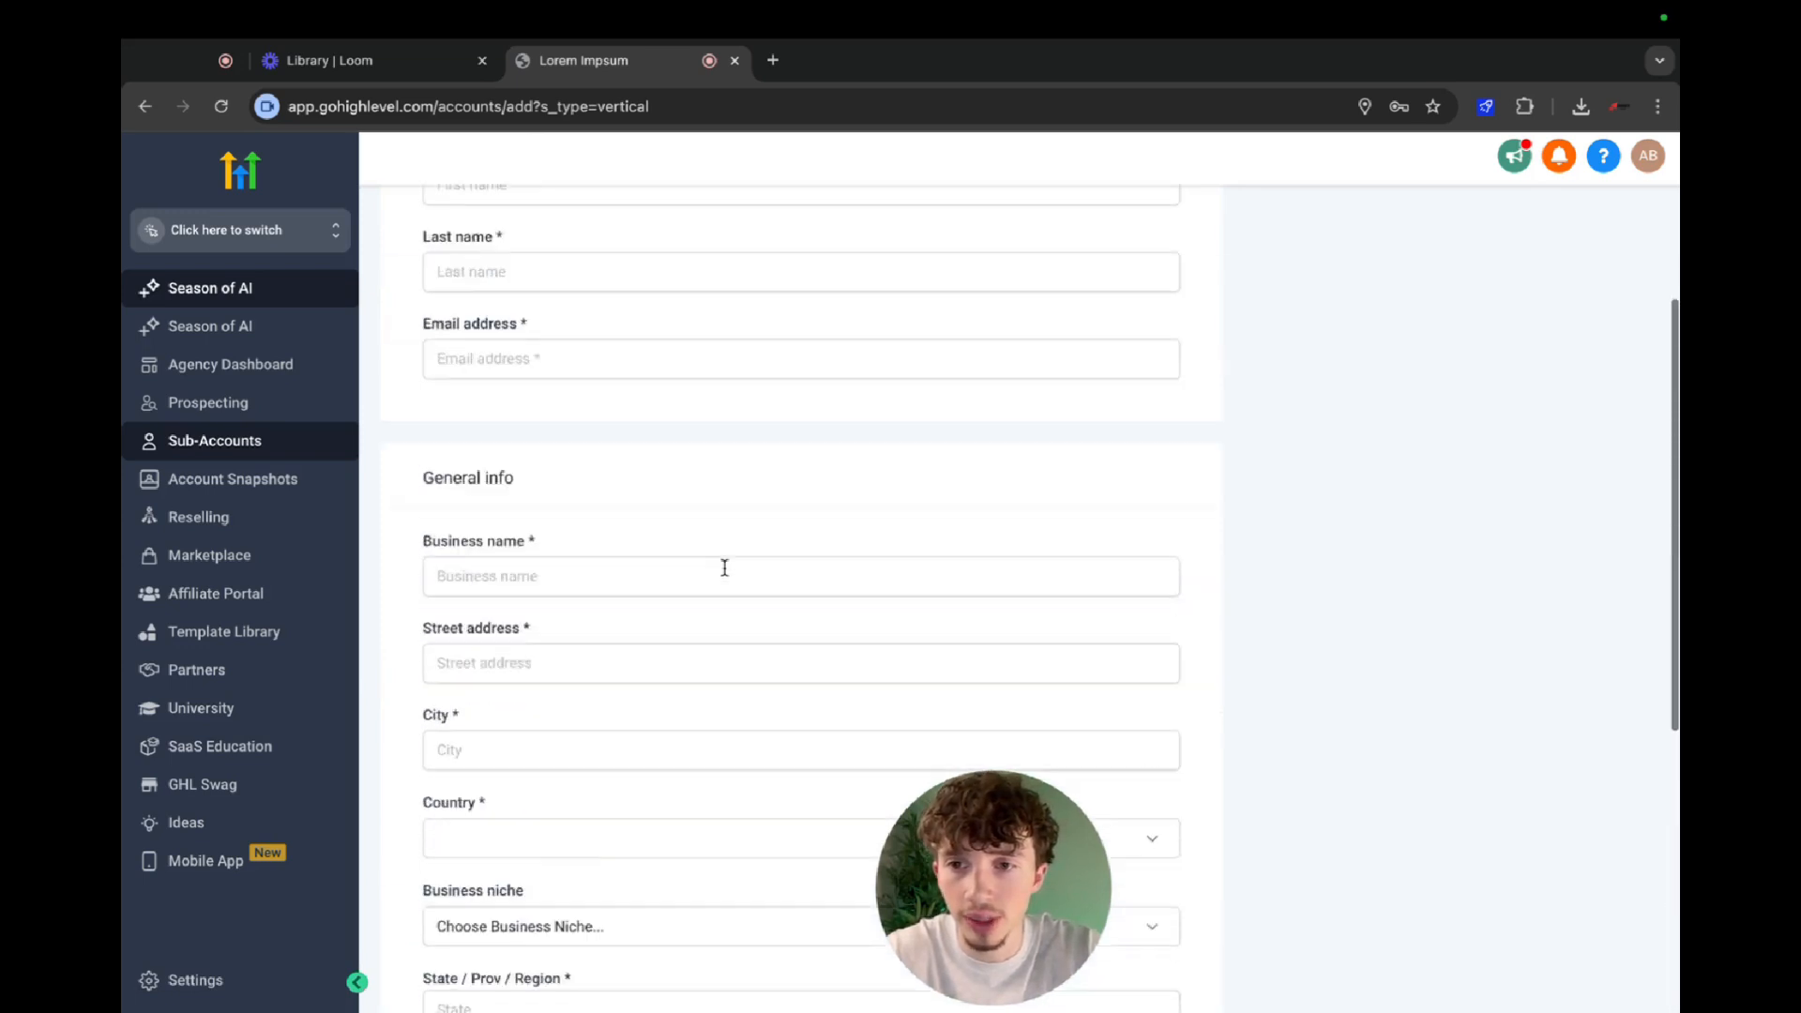
scroll(724, 567, "up", 3)
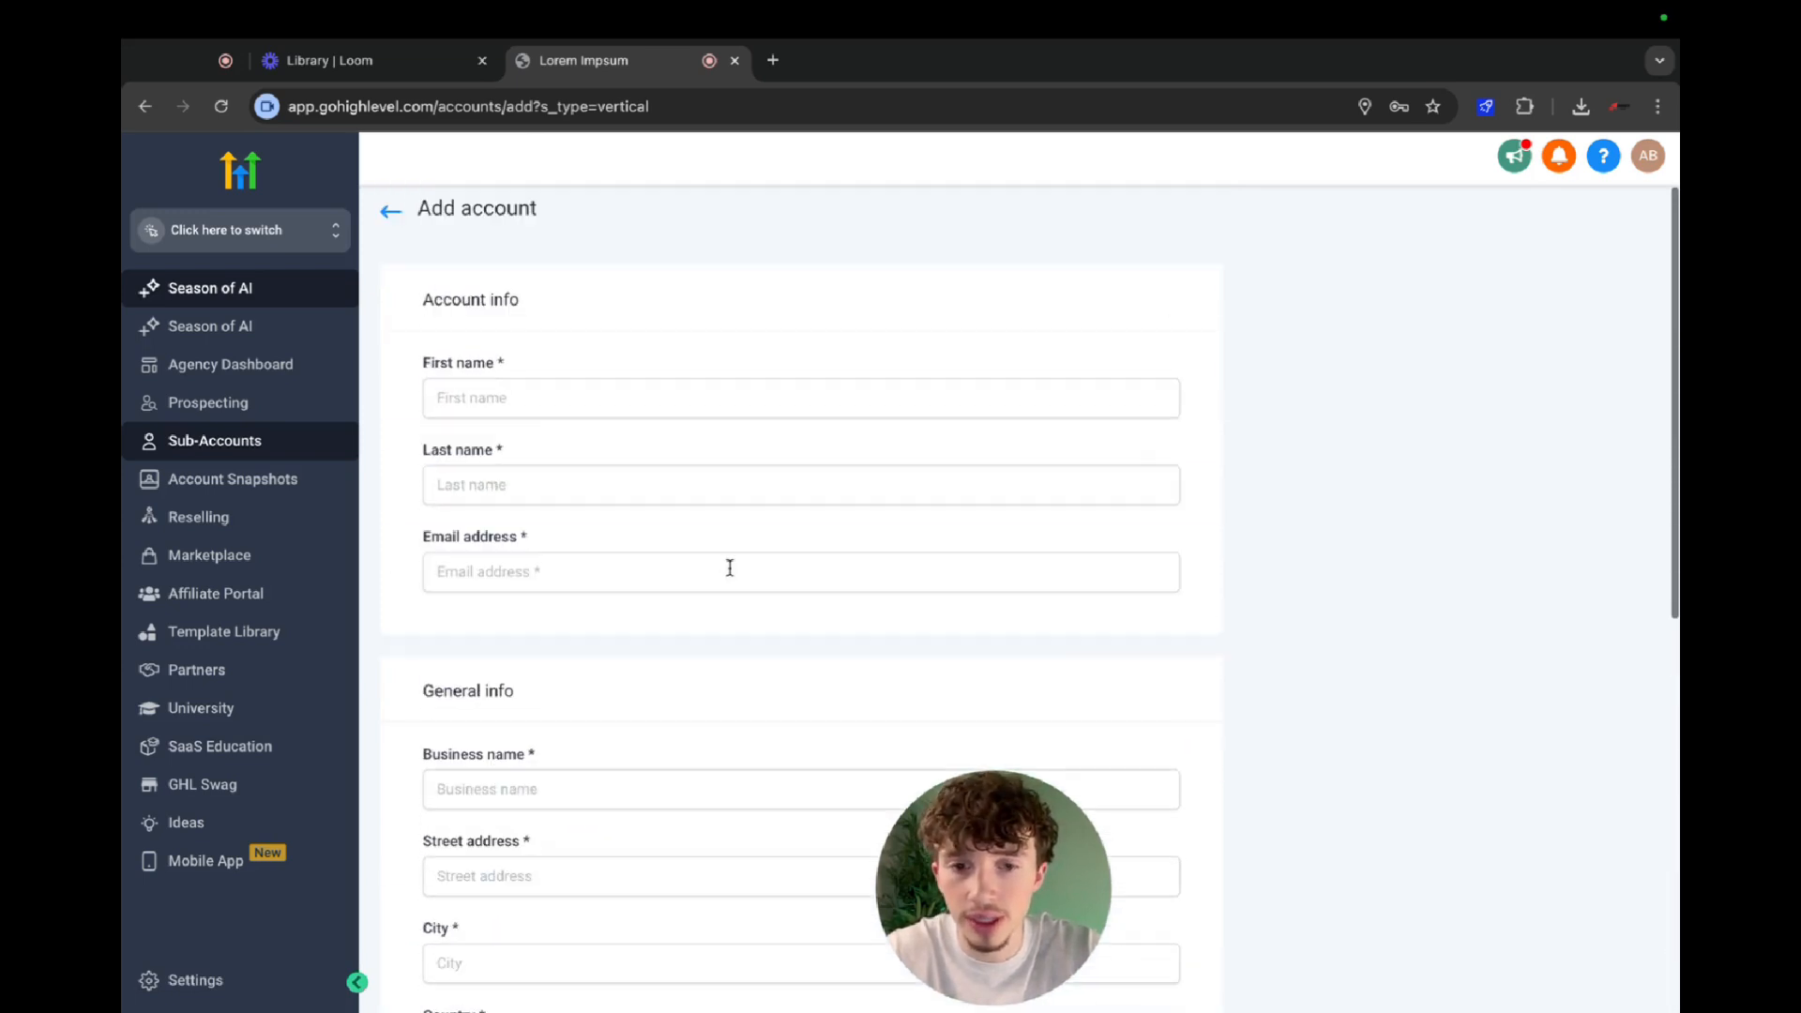
left_click(388, 215)
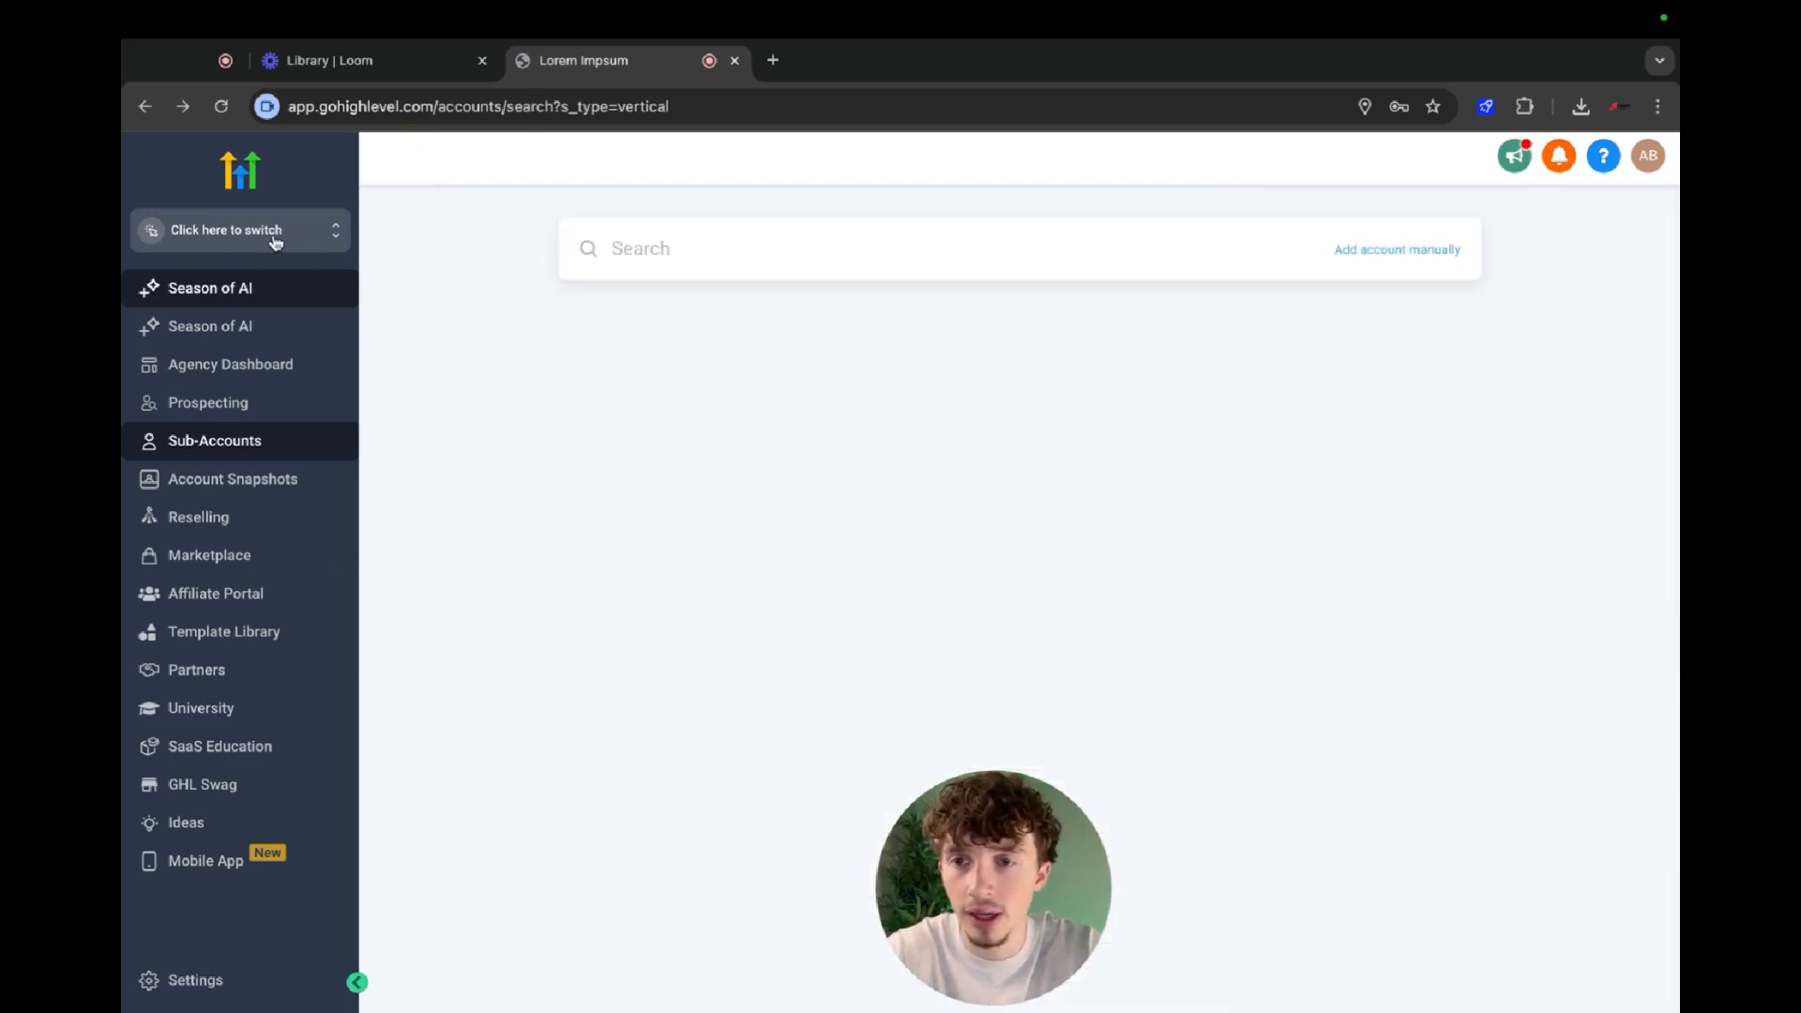
Switch to the Lorem Impsum sub-account and open its Integrations settings.
left_click(361, 235)
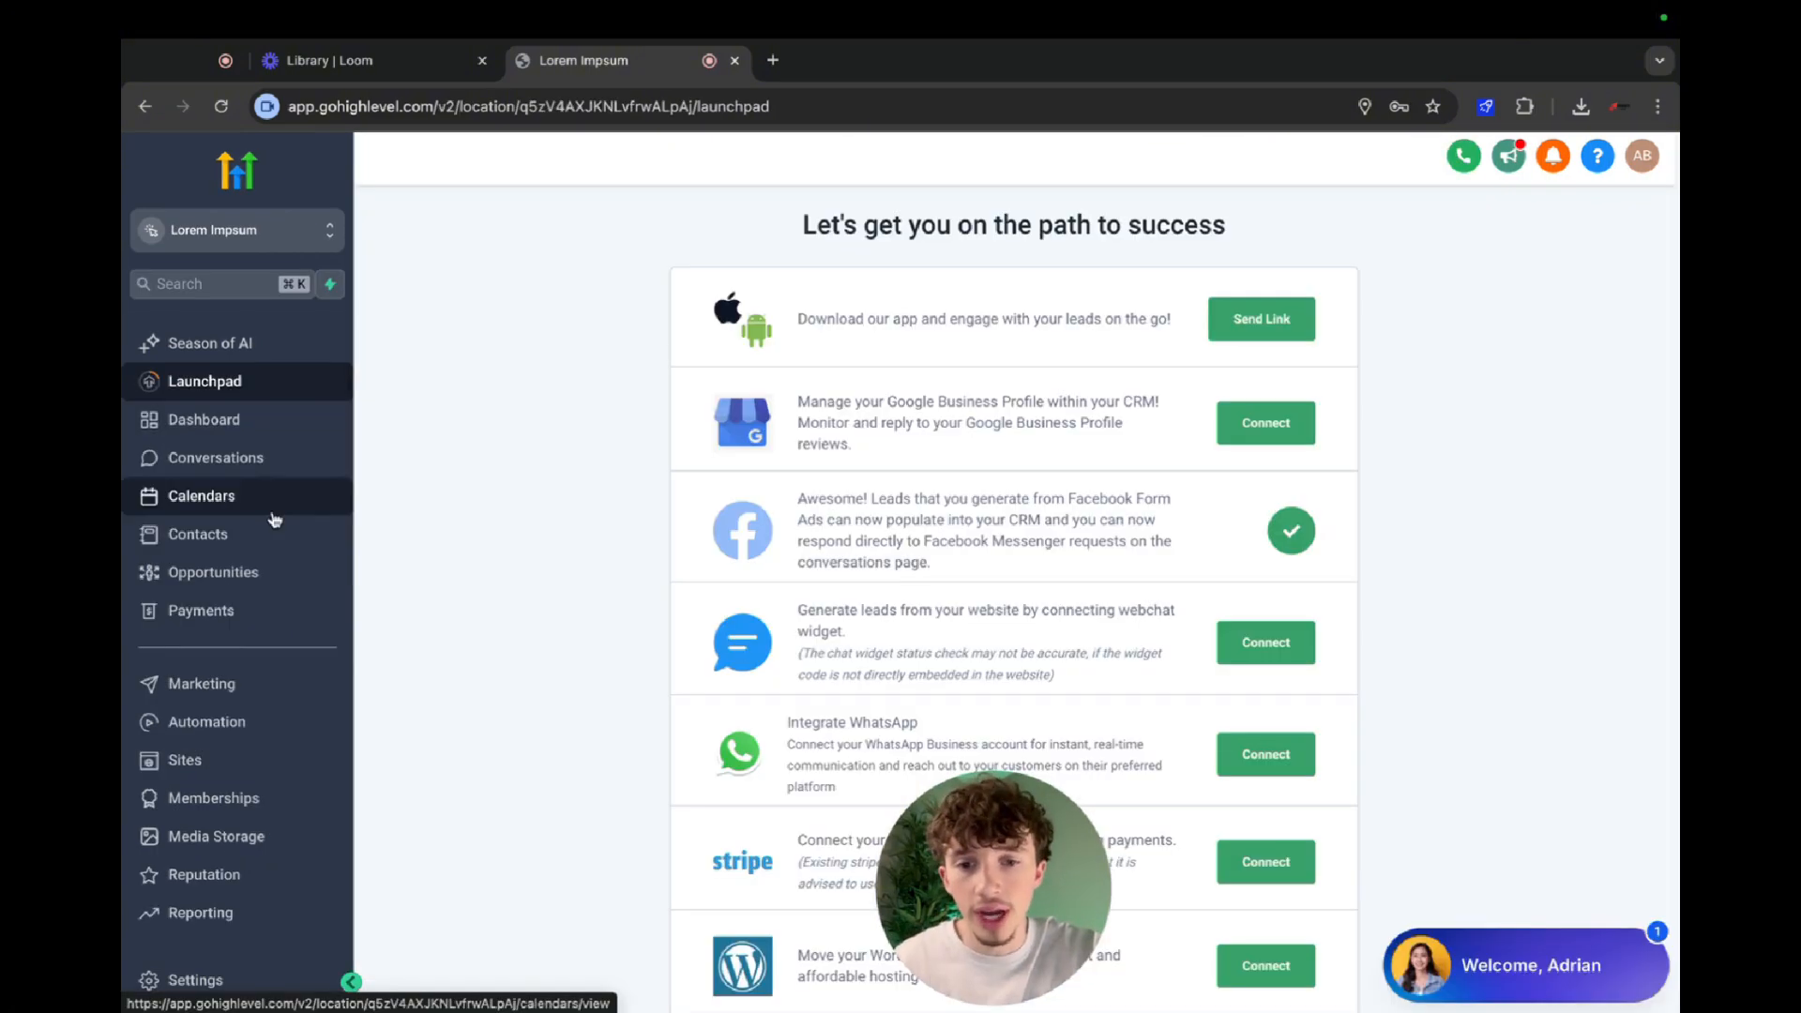
scroll(274, 520, "down", 1)
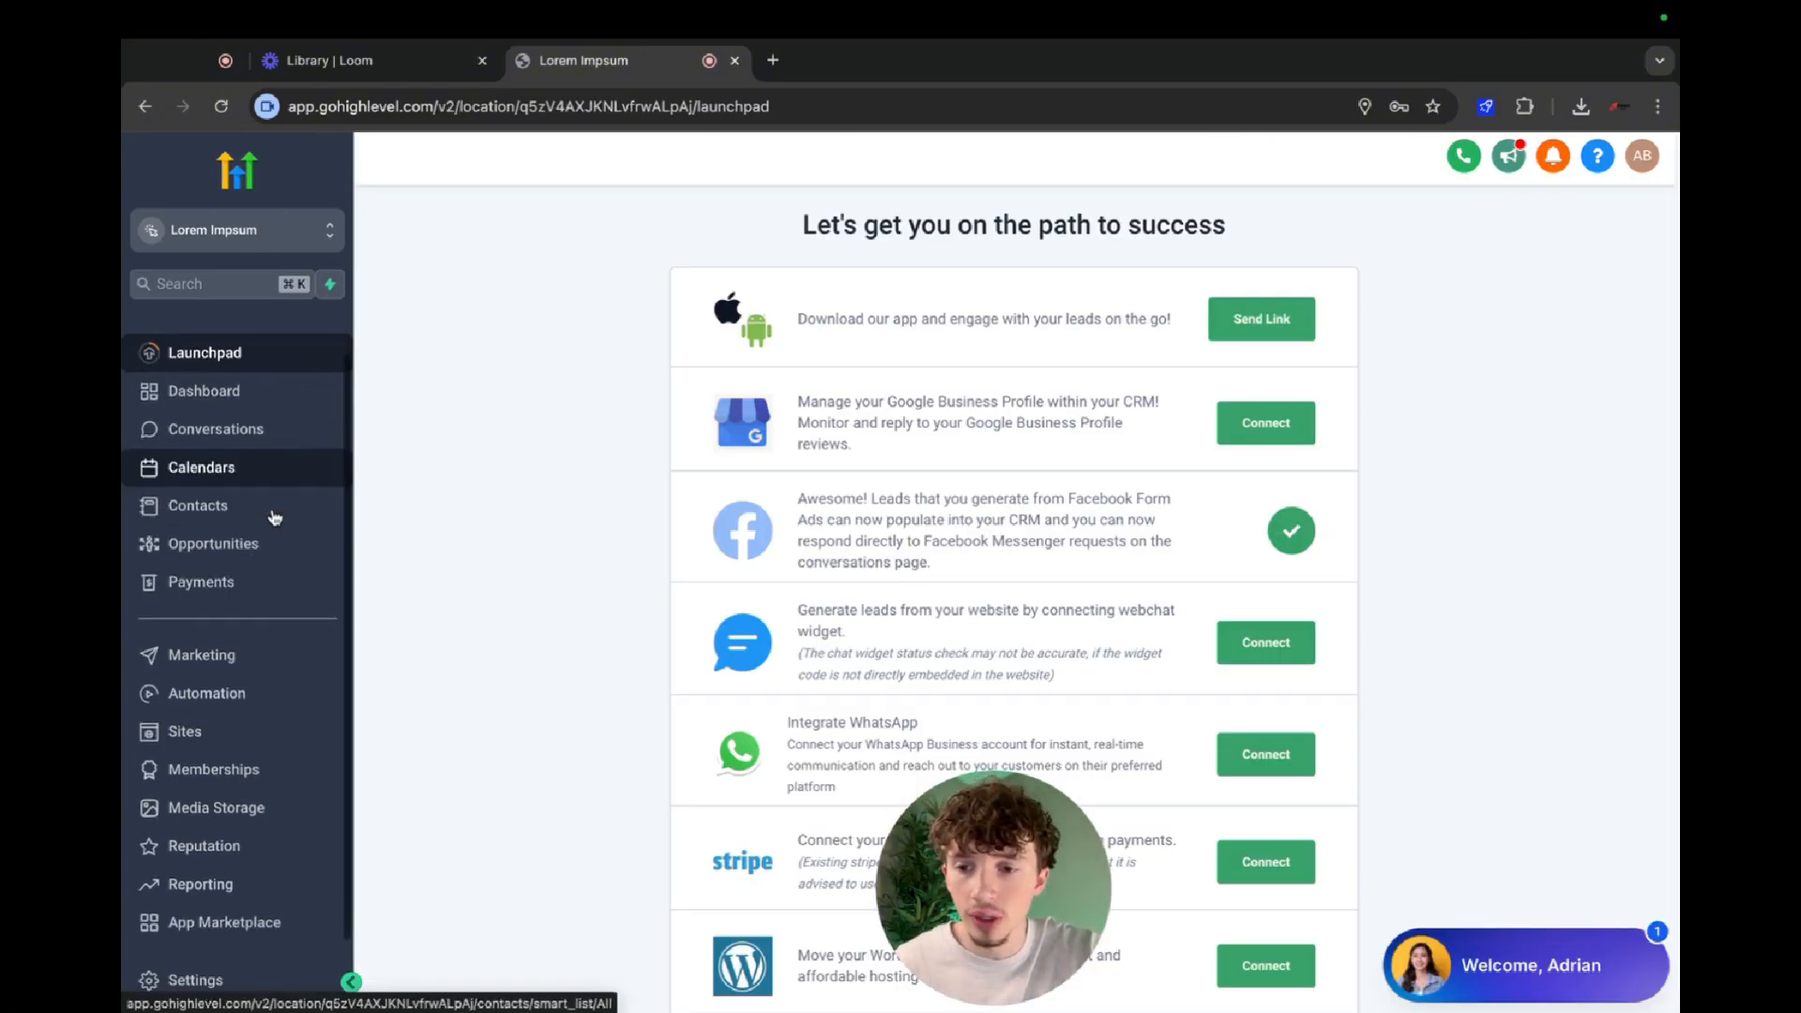
left_click(201, 981)
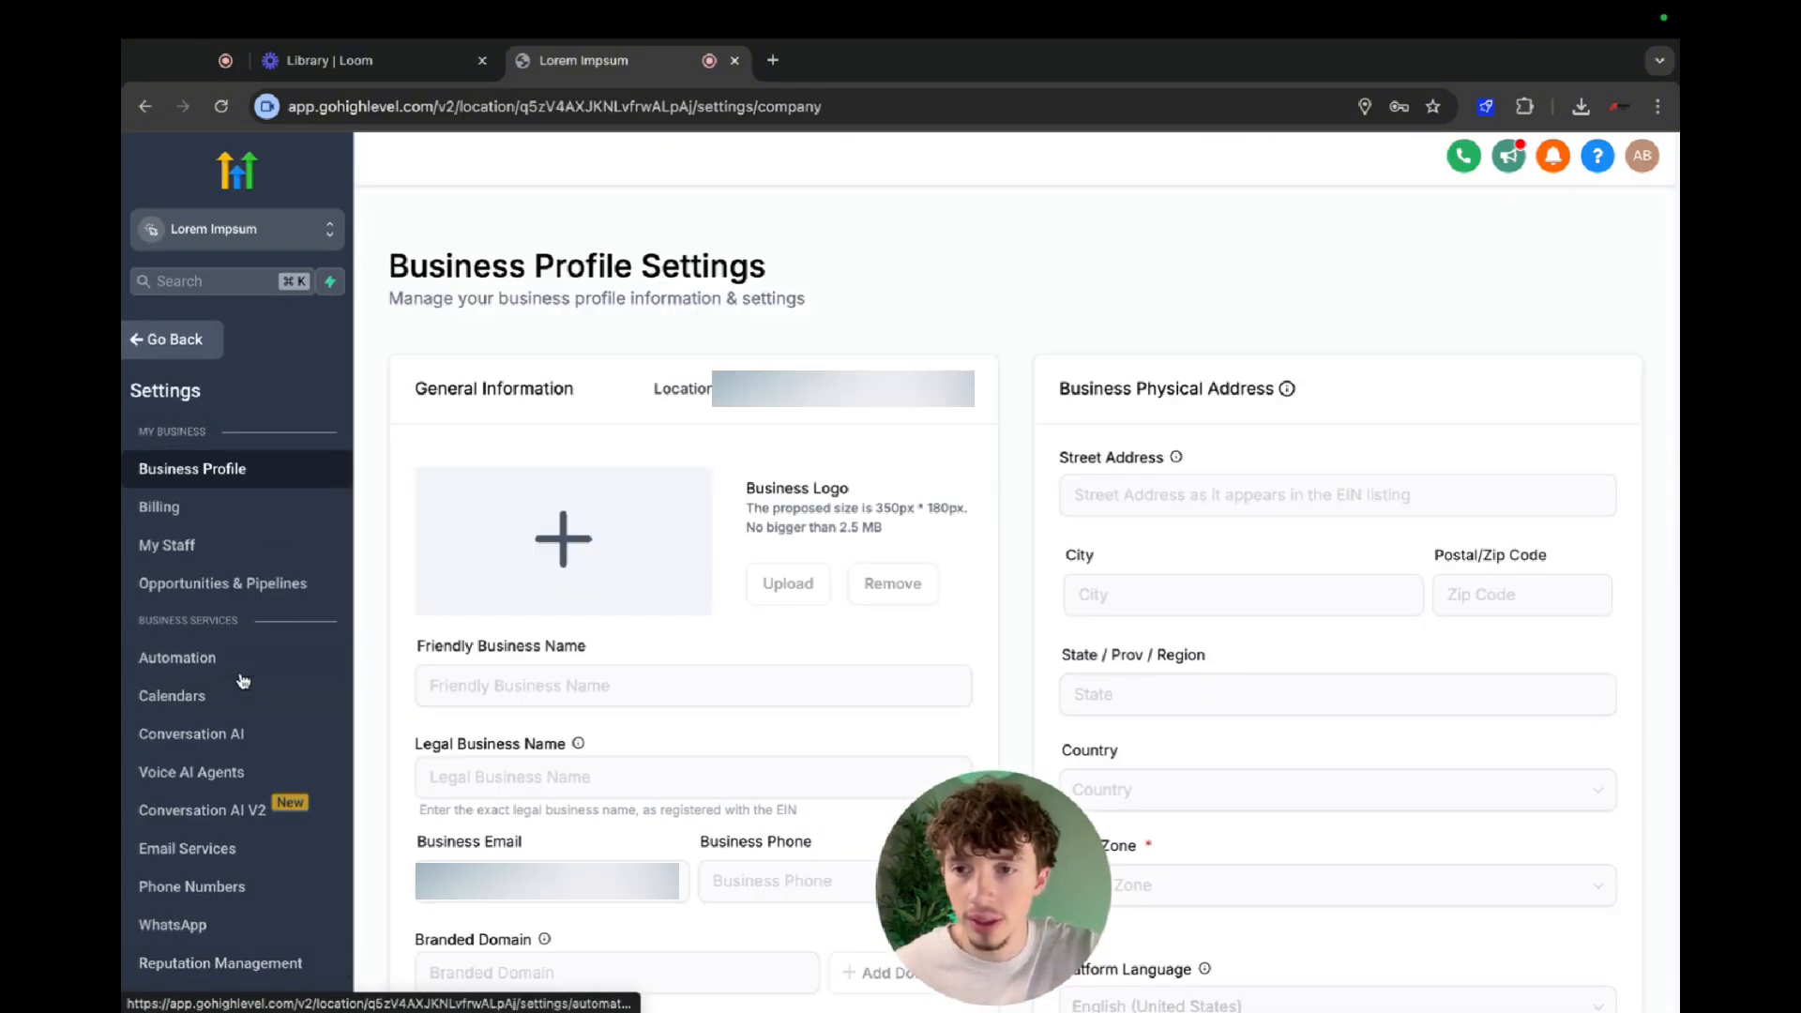
scroll(242, 682, "down", 6)
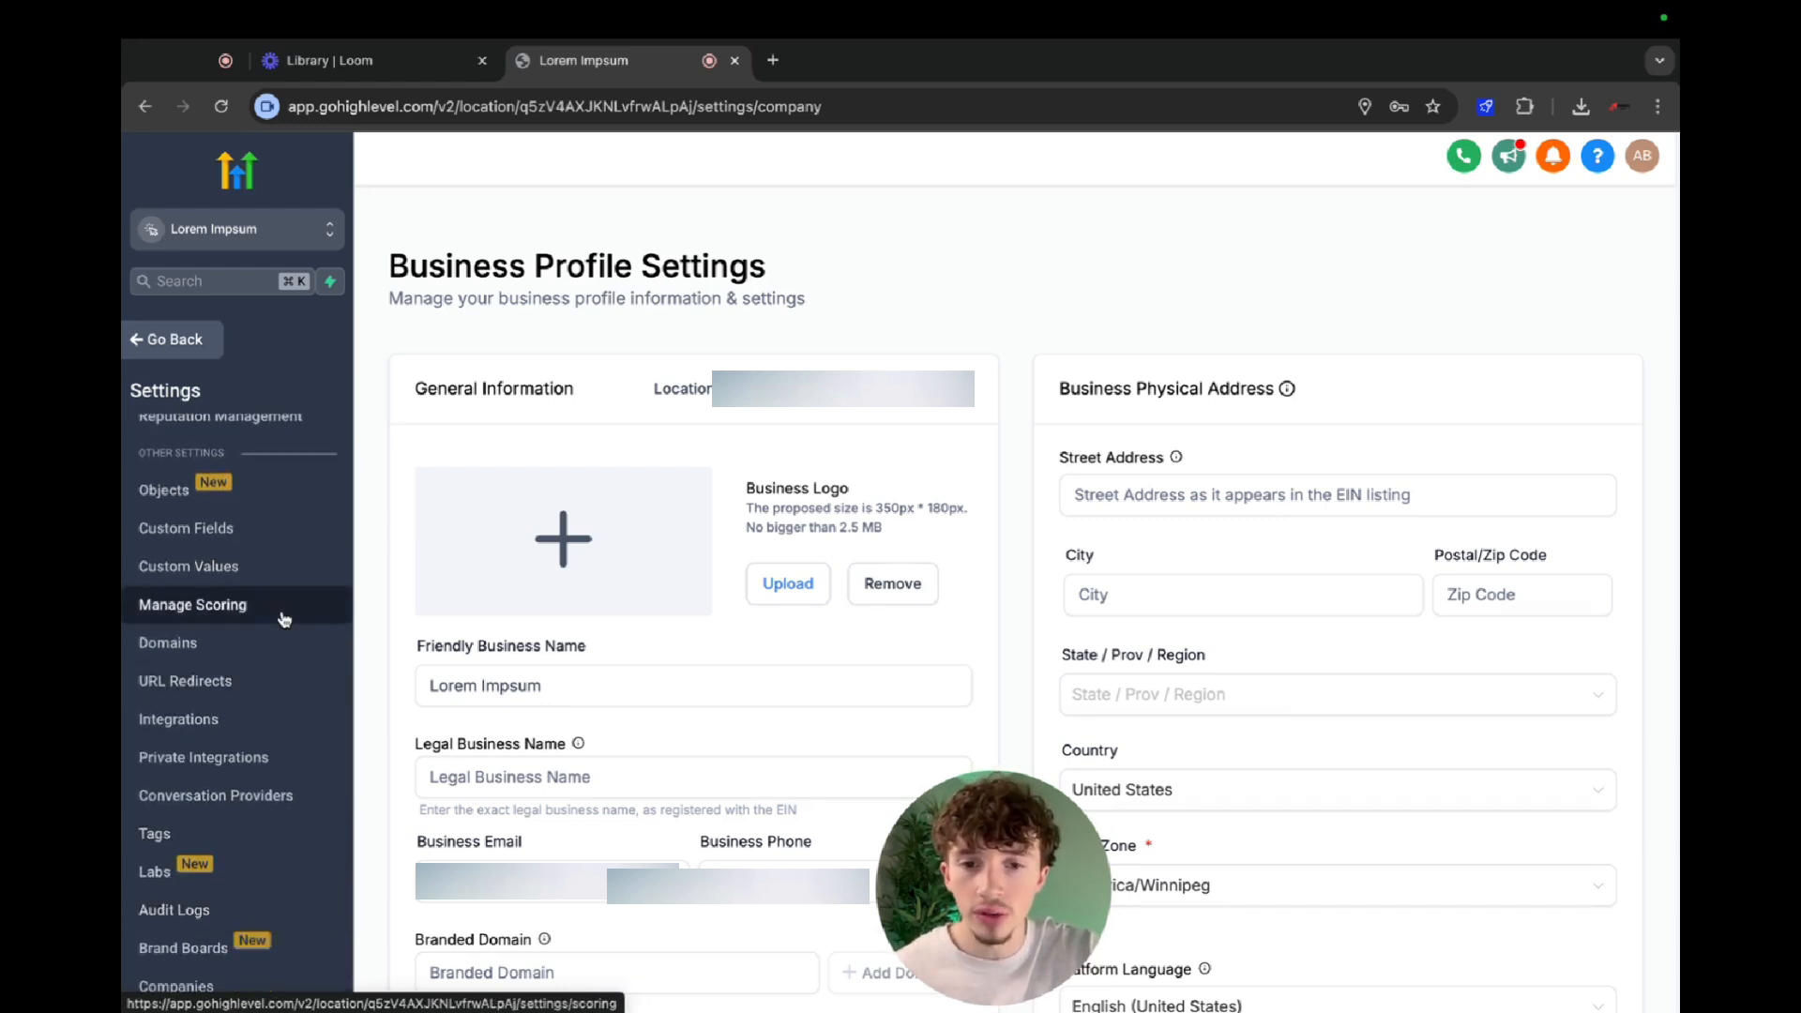
left_click(253, 731)
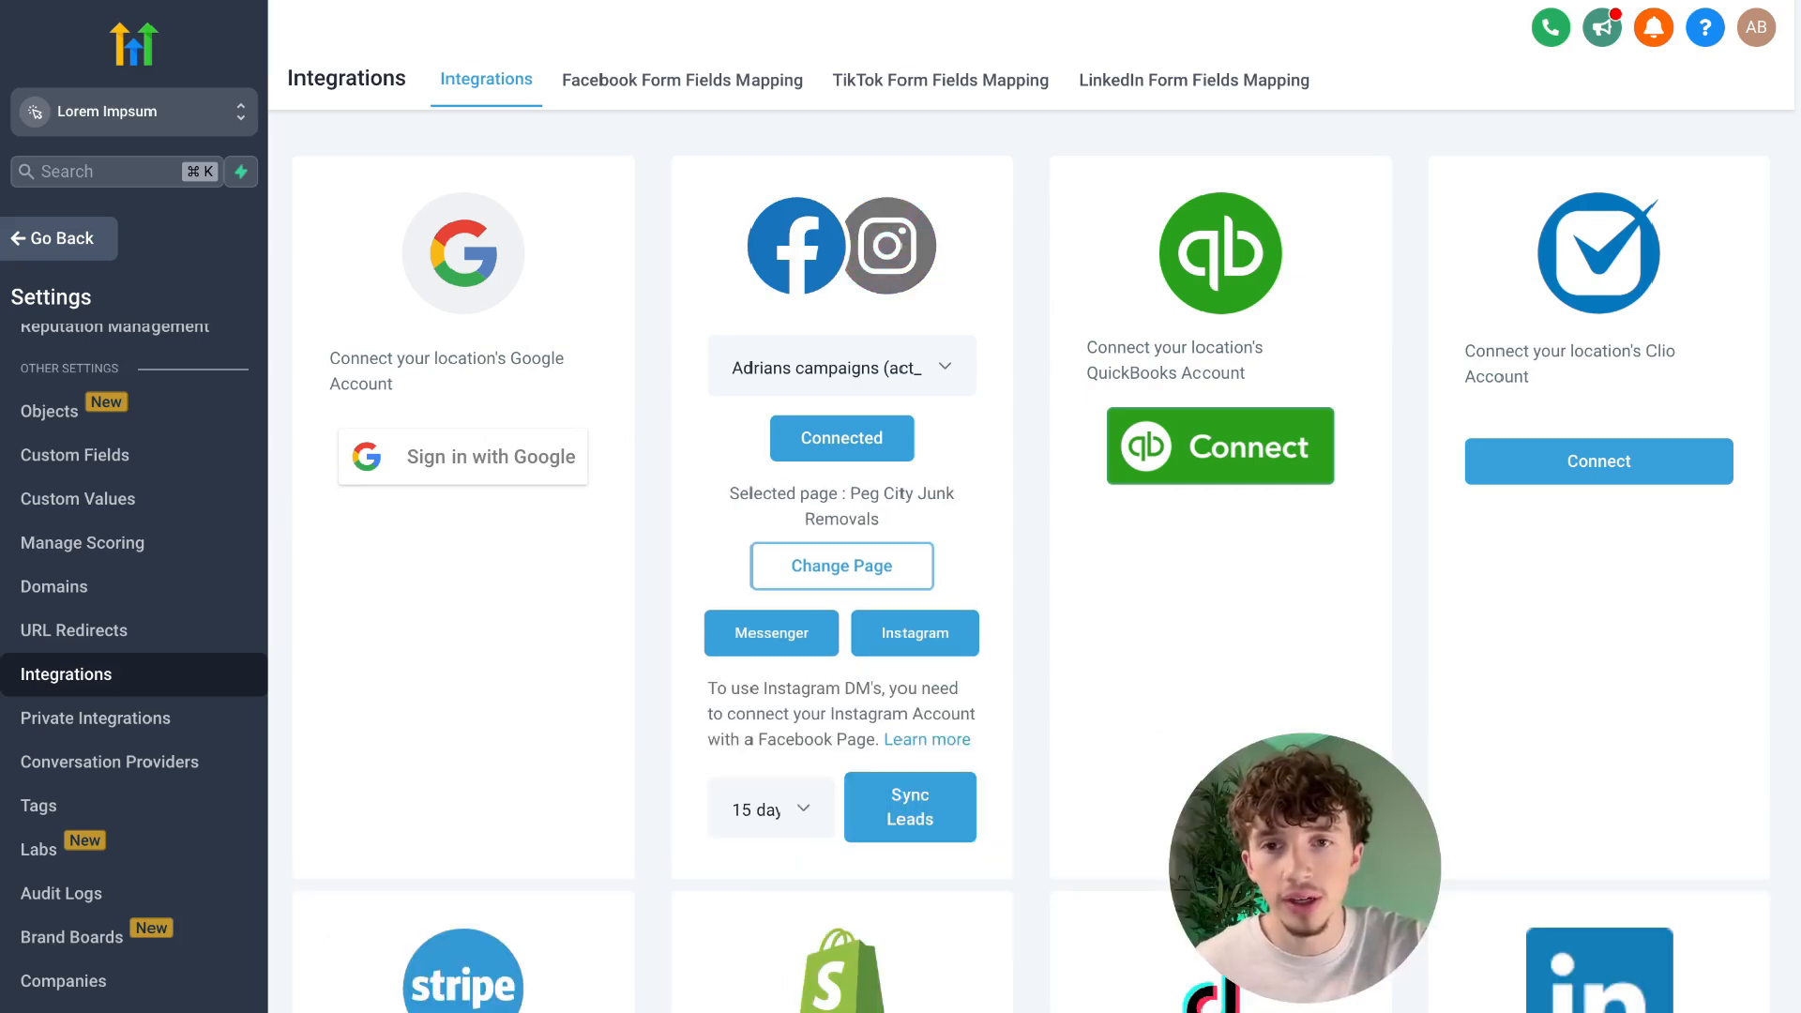
Open the Facebook field mapping for the form "pjr sep 2 messanger" and review the fields available for "What area are you in?".
left_click(737, 91)
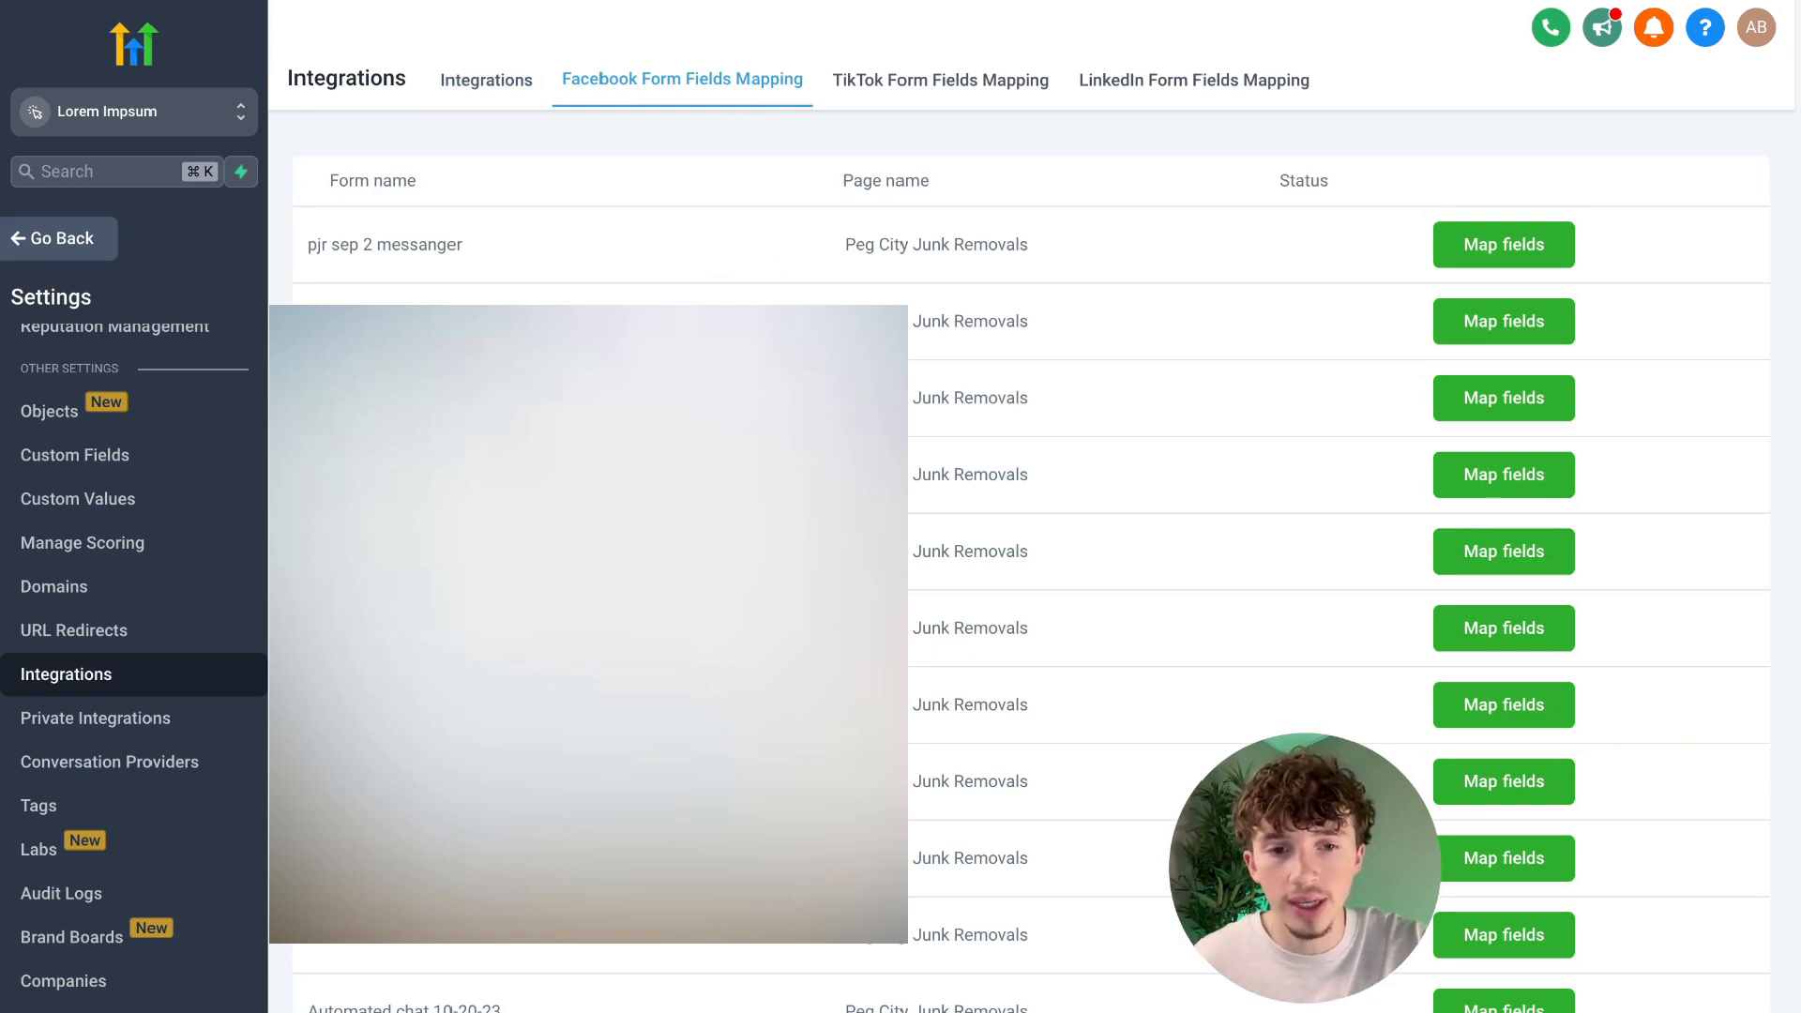
left_click(1521, 247)
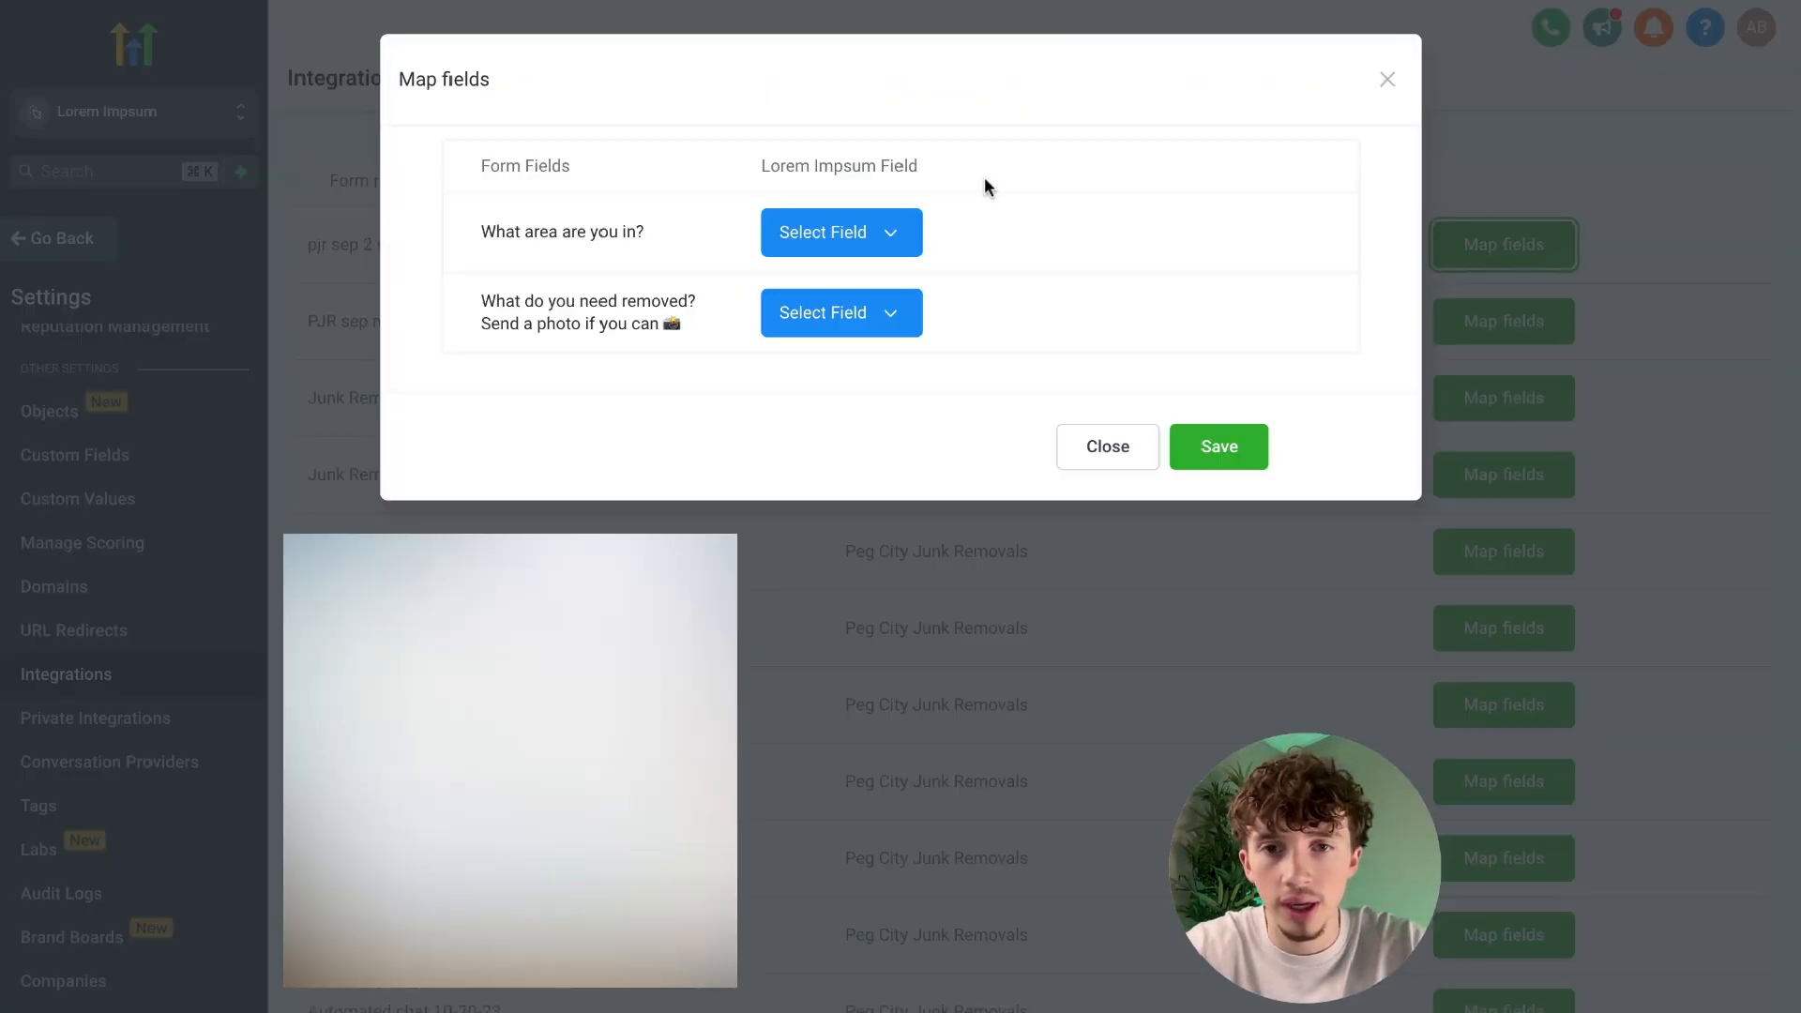
left_click_drag(475, 232, 645, 234)
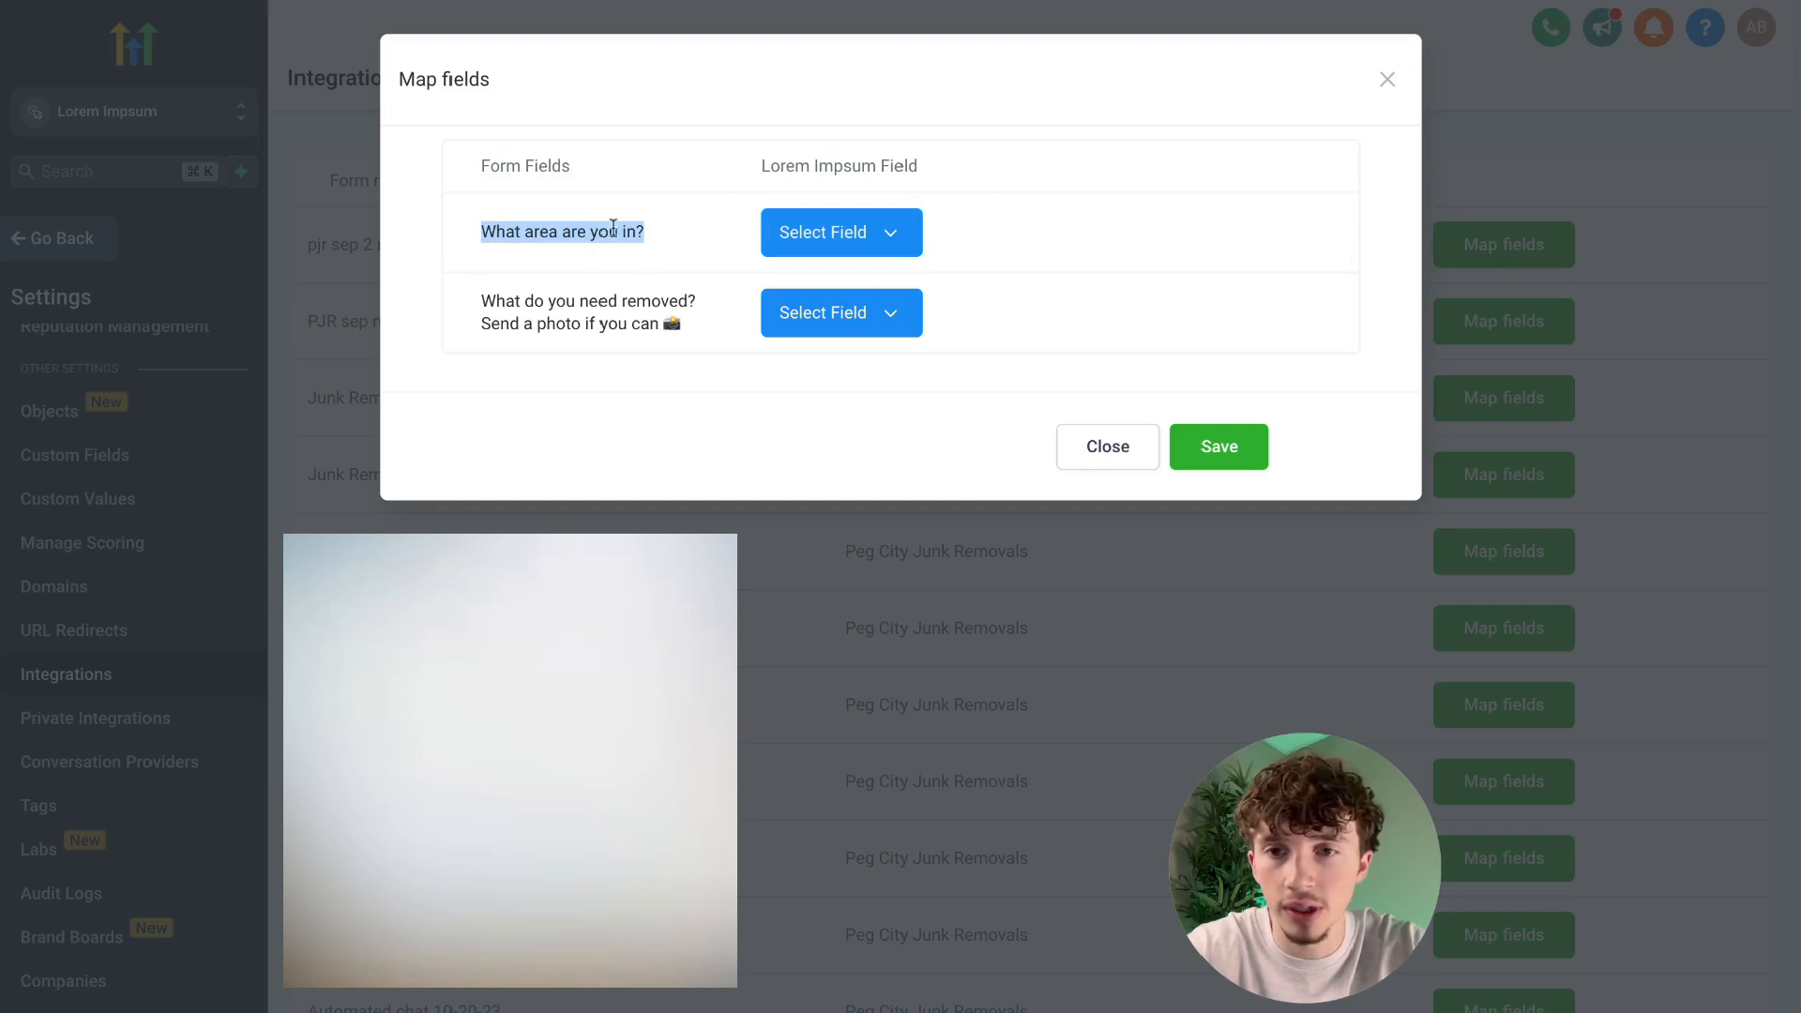
left_click(688, 225)
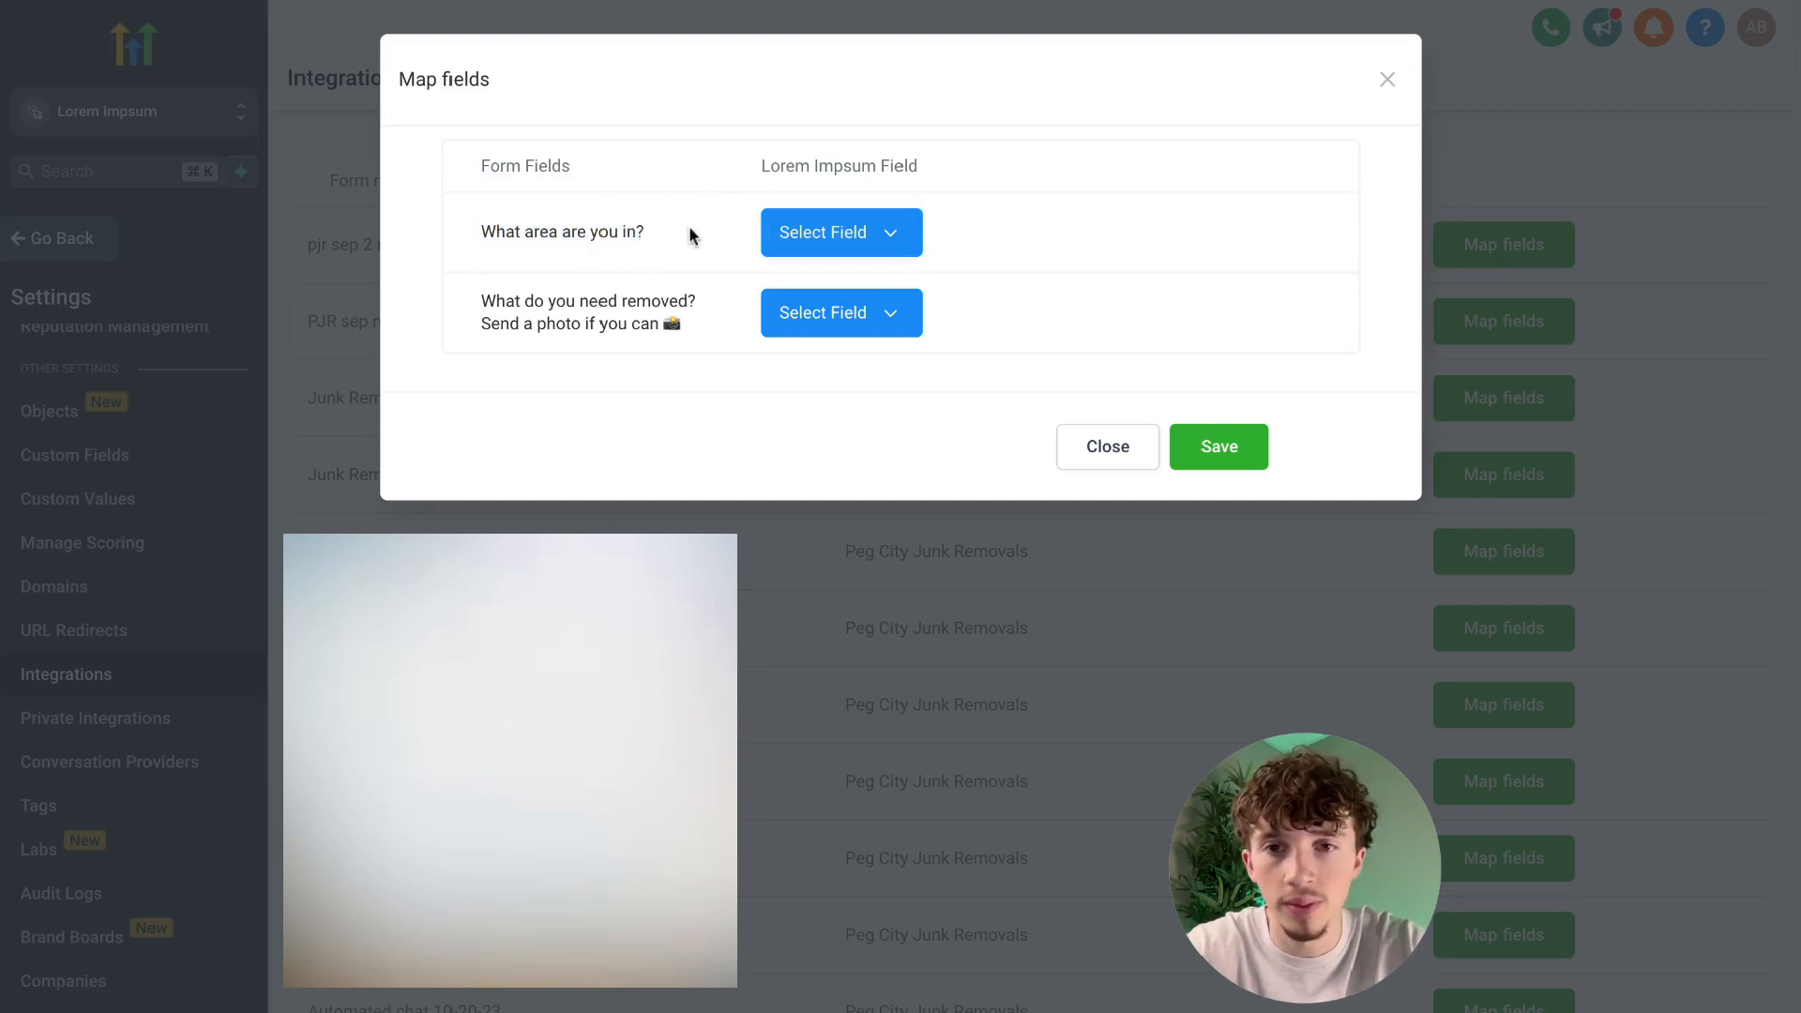
left_click(825, 243)
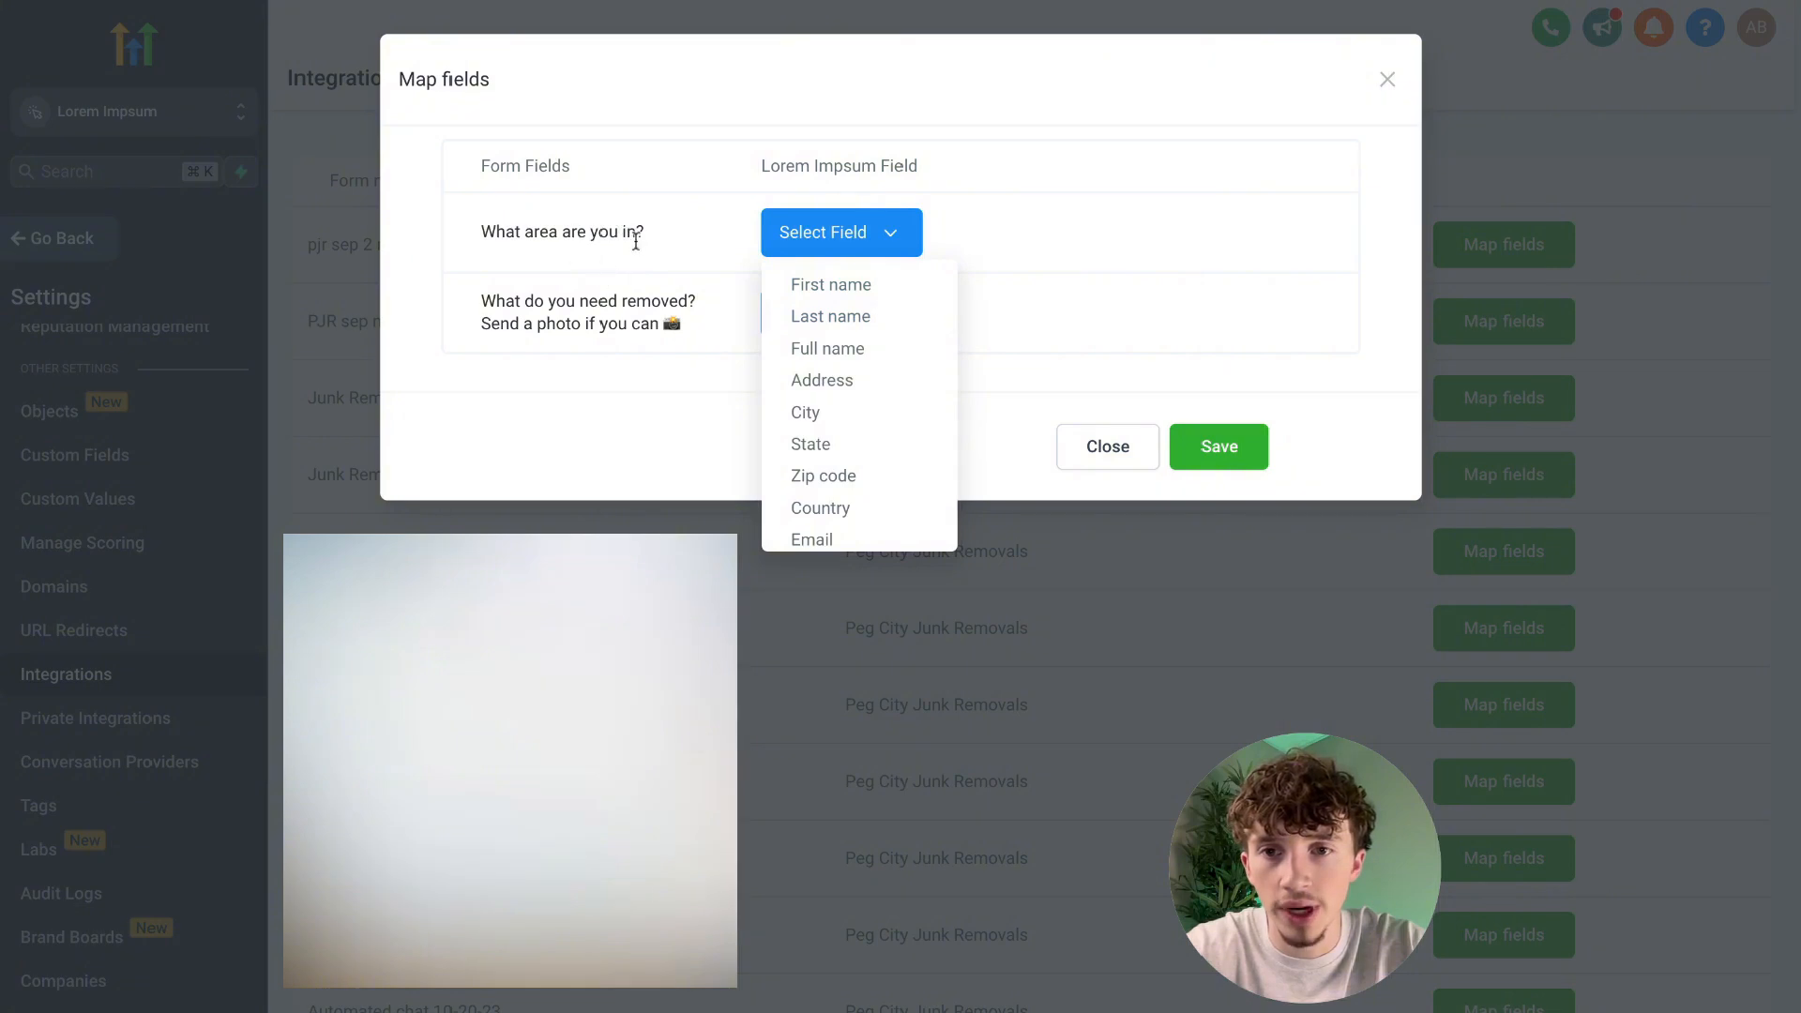
scroll(871, 394, "down", 2)
scroll(870, 394, "up", 2)
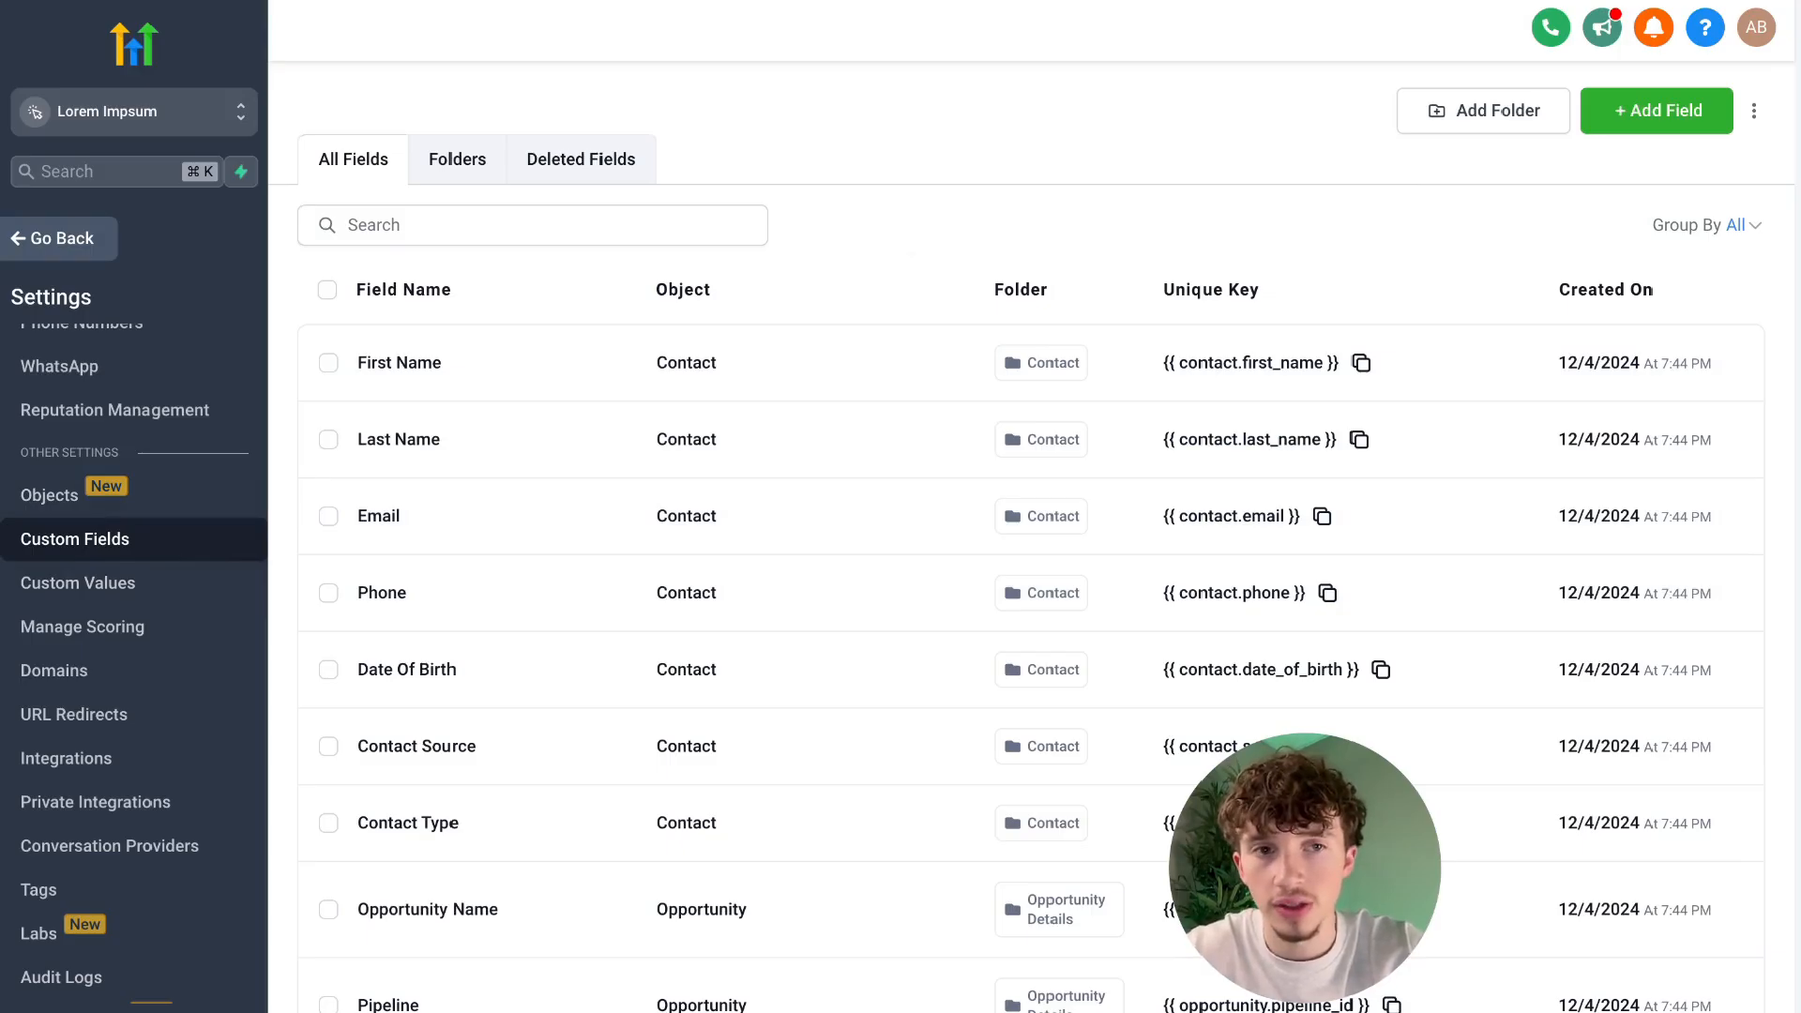
Create a Single Line custom field for contacts named "What area are you in?" in the General Info group.
left_click(1656, 110)
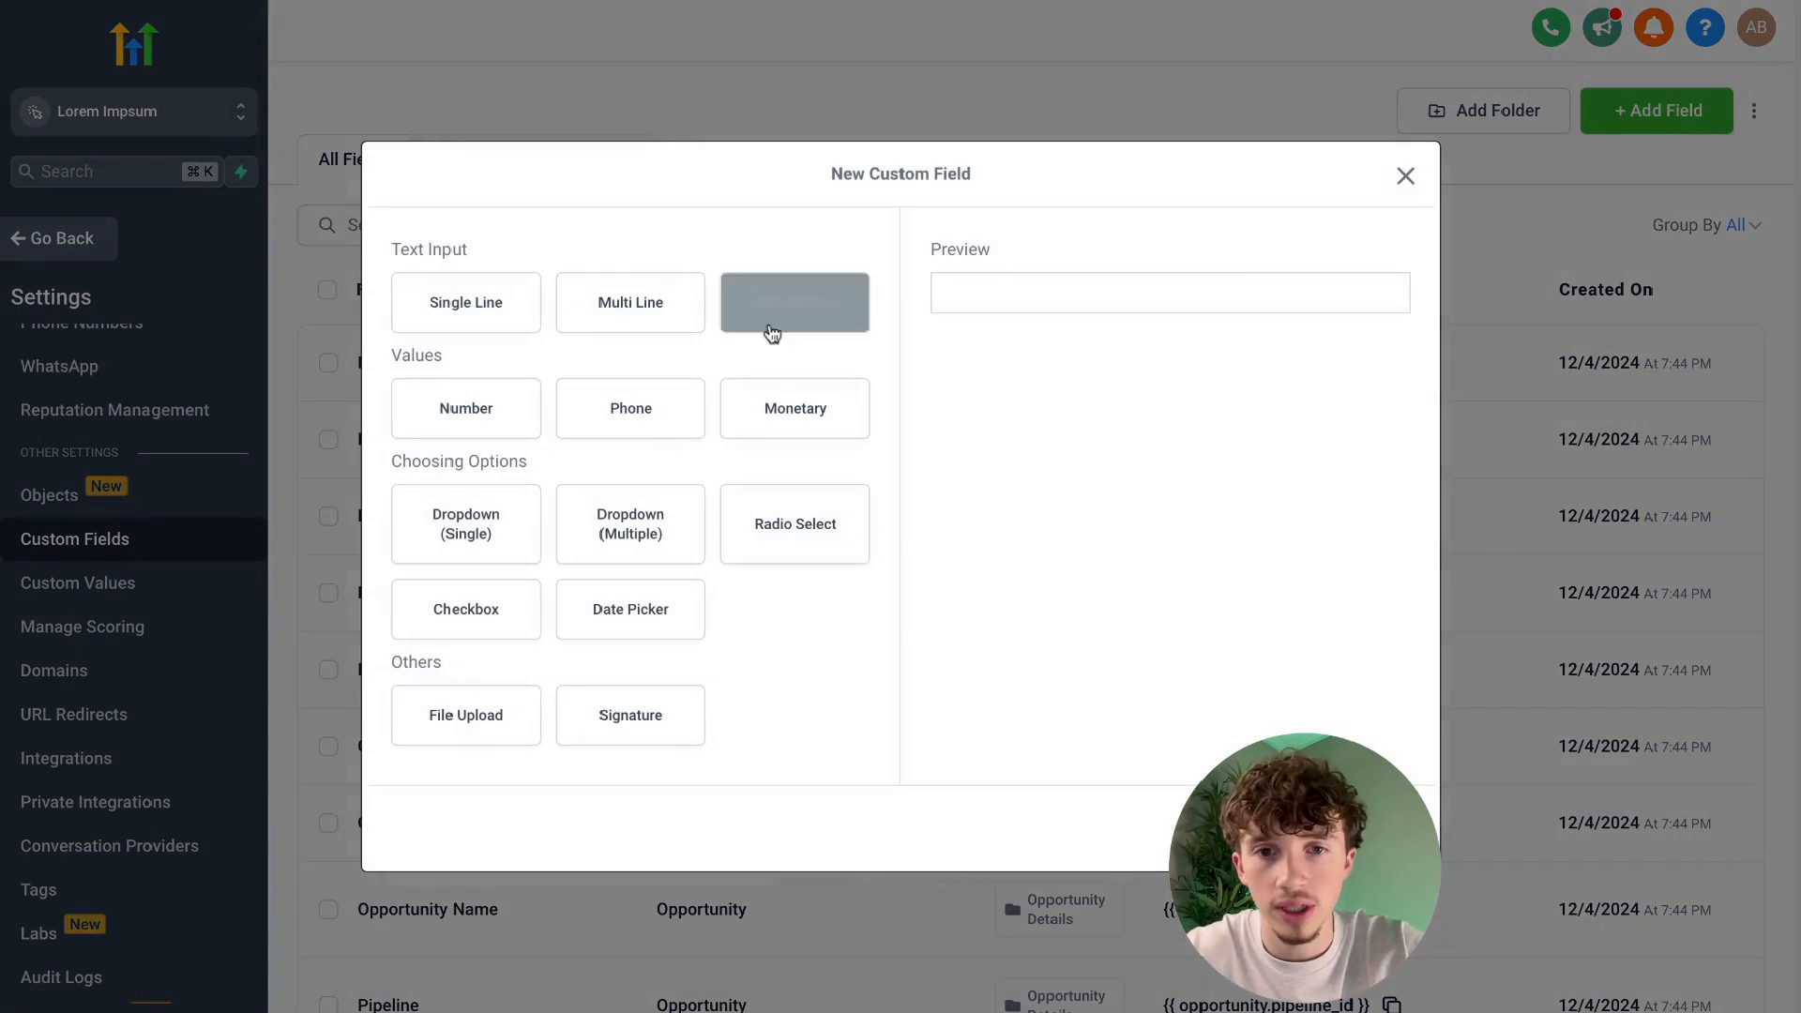
left_click(450, 314)
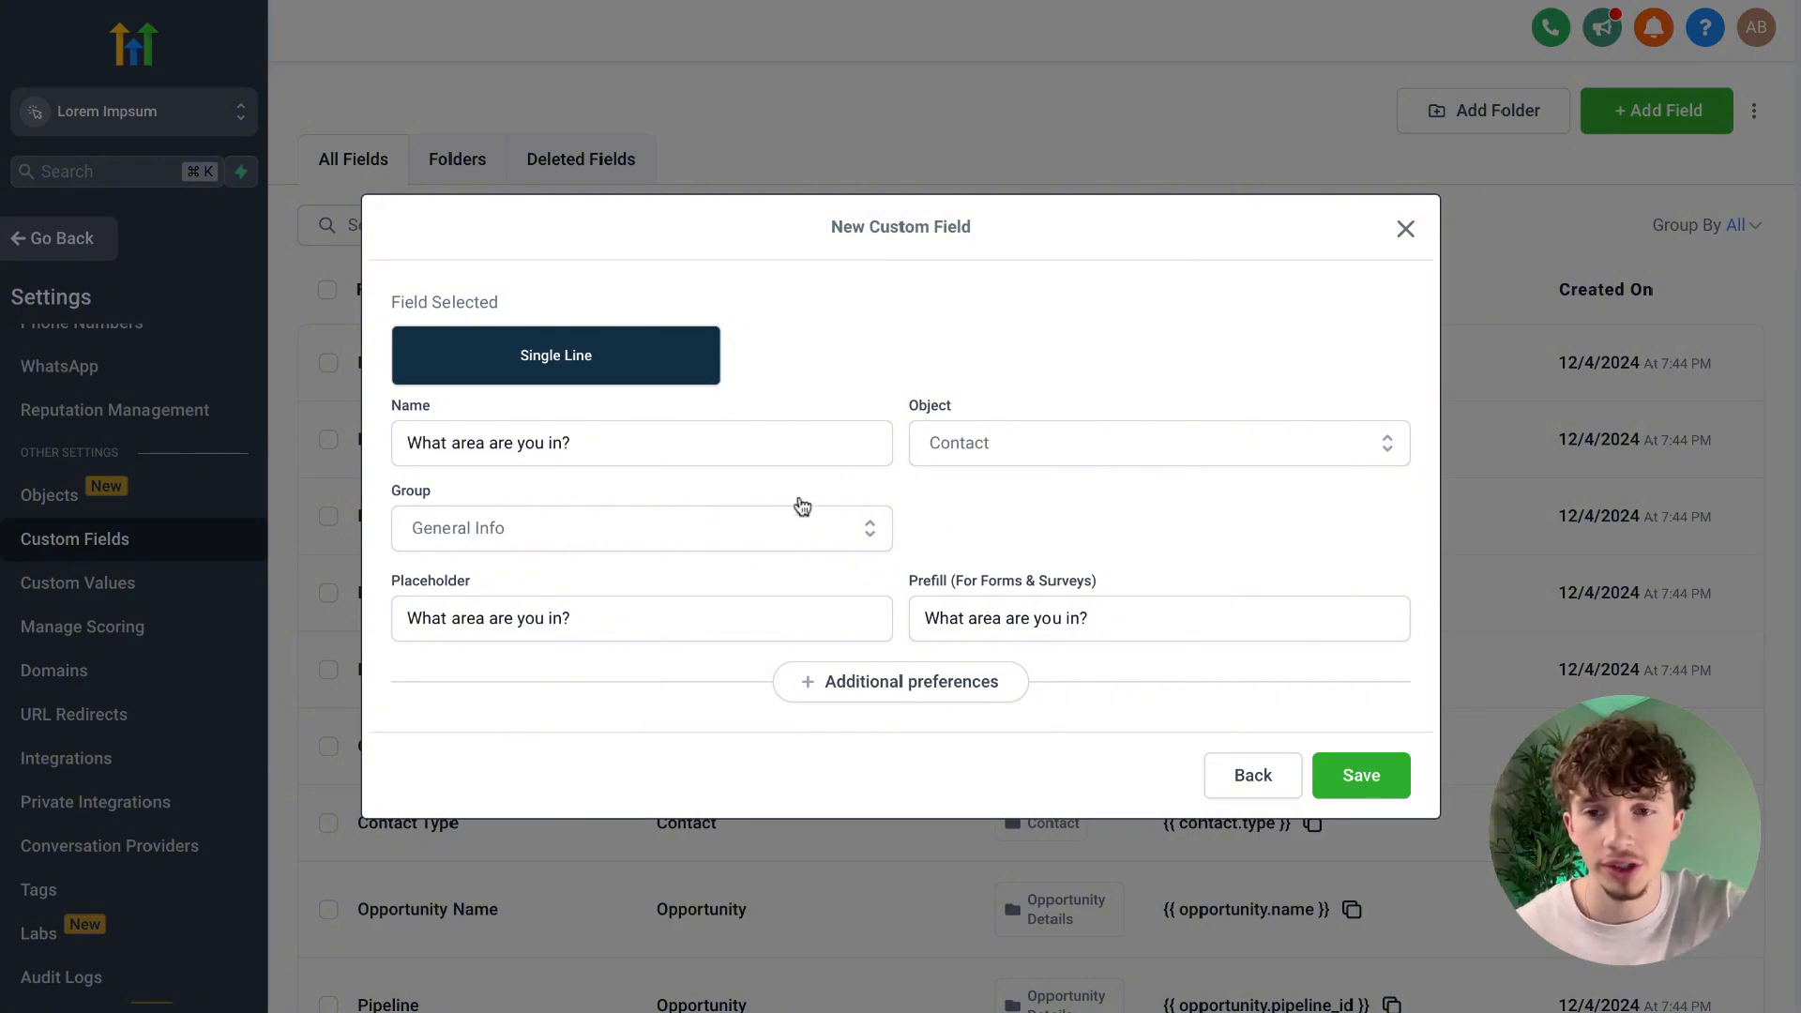
left_click(792, 515)
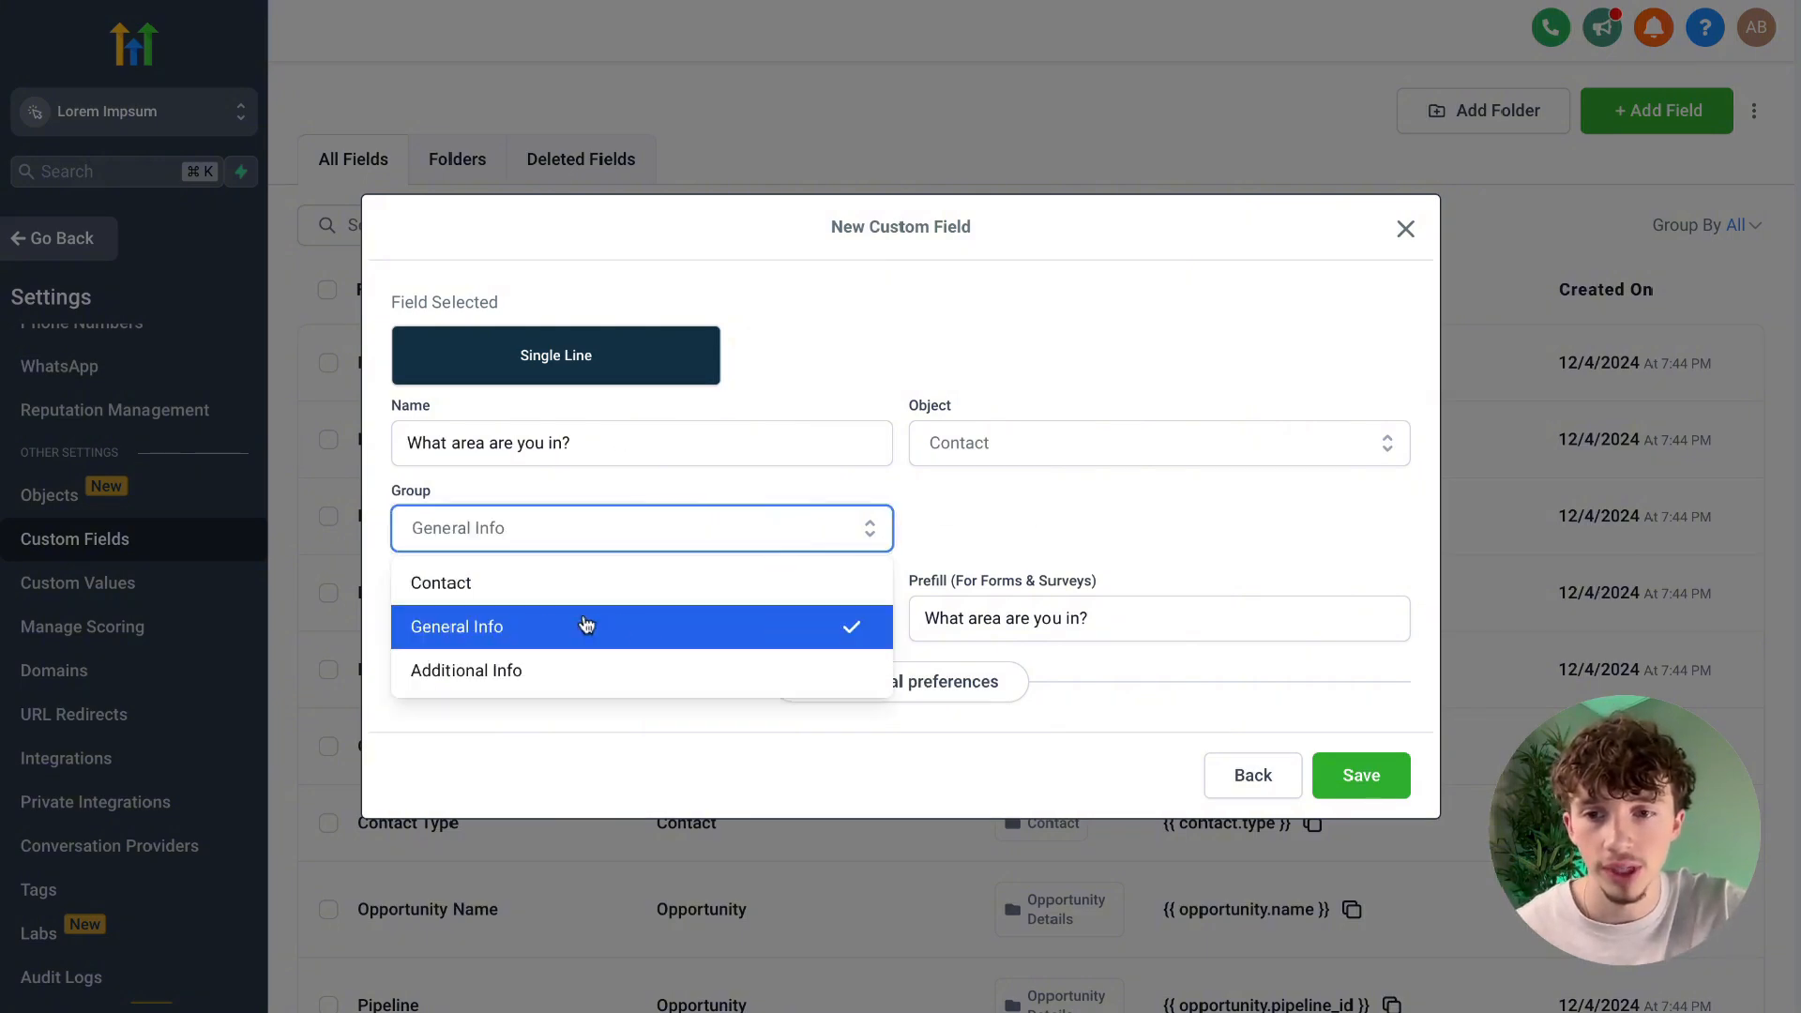
left_click(724, 625)
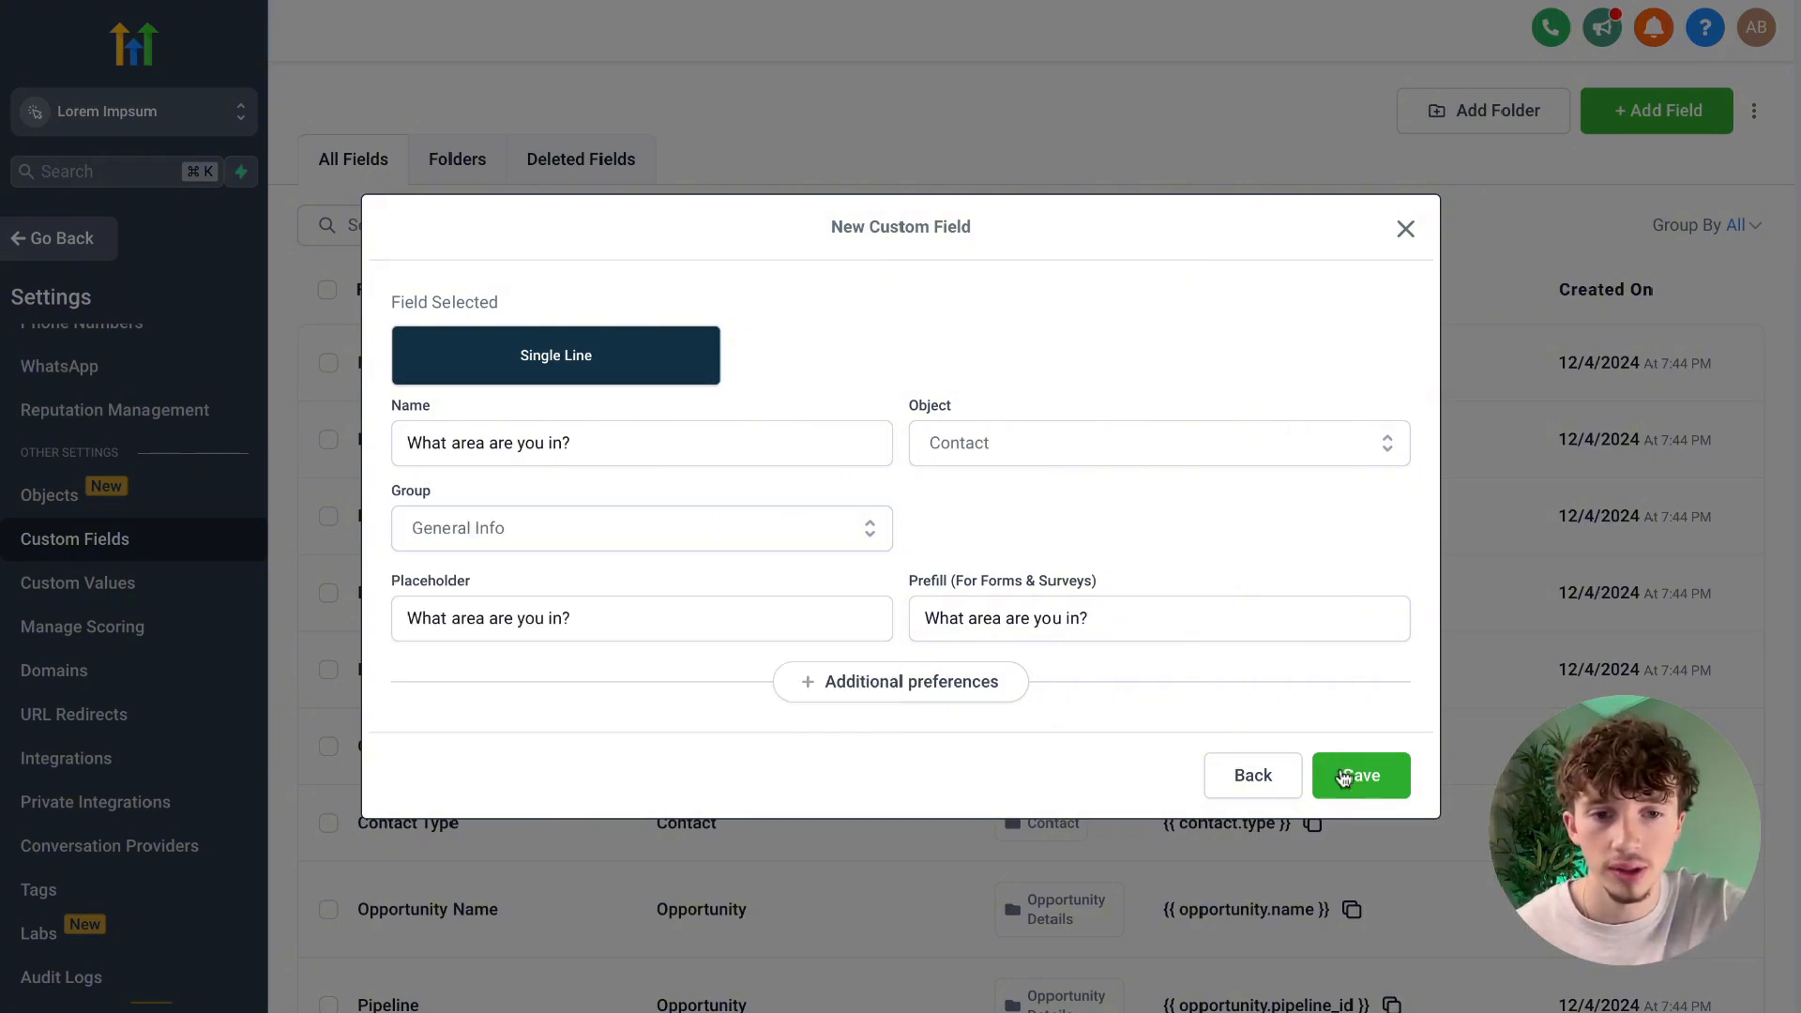
left_click(1359, 779)
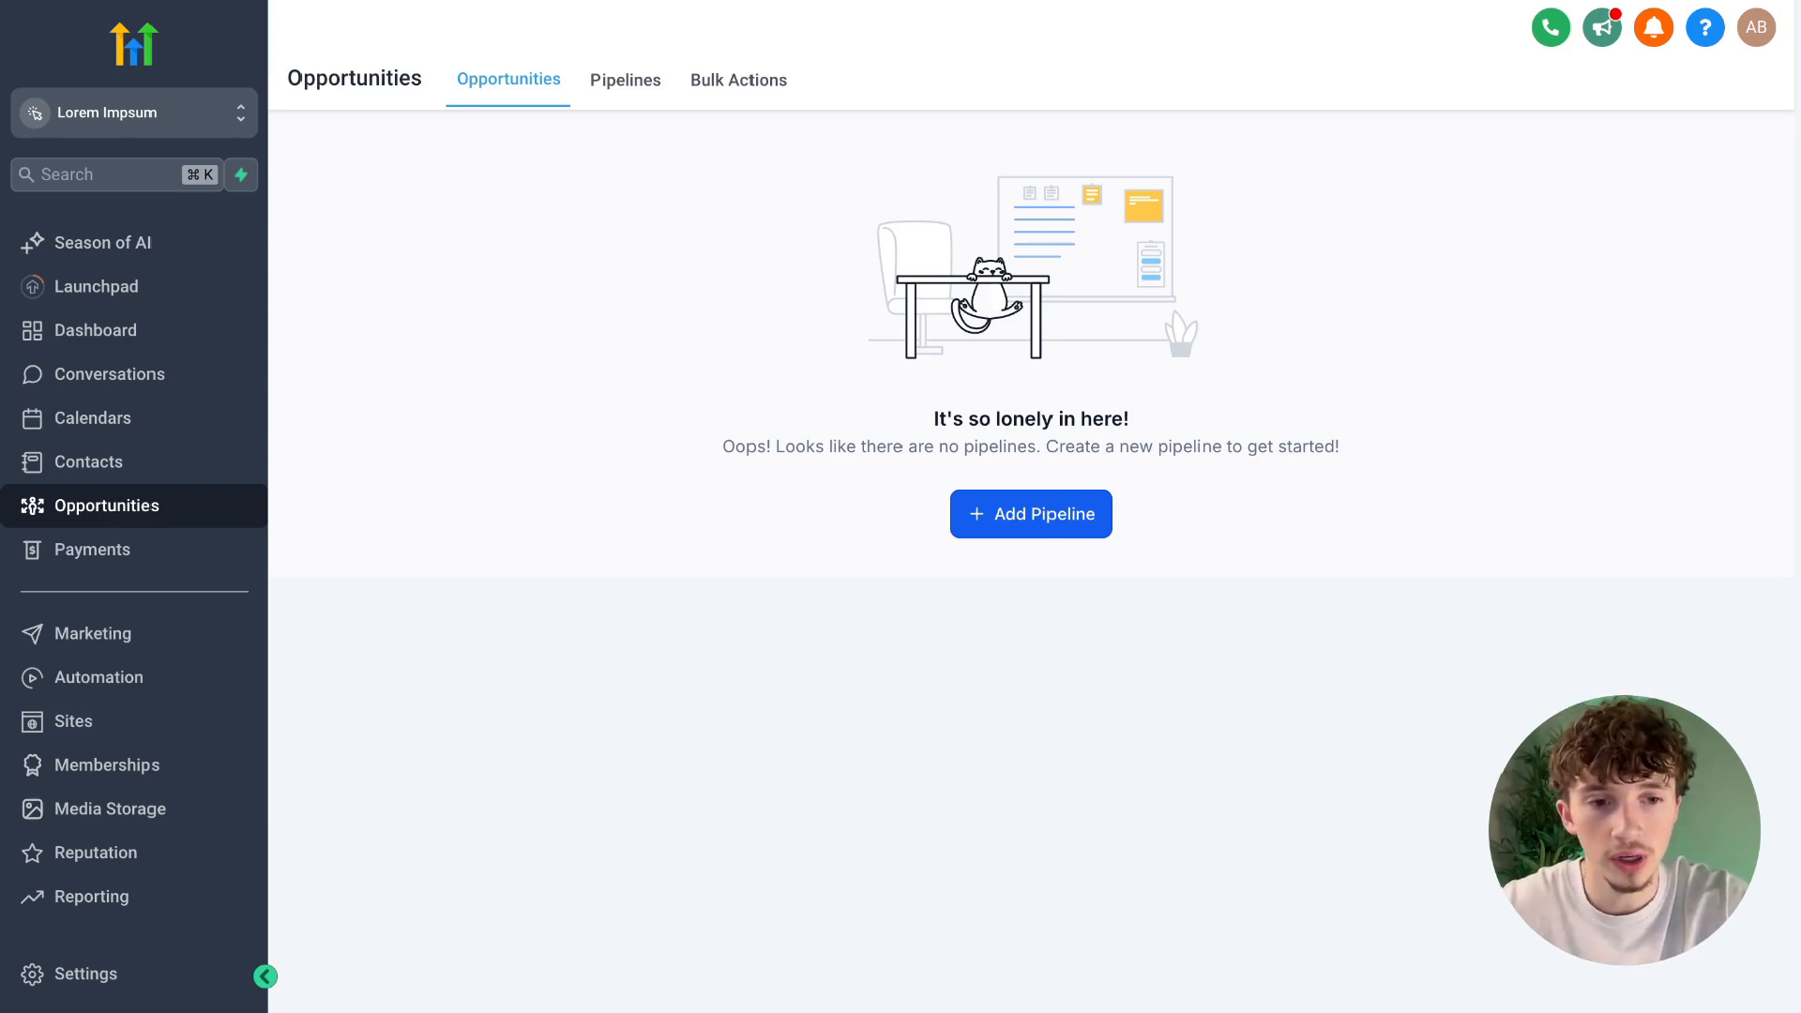
Create a pipeline named Leads with the stages New Lead, Appointment Booked, No Show, Rescheduled, Follow Up and Nurture Sequence.
left_click(1036, 518)
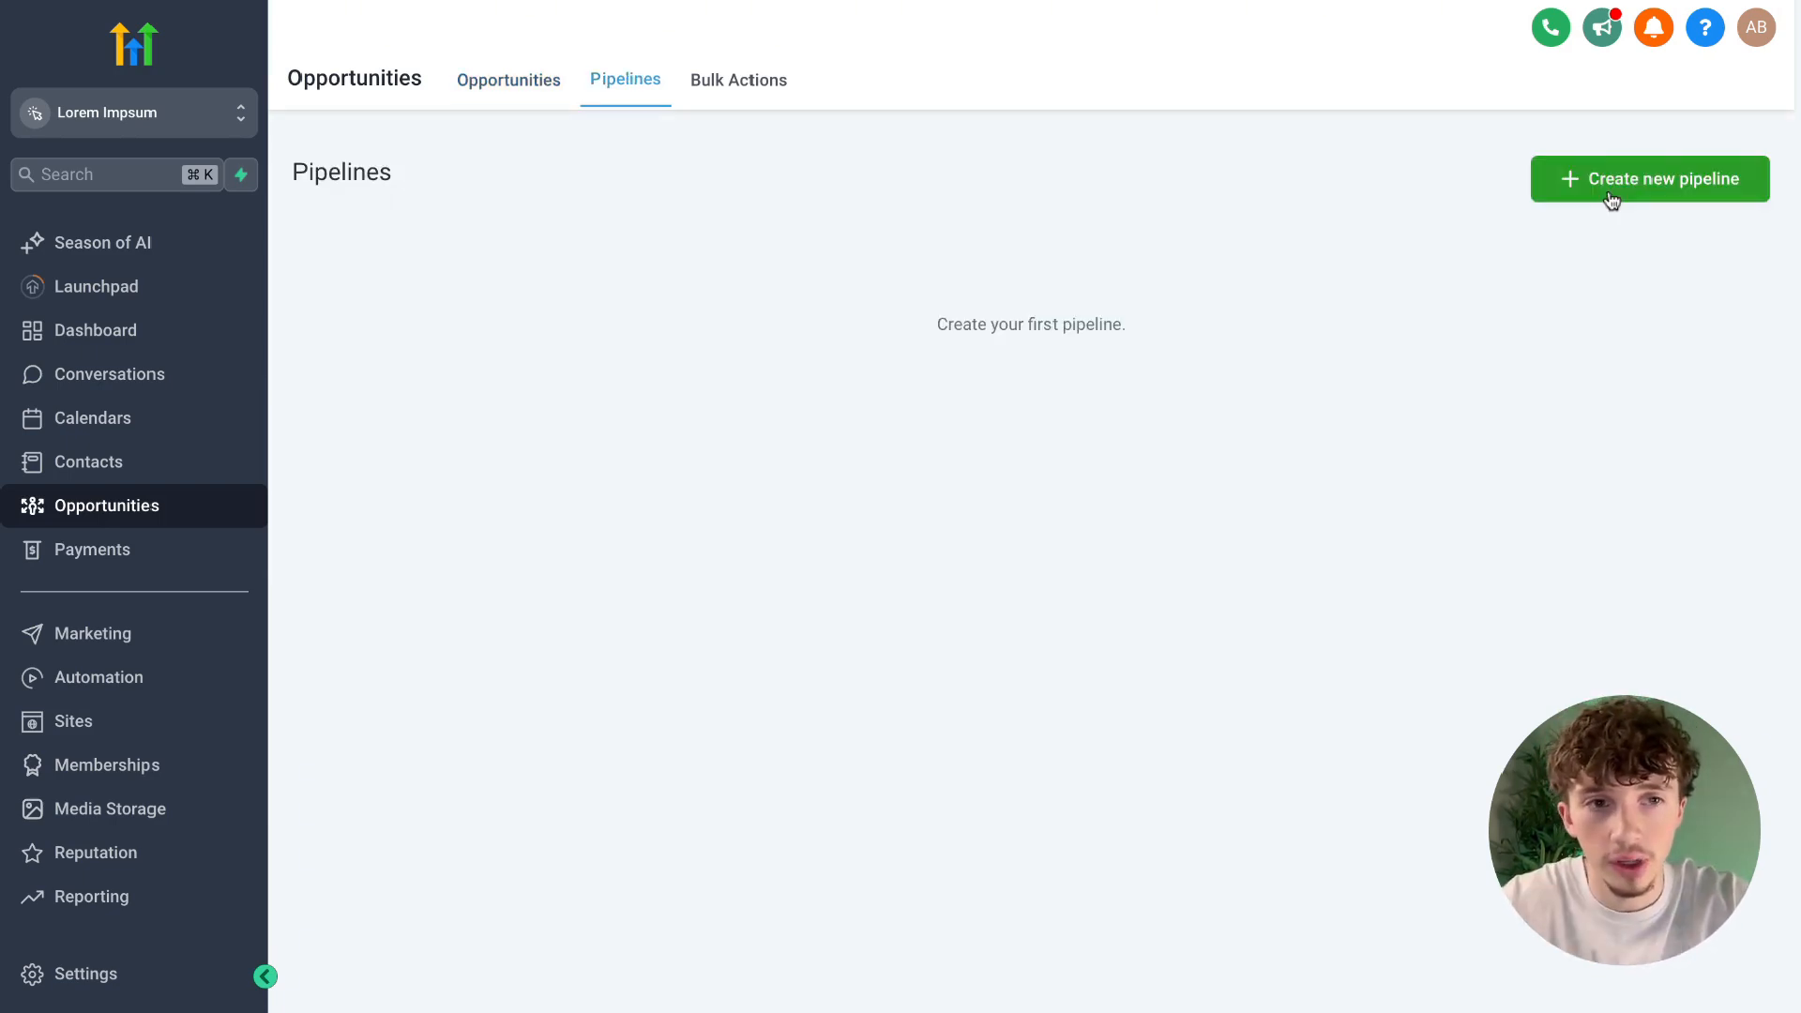
left_click(1610, 200)
left_click(663, 198)
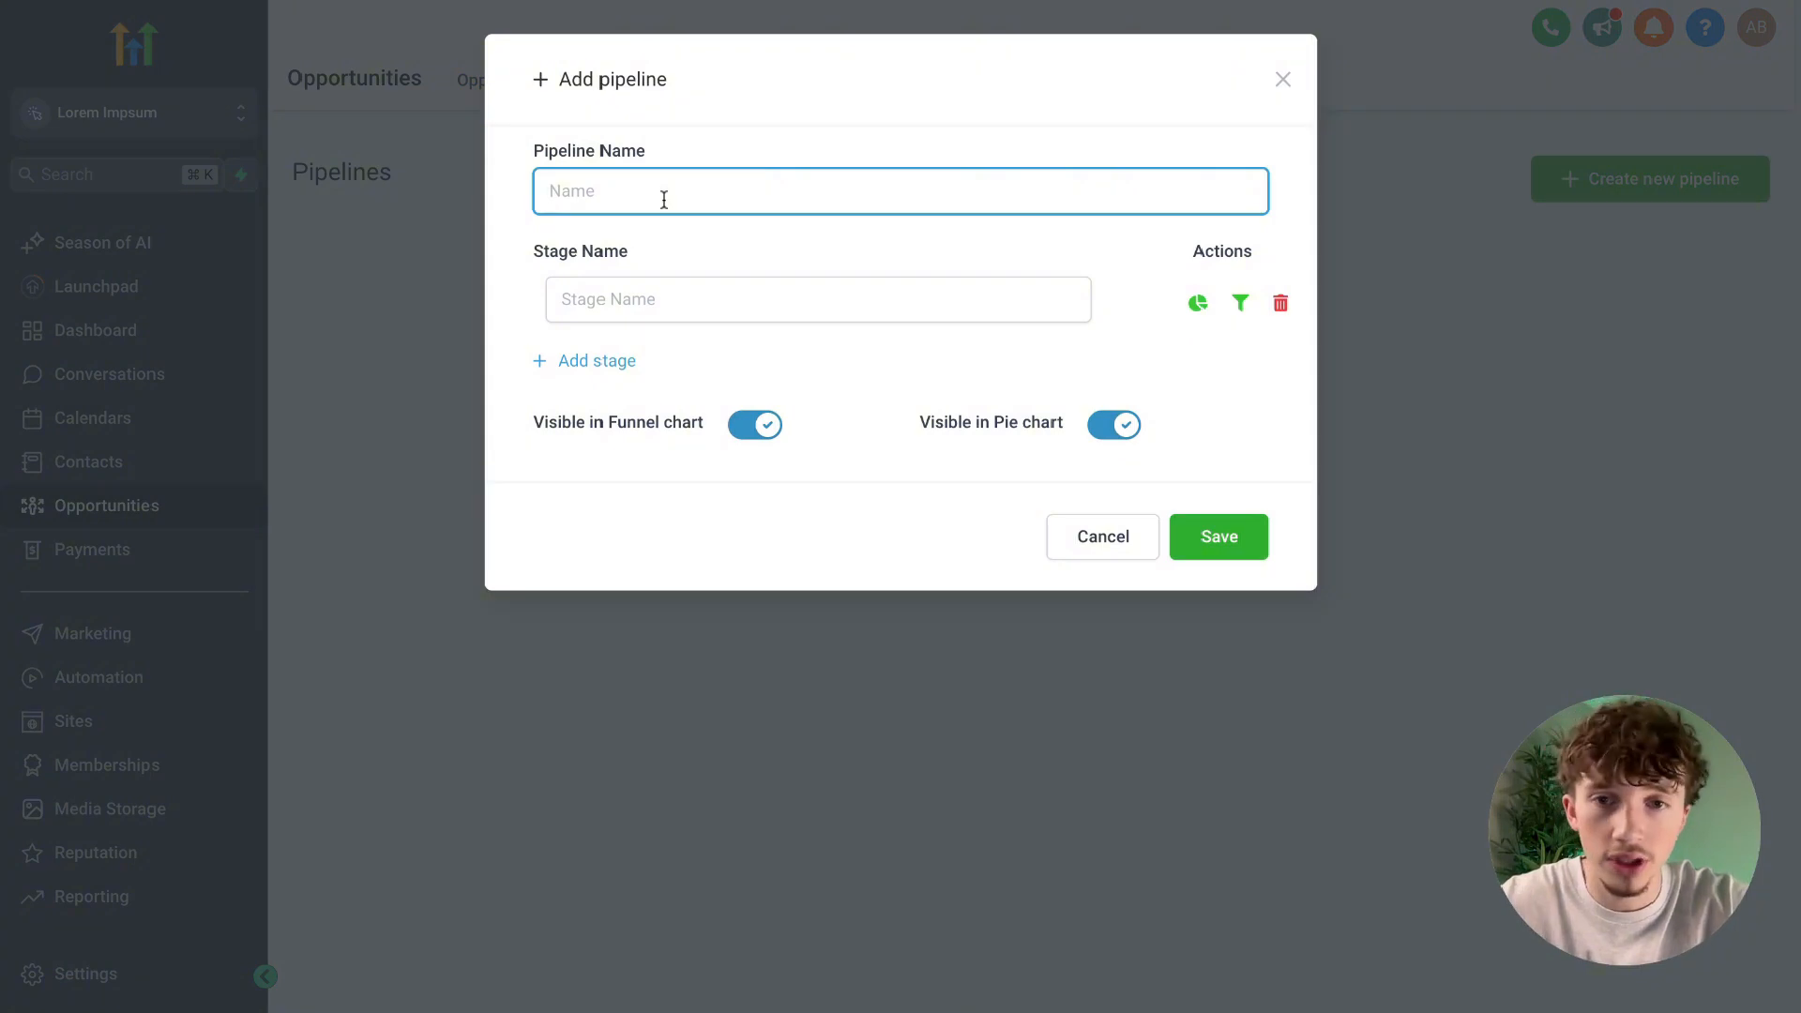
type("Leads")
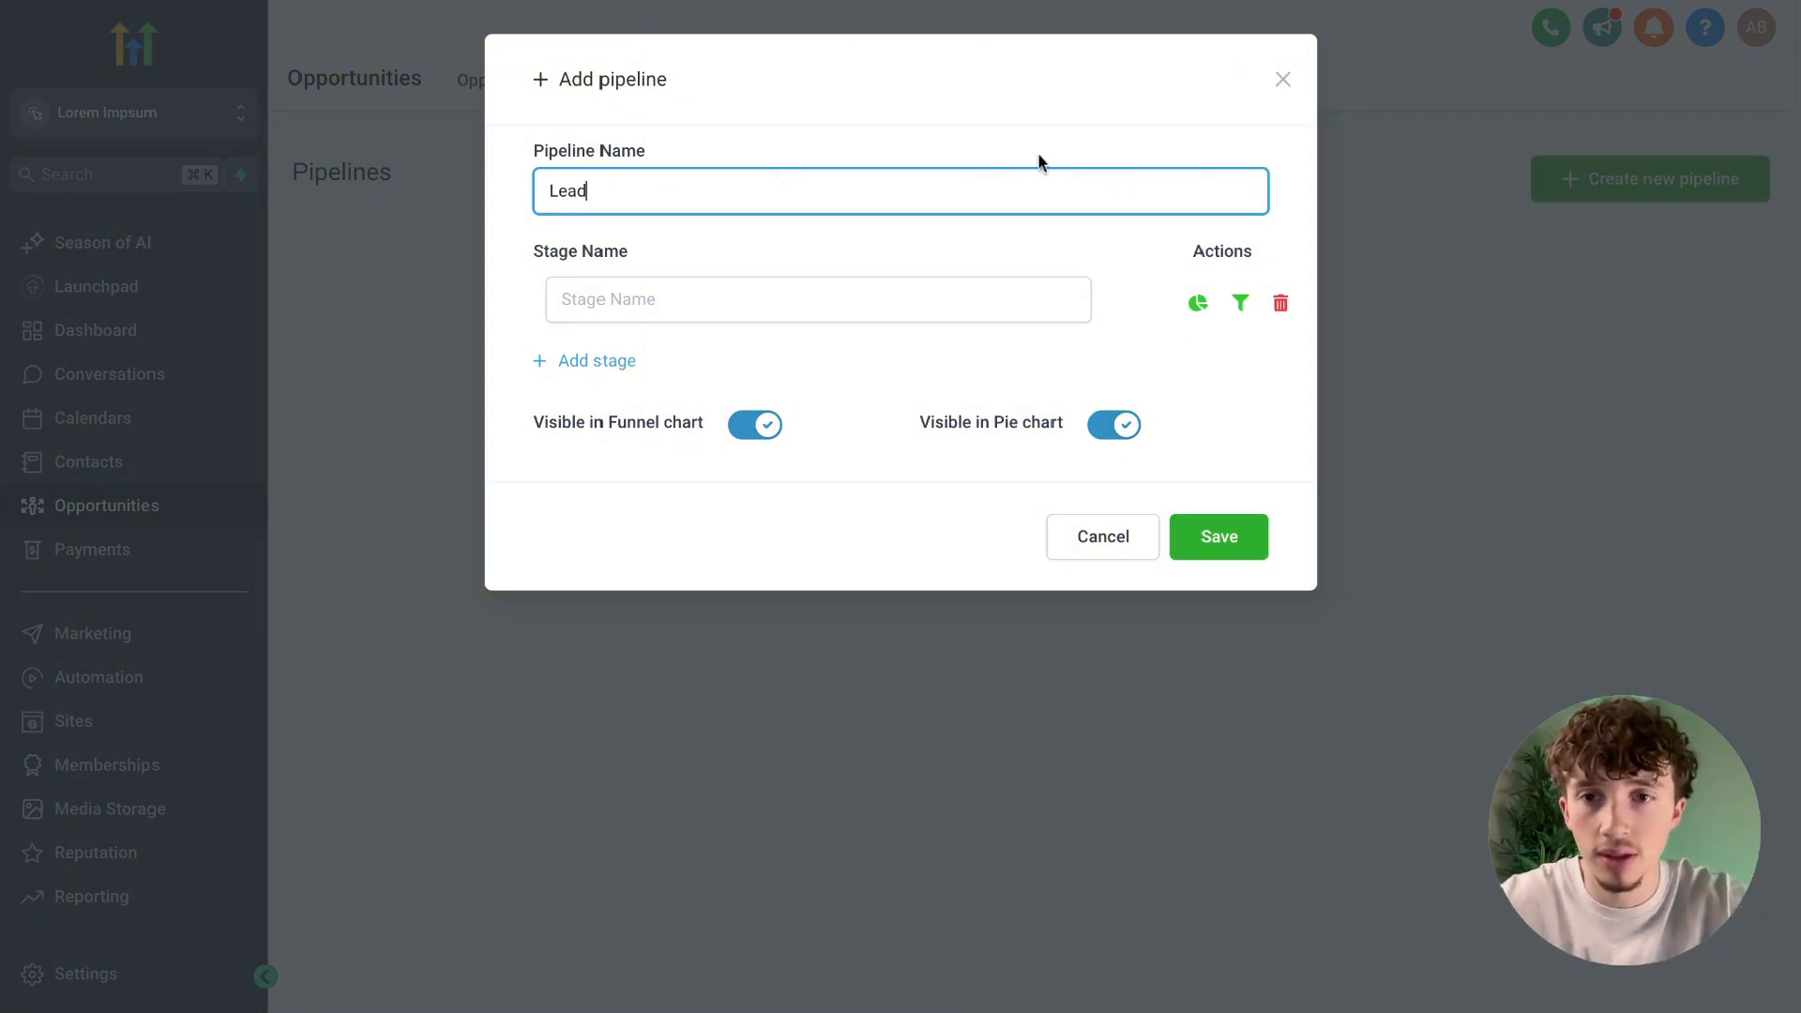
key("Tab")
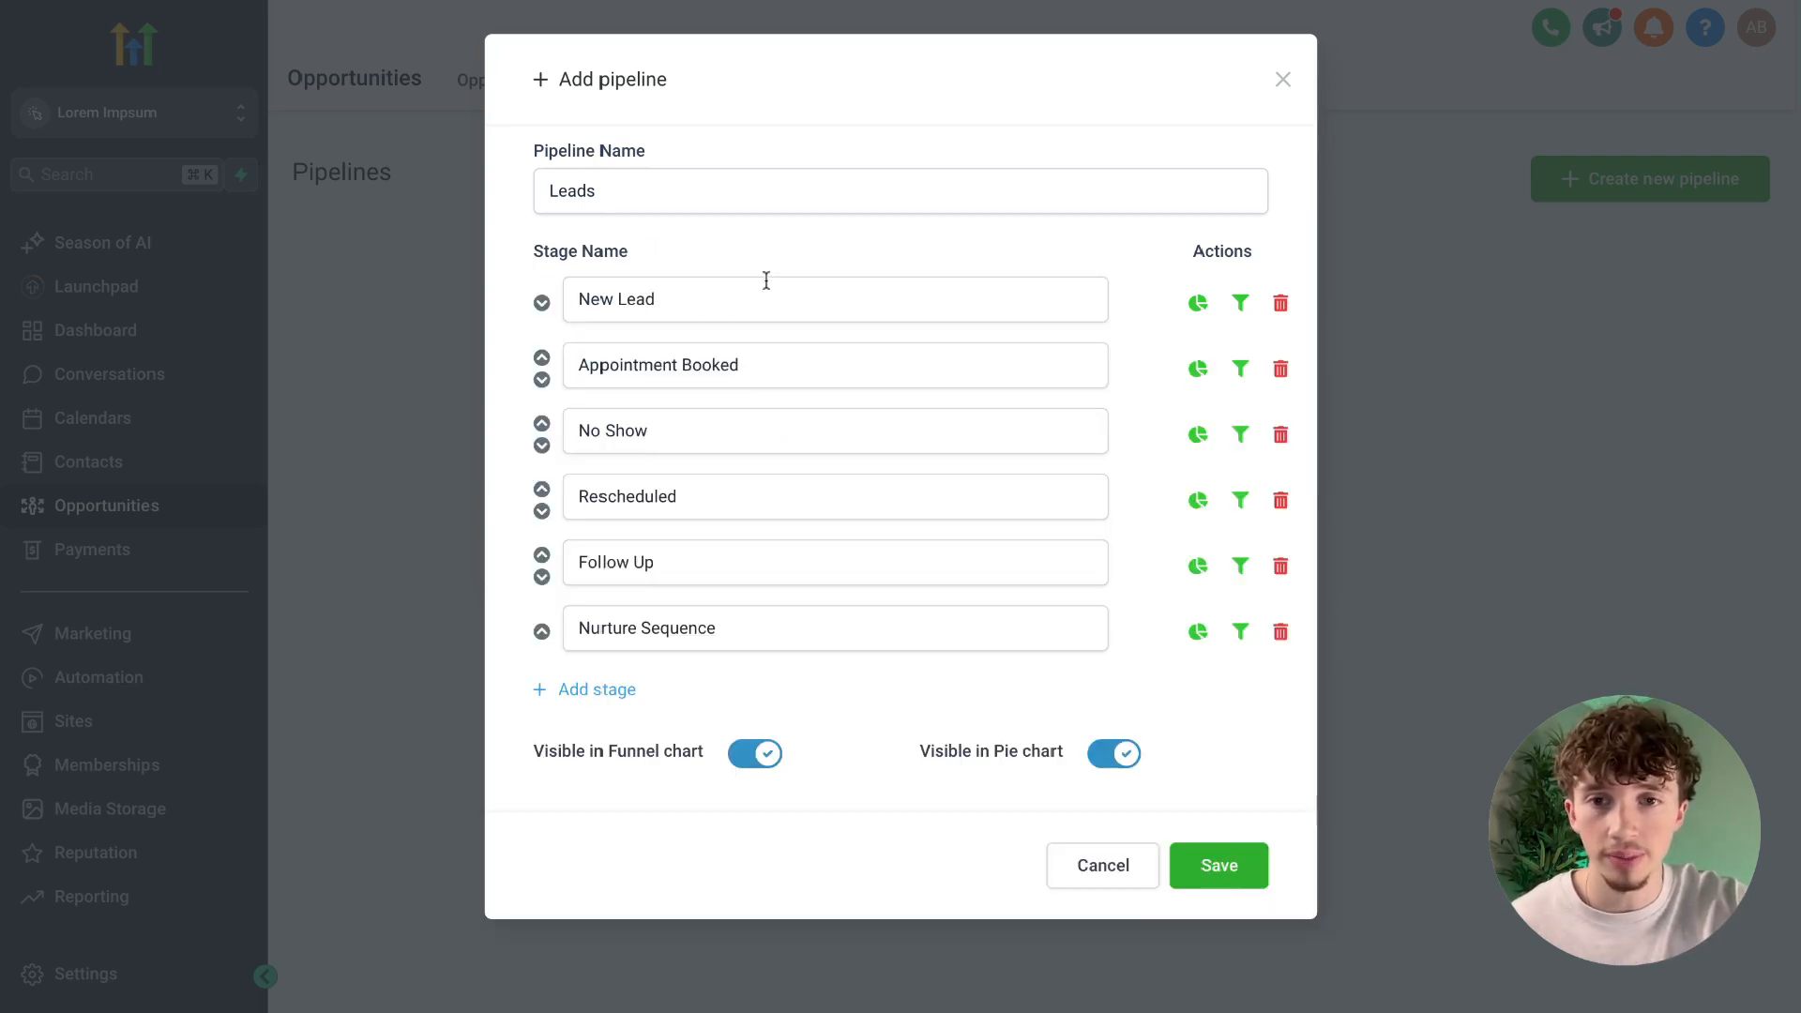
left_click(1257, 862)
Examine the stage columns of the Leads pipeline on the opportunities board, from New Lead through Nurture Sequence.
left_click(494, 94)
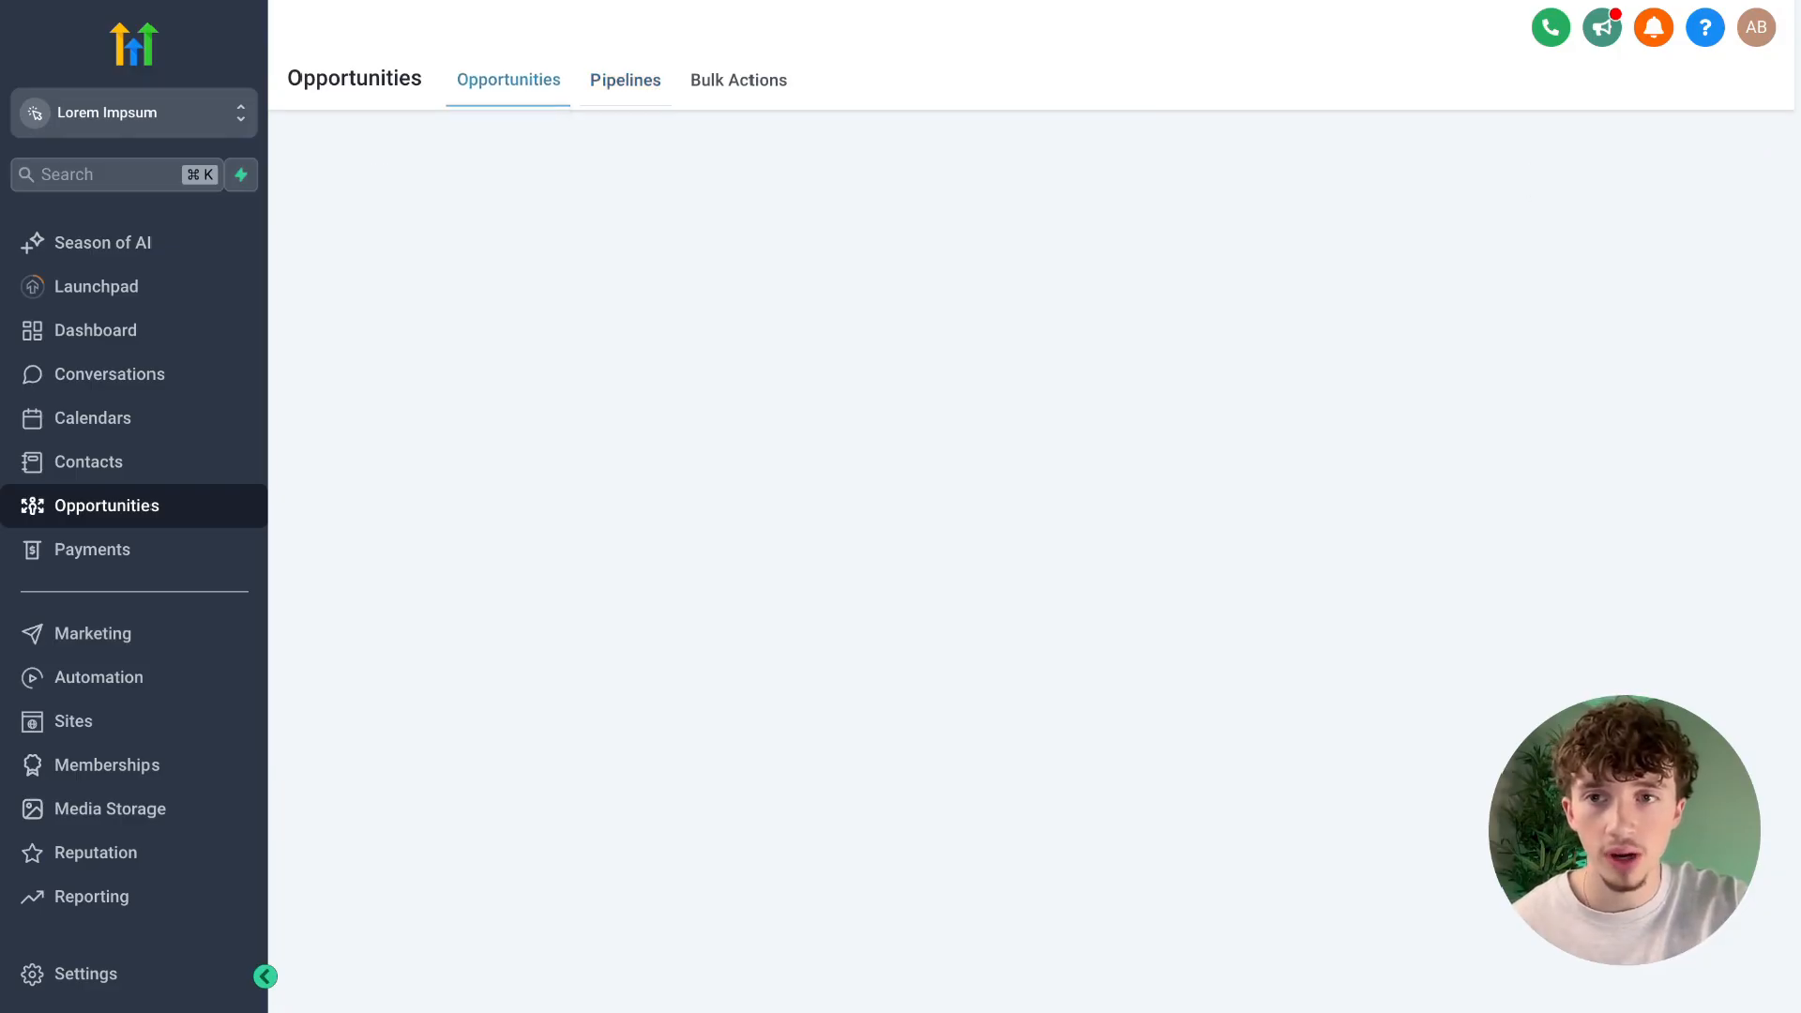
scroll(966, 460, "right", 5)
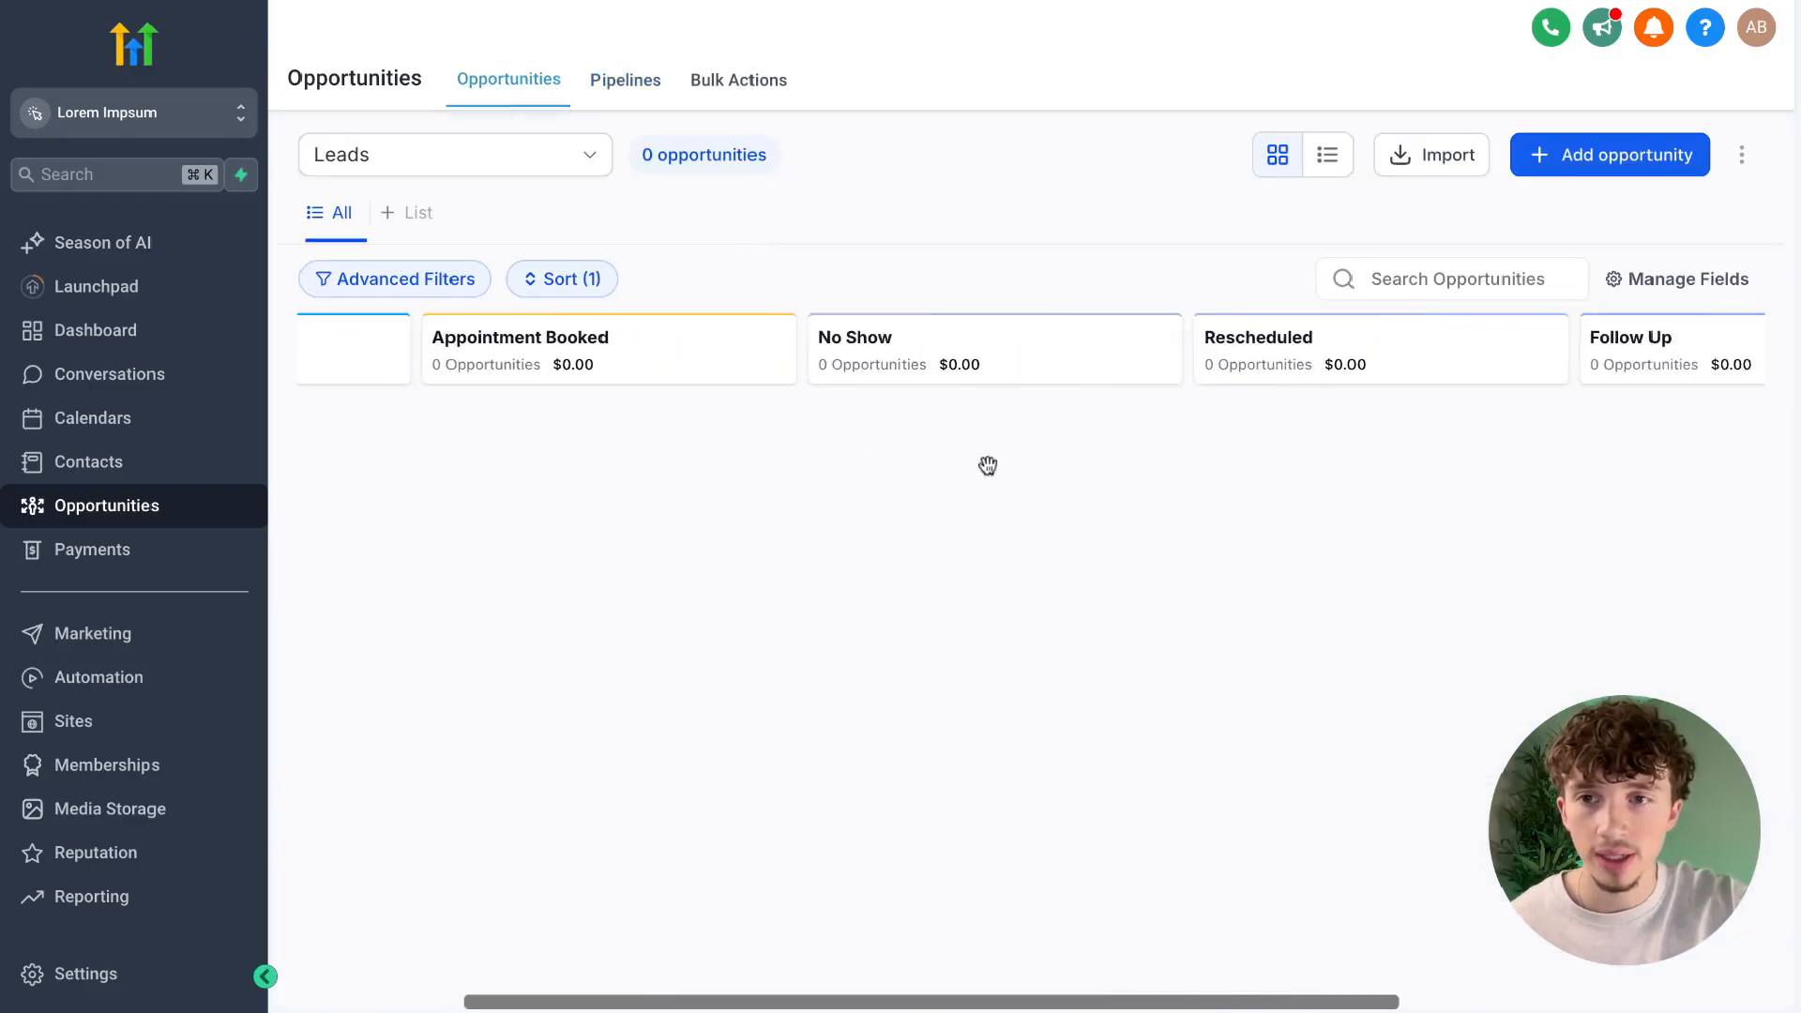
left_click(596, 171)
left_click(801, 188)
scroll(906, 480, "right", 4)
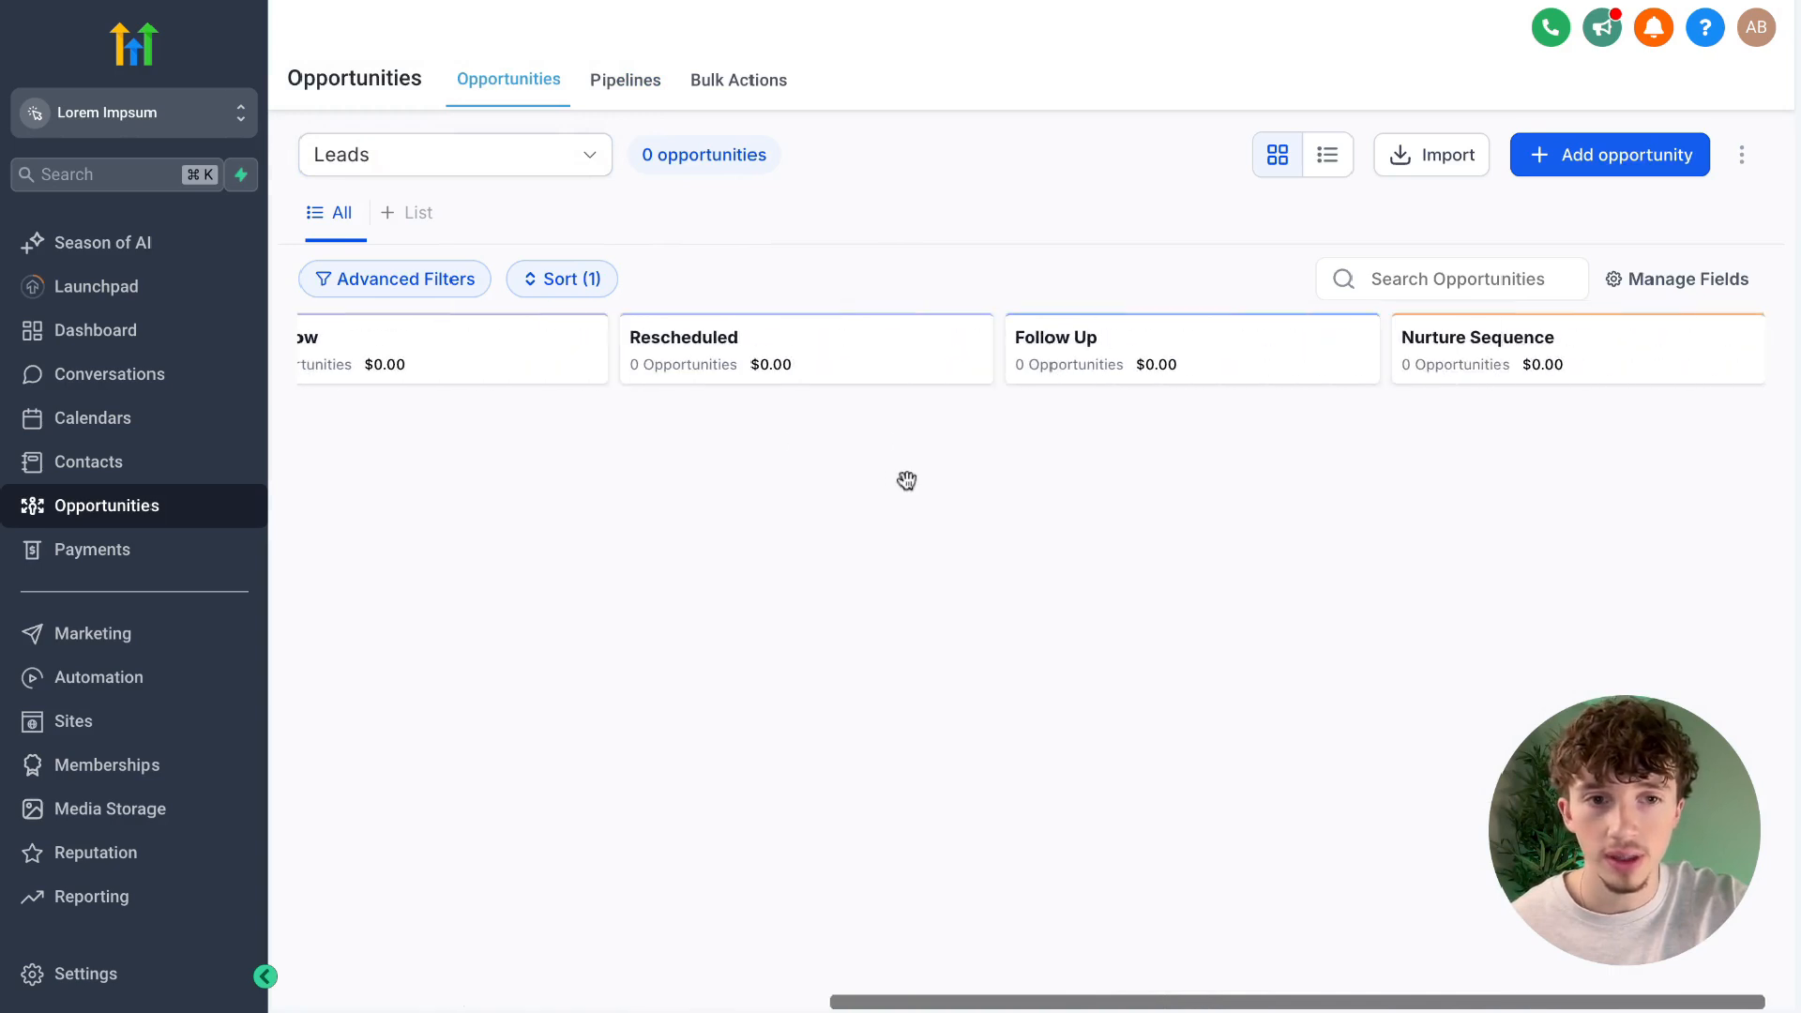
scroll(906, 480, "left", 8)
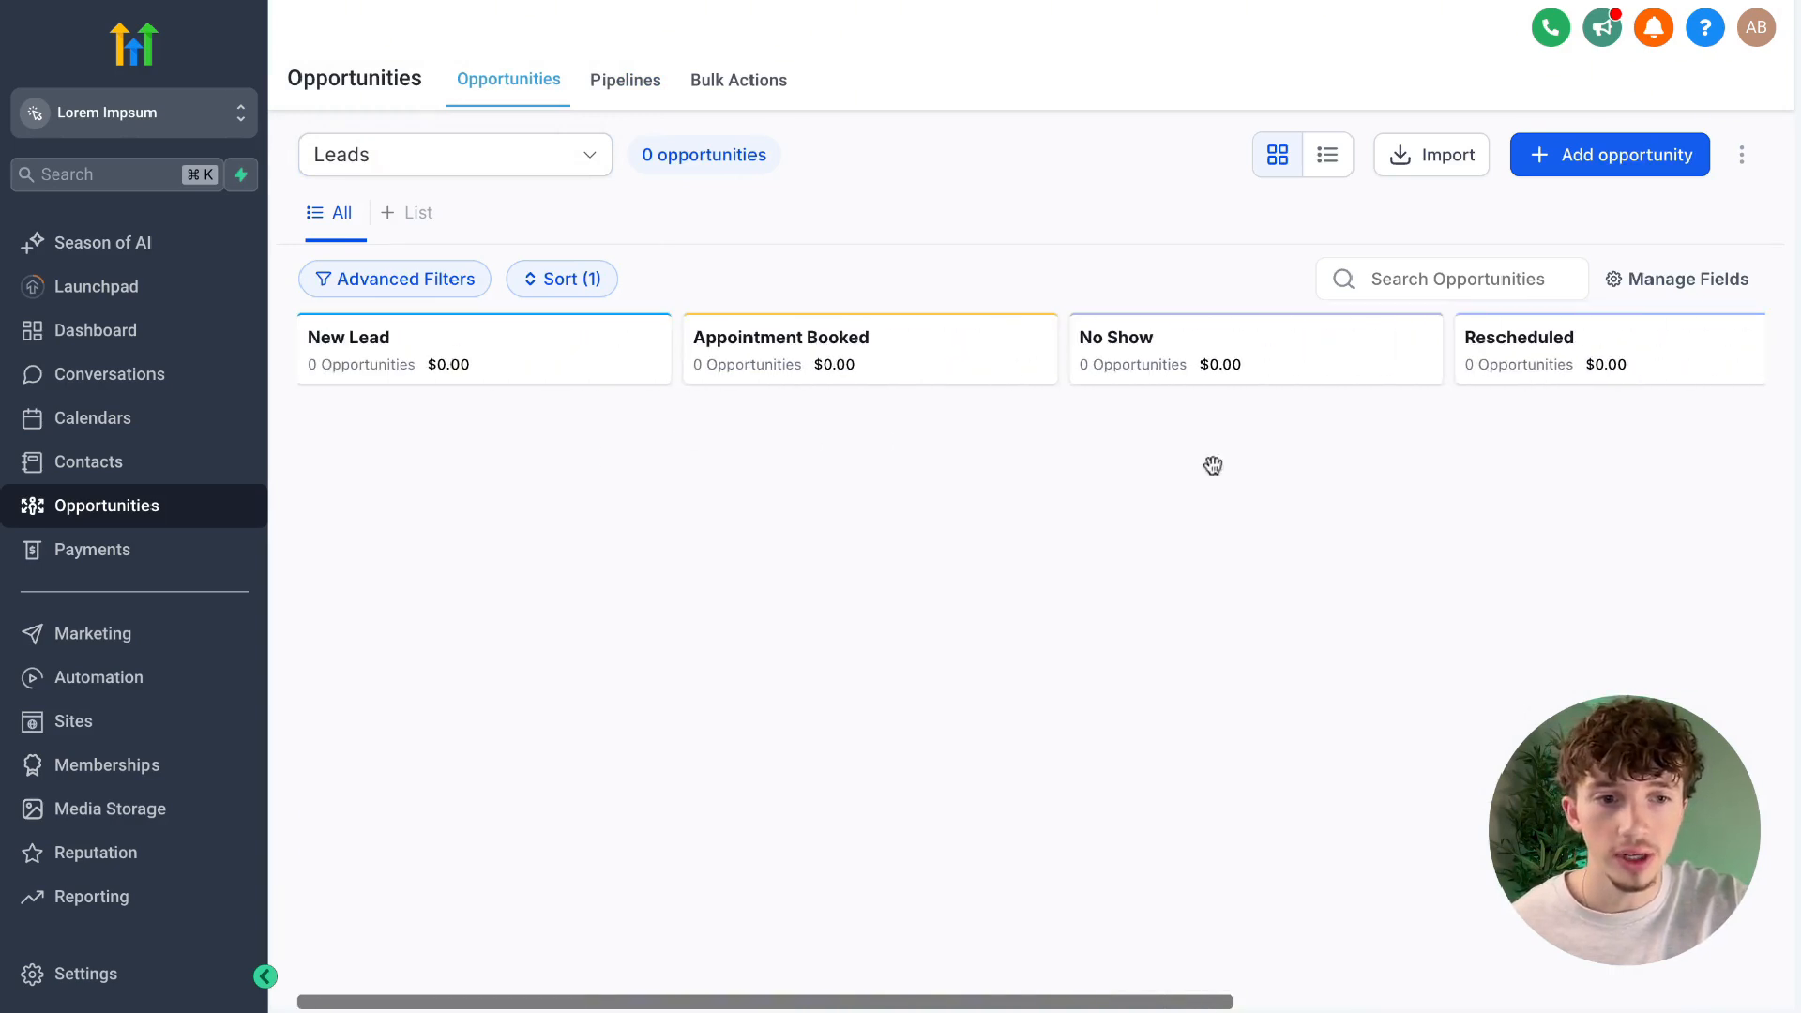
scroll(1298, 519, "right", 8)
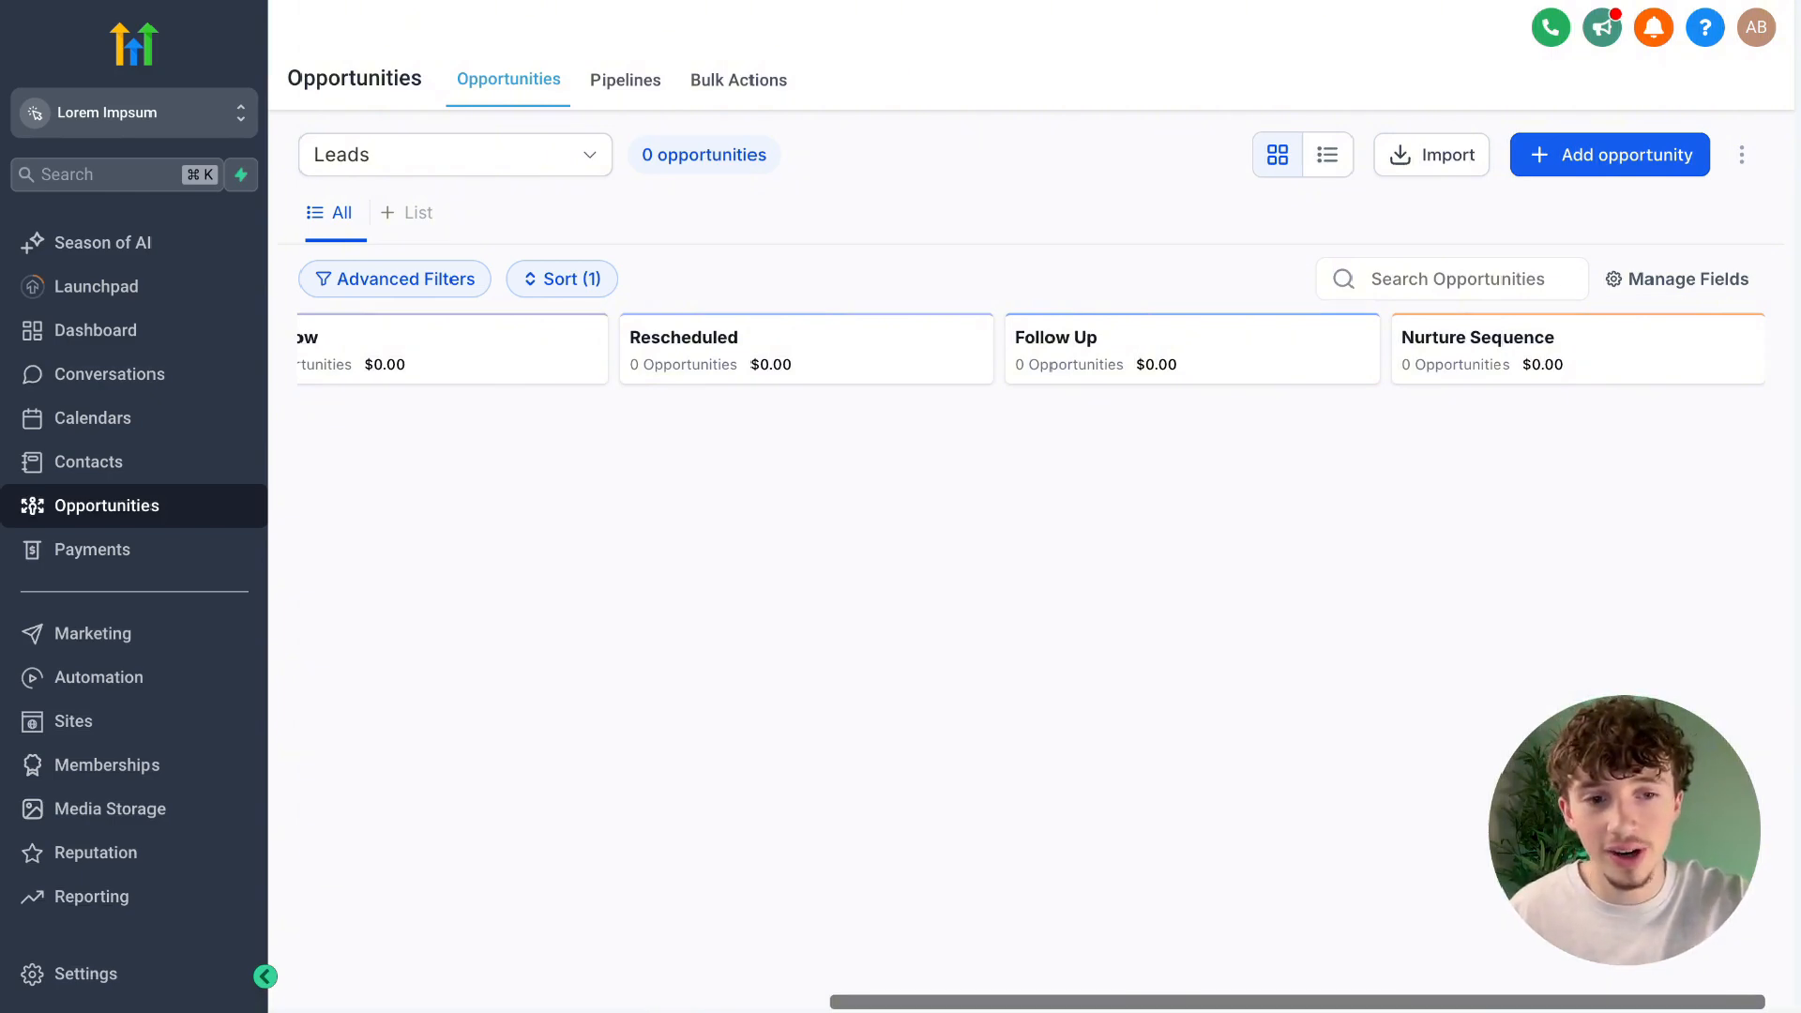
scroll(629, 441, "left", 8)
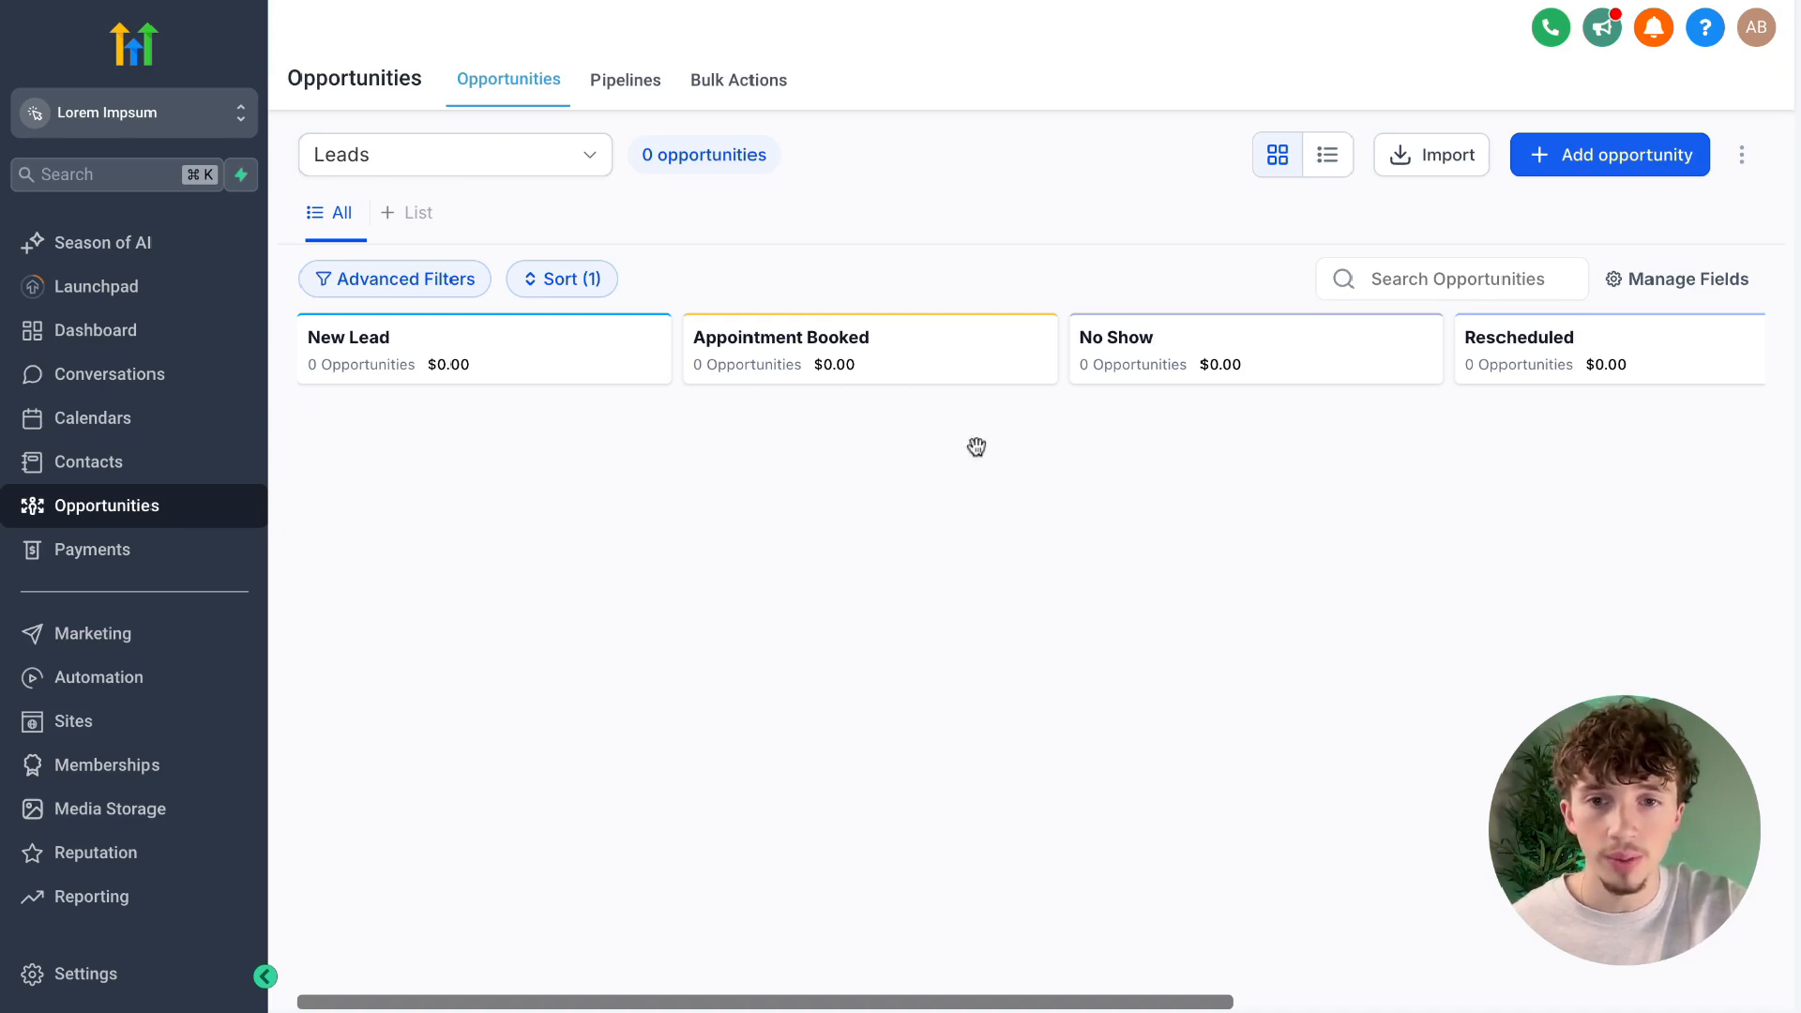
scroll(933, 480, "right", 3)
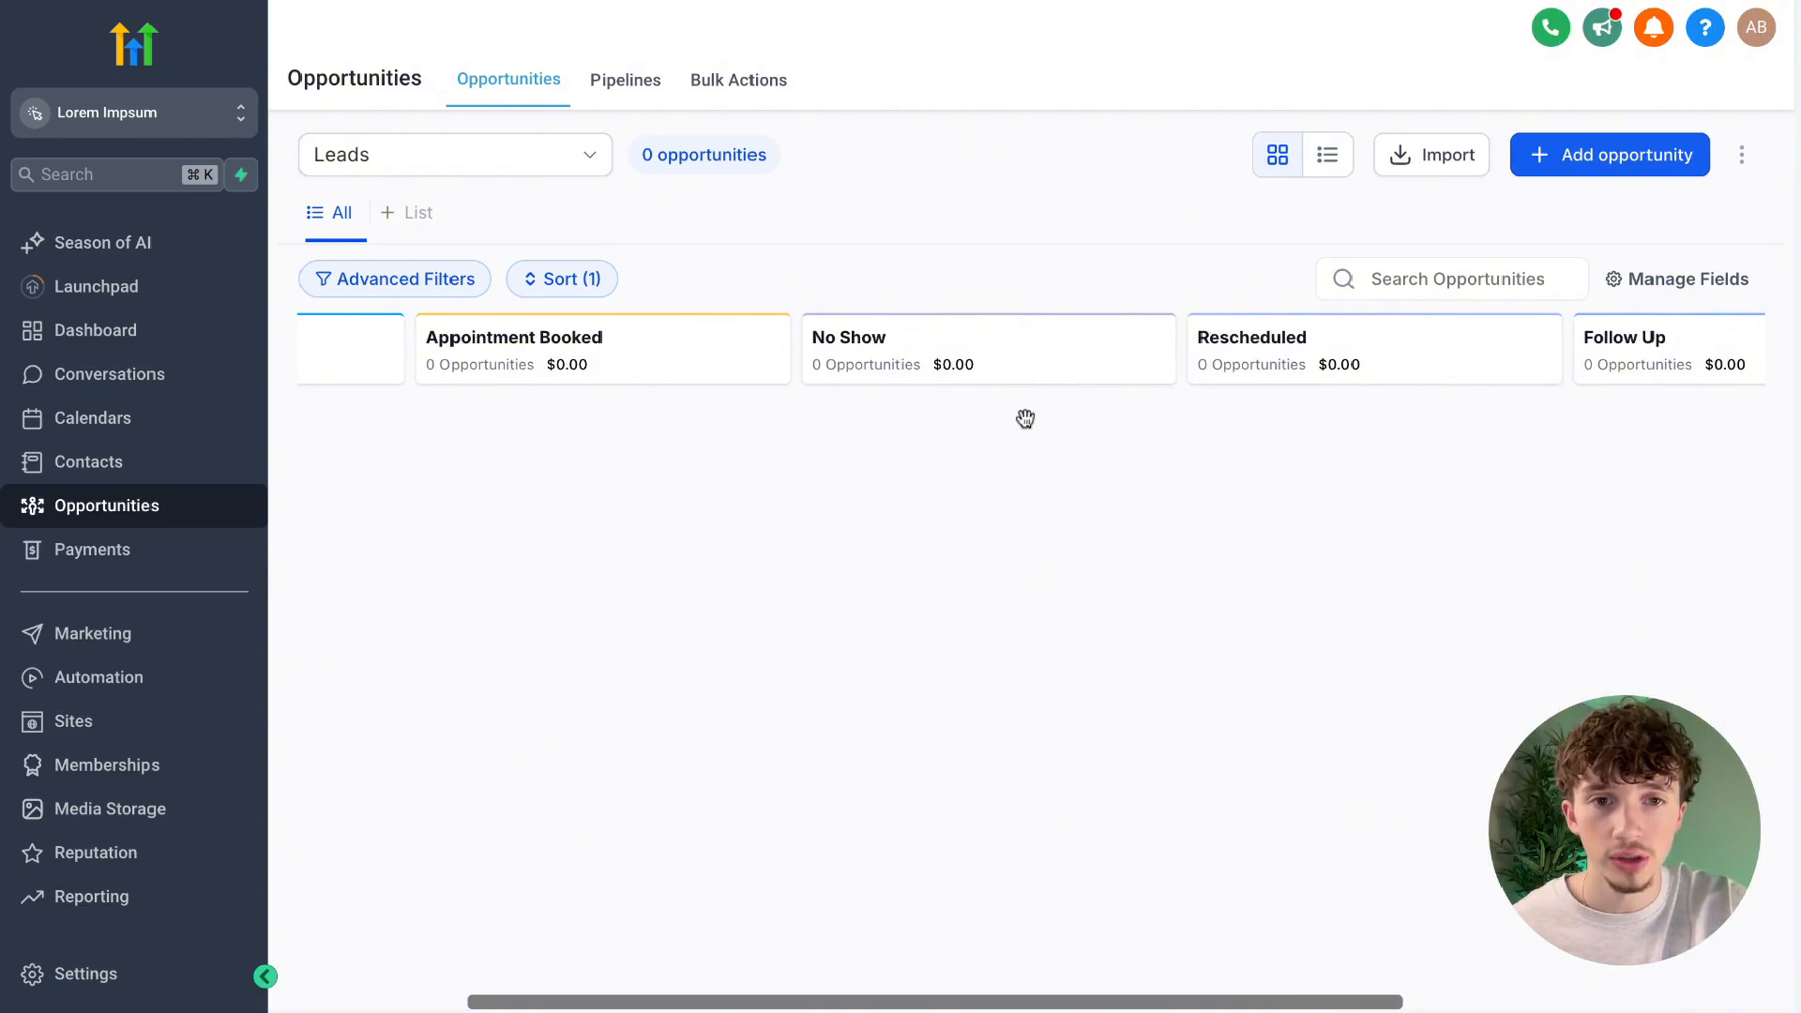
scroll(1017, 418, "right", 4)
scroll(1005, 466, "left", 5)
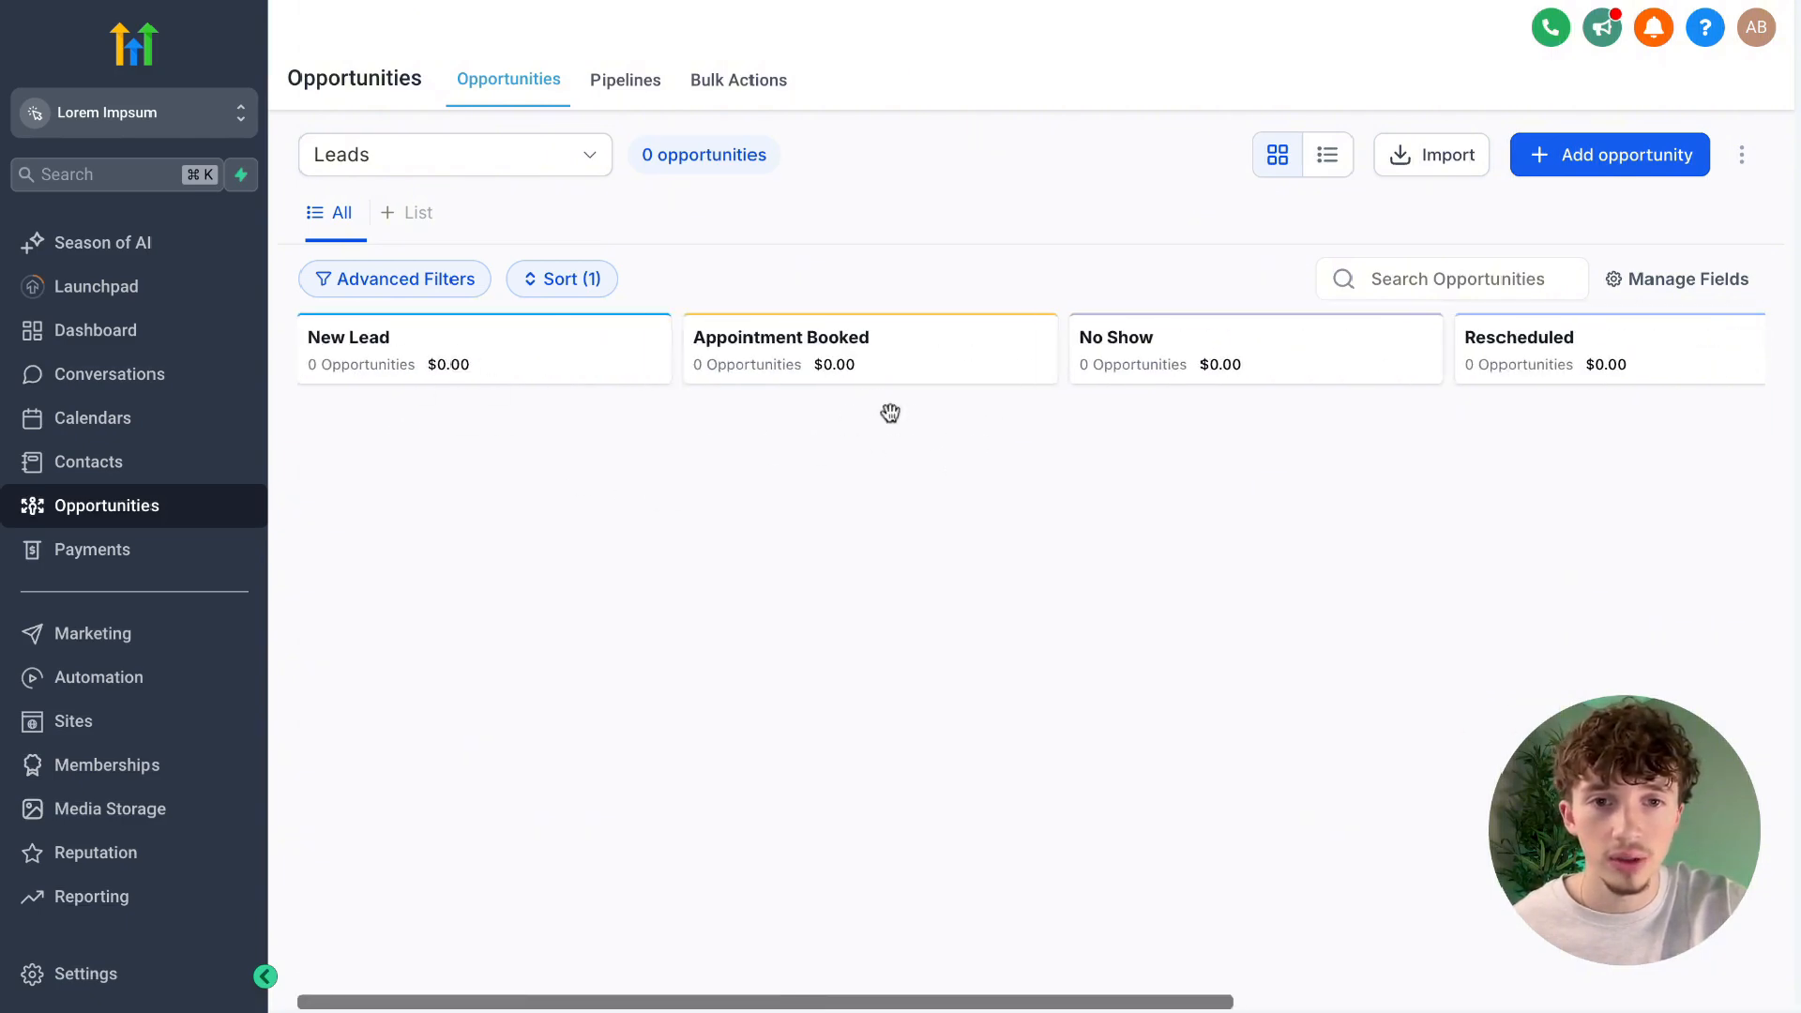
scroll(1340, 448, "right", 3)
scroll(1341, 448, "right", 2)
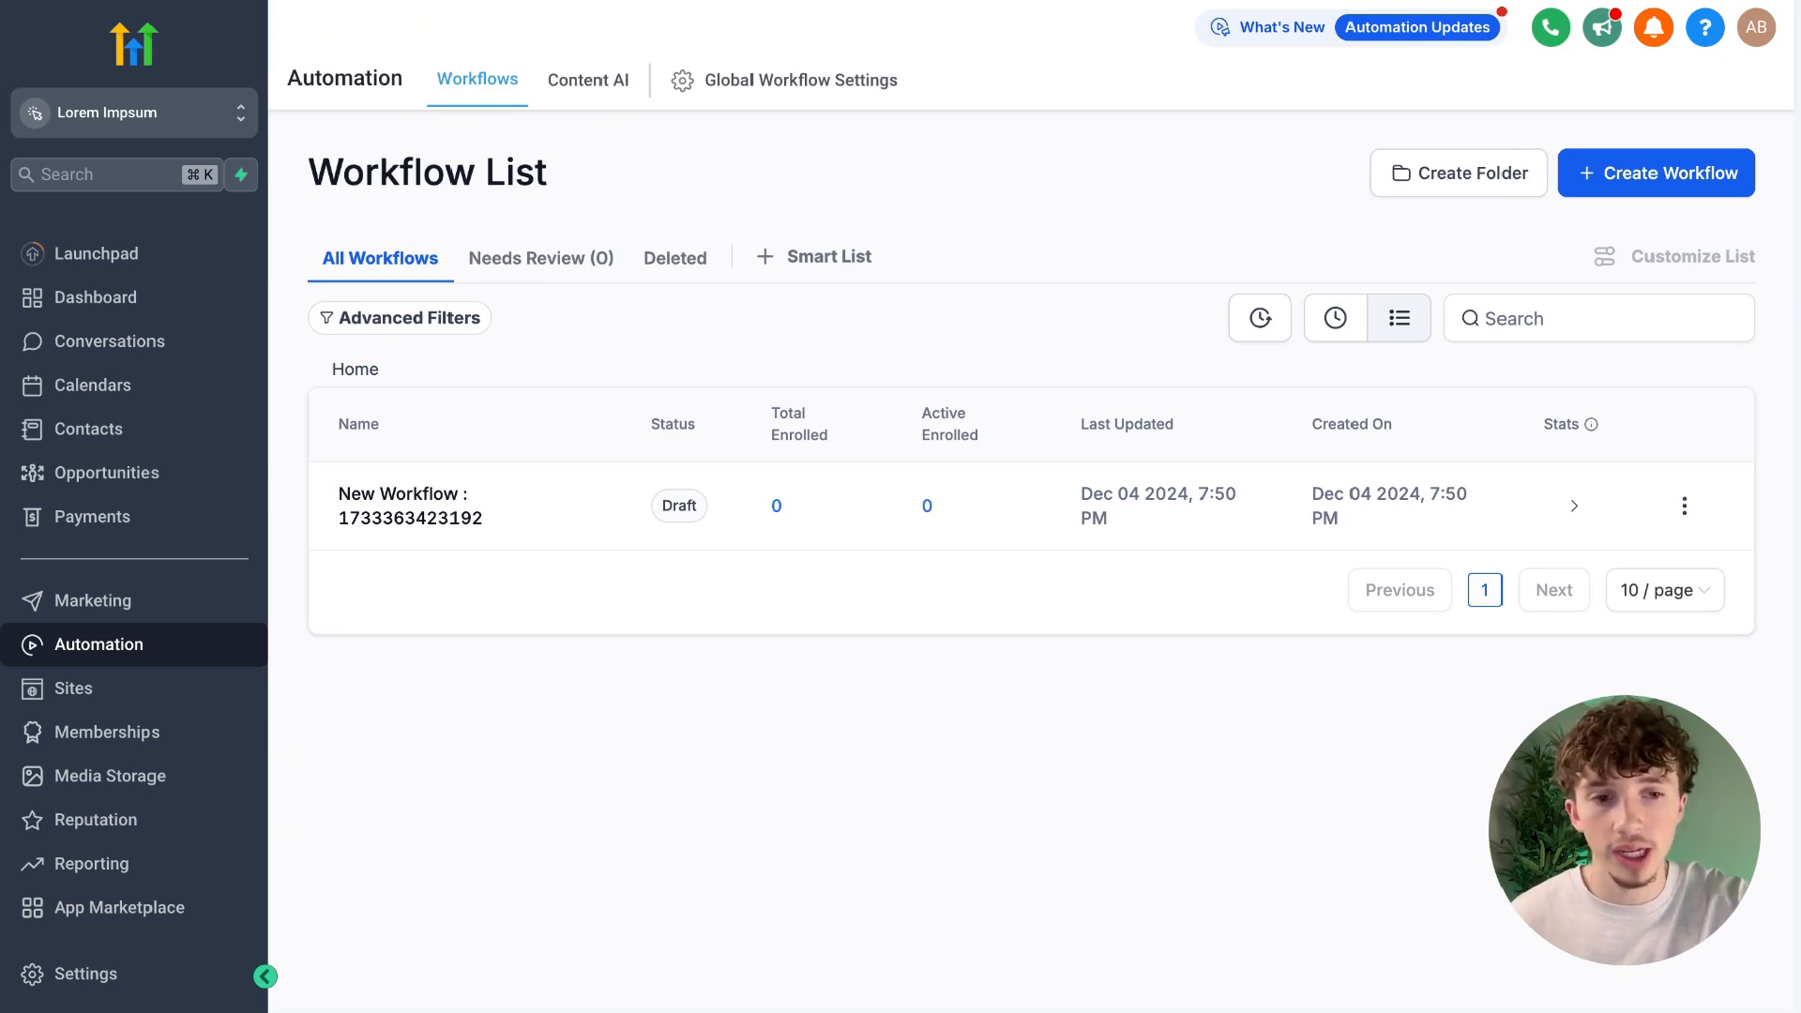
Create a workflow from scratch with the Facebook Lead Form Submitted trigger, filtered to the page Peg City Junk Removals.
left_click(1679, 174)
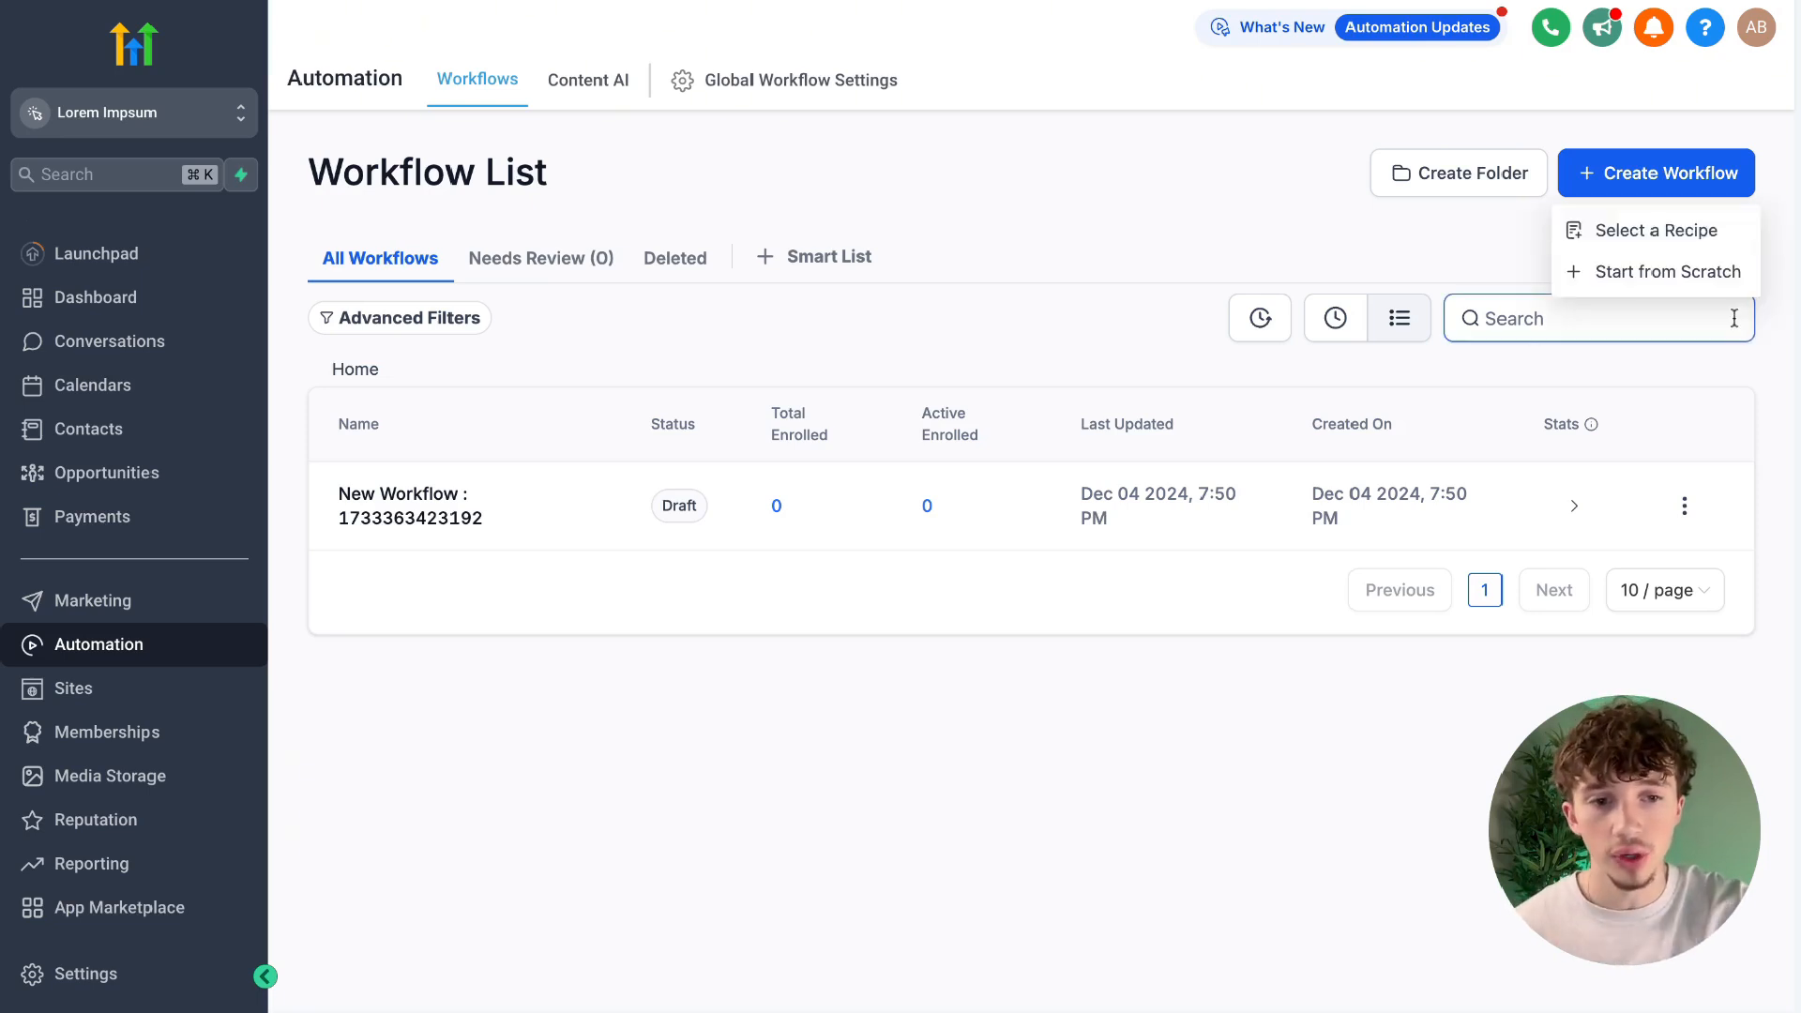
left_click(1655, 274)
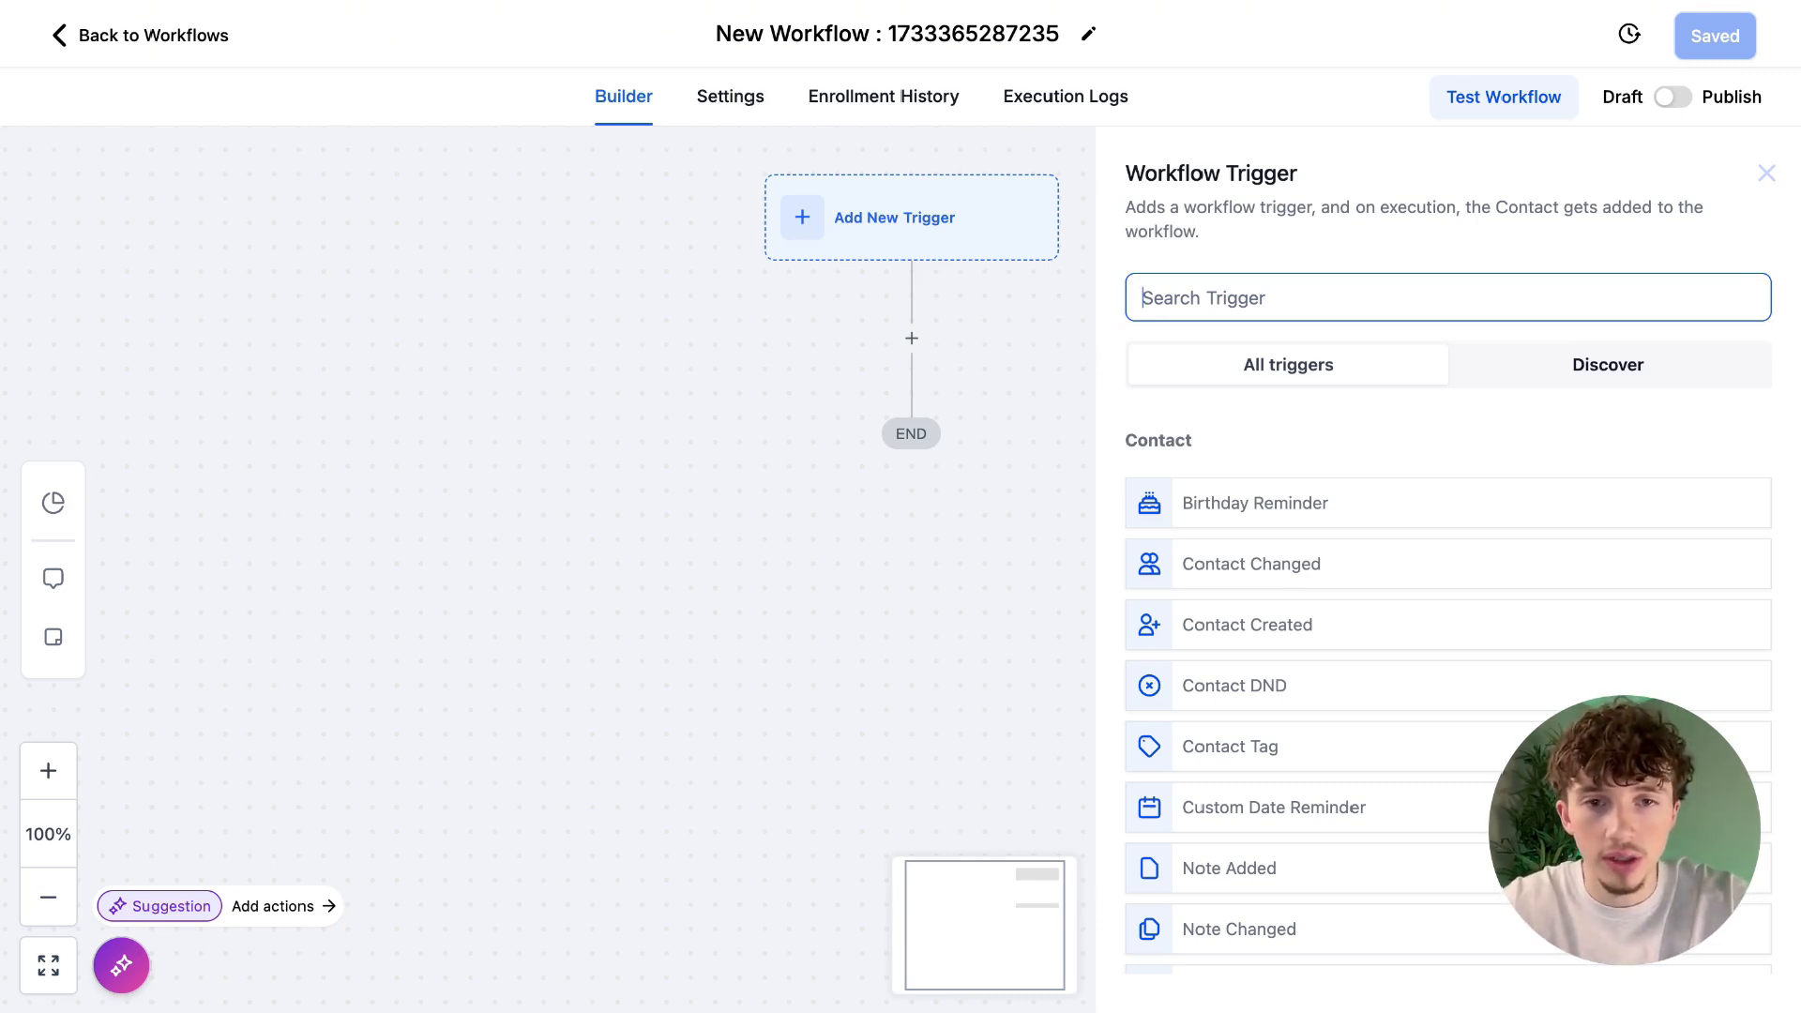
type("faceb")
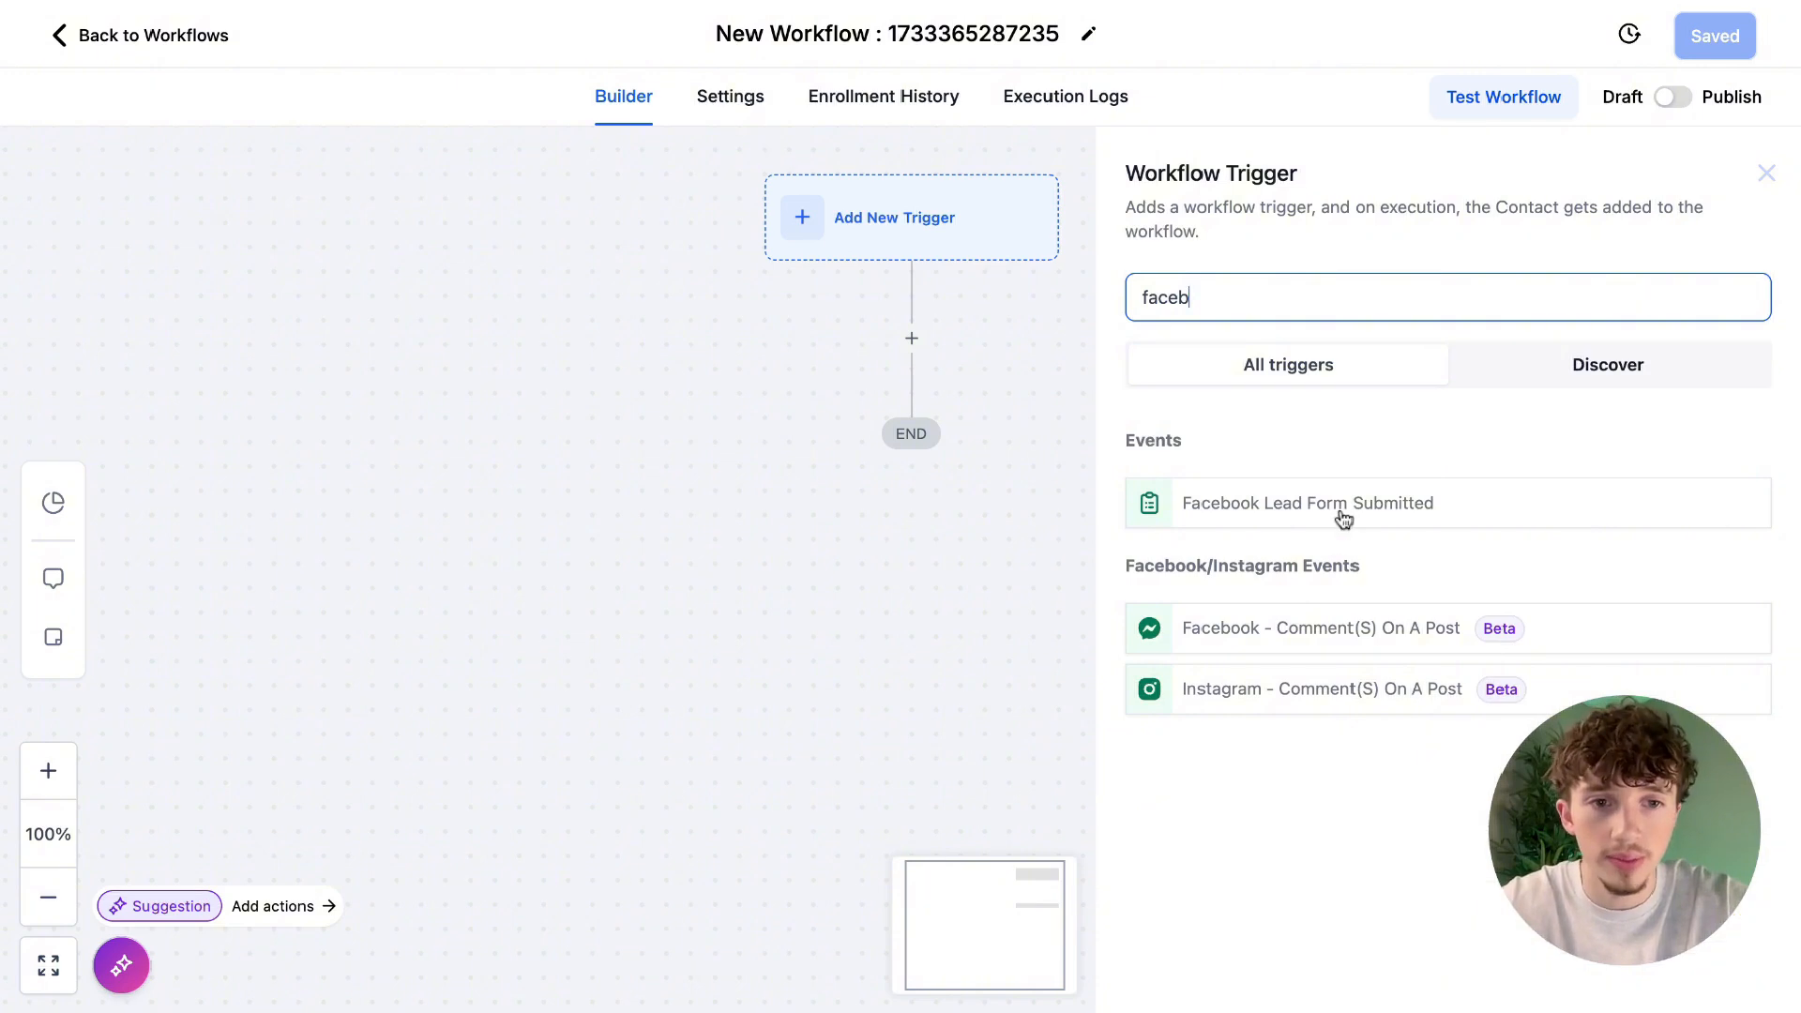
left_click(1332, 517)
left_click(1459, 557)
left_click(1372, 670)
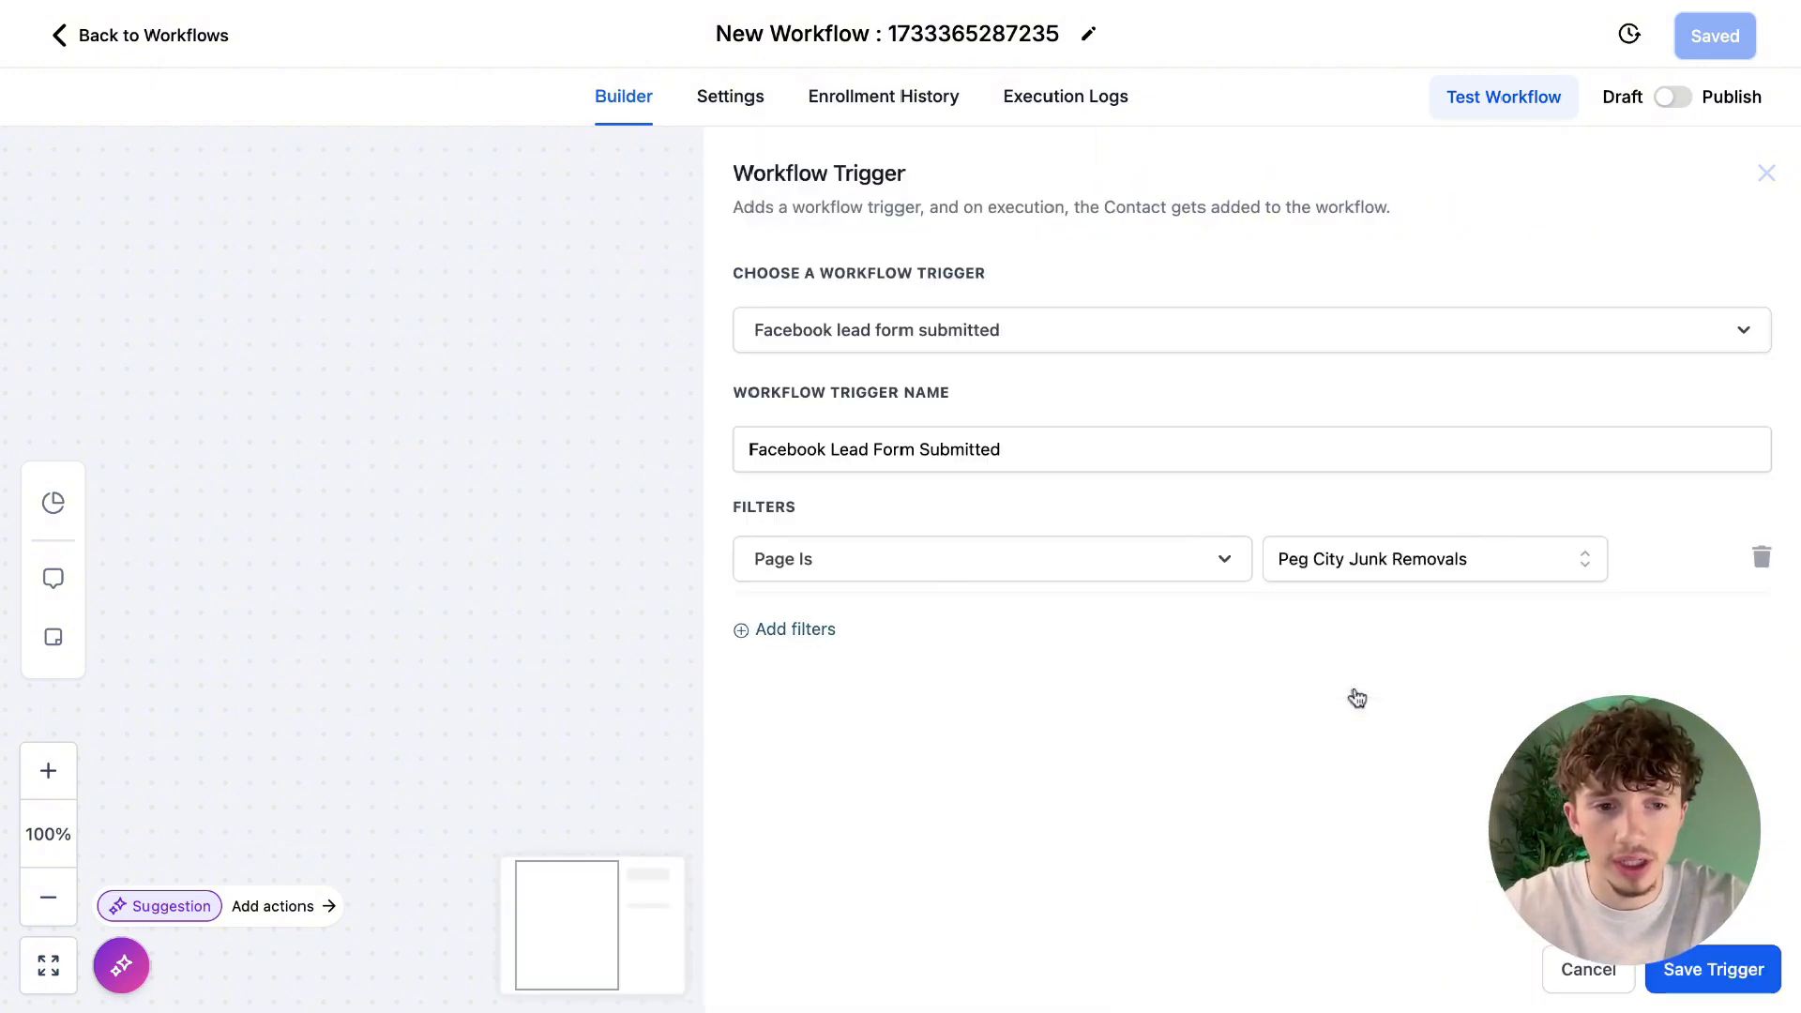
left_click(1713, 969)
Add an Internal Notification action below the Facebook lead form trigger and set its type to Notification.
scroll(1123, 409, "up", 1)
scroll(1124, 410, "down", 1)
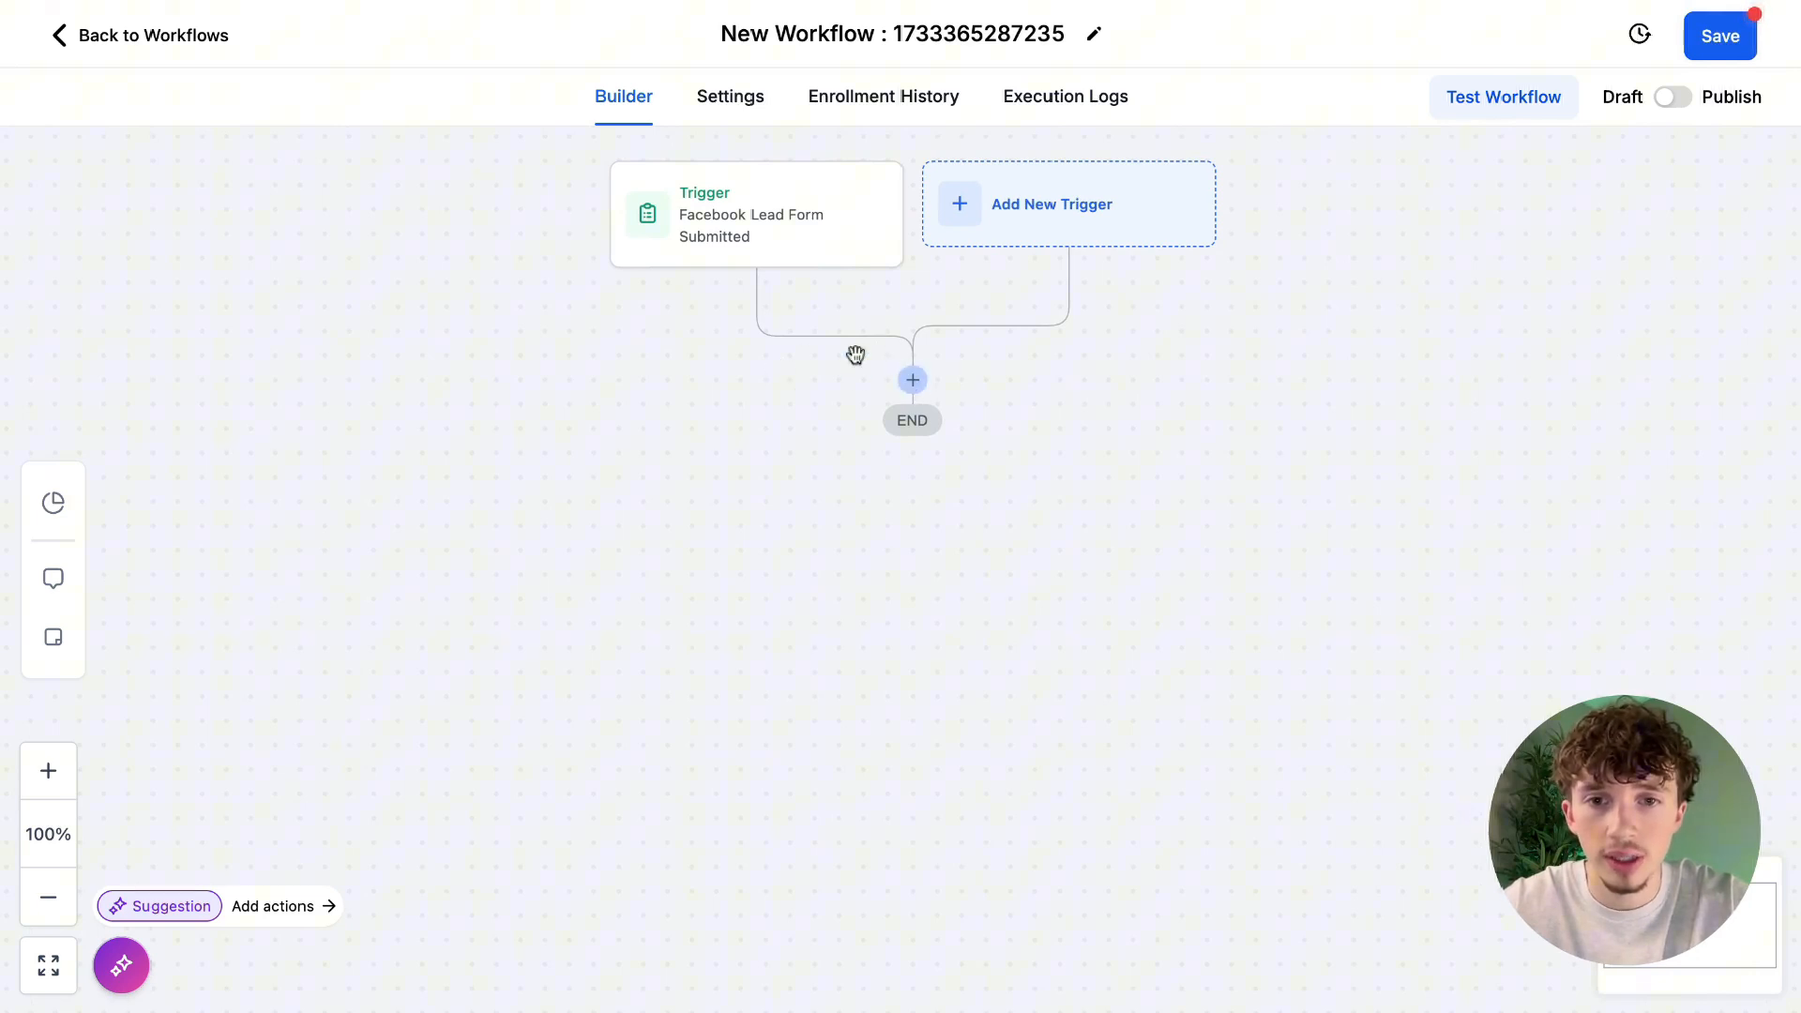
left_click(913, 383)
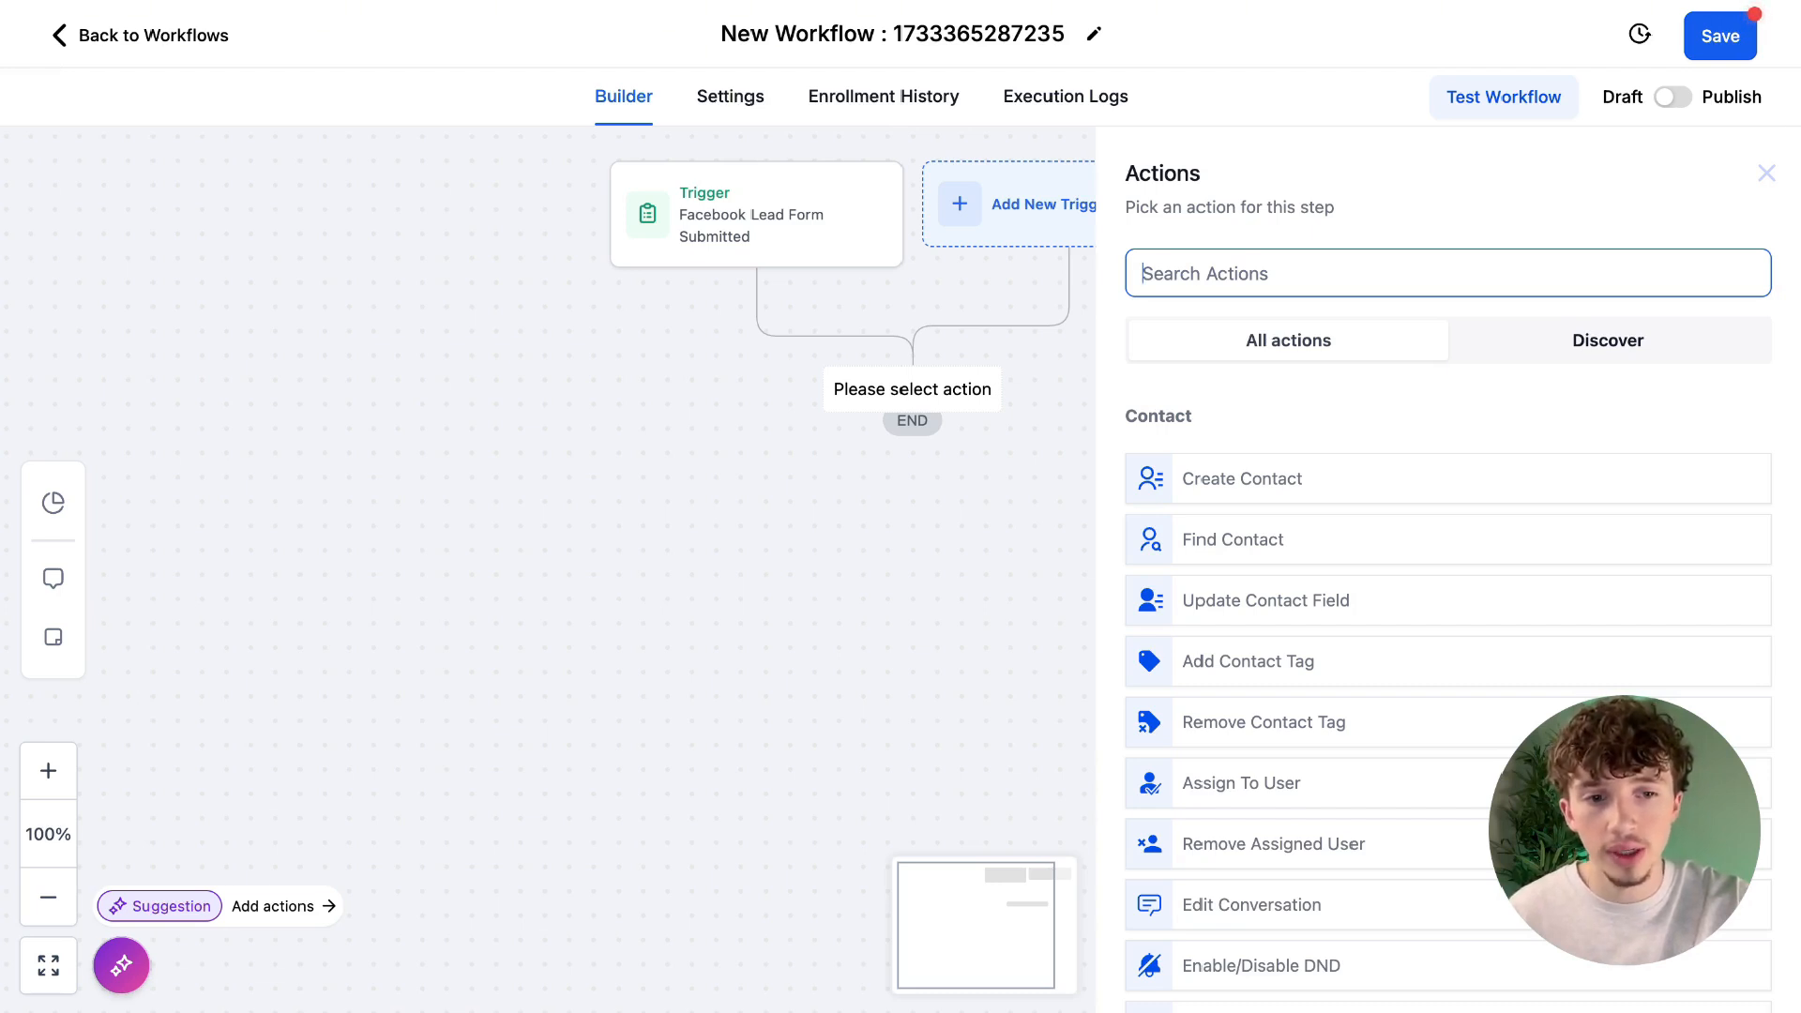
type("inter")
left_click(1349, 476)
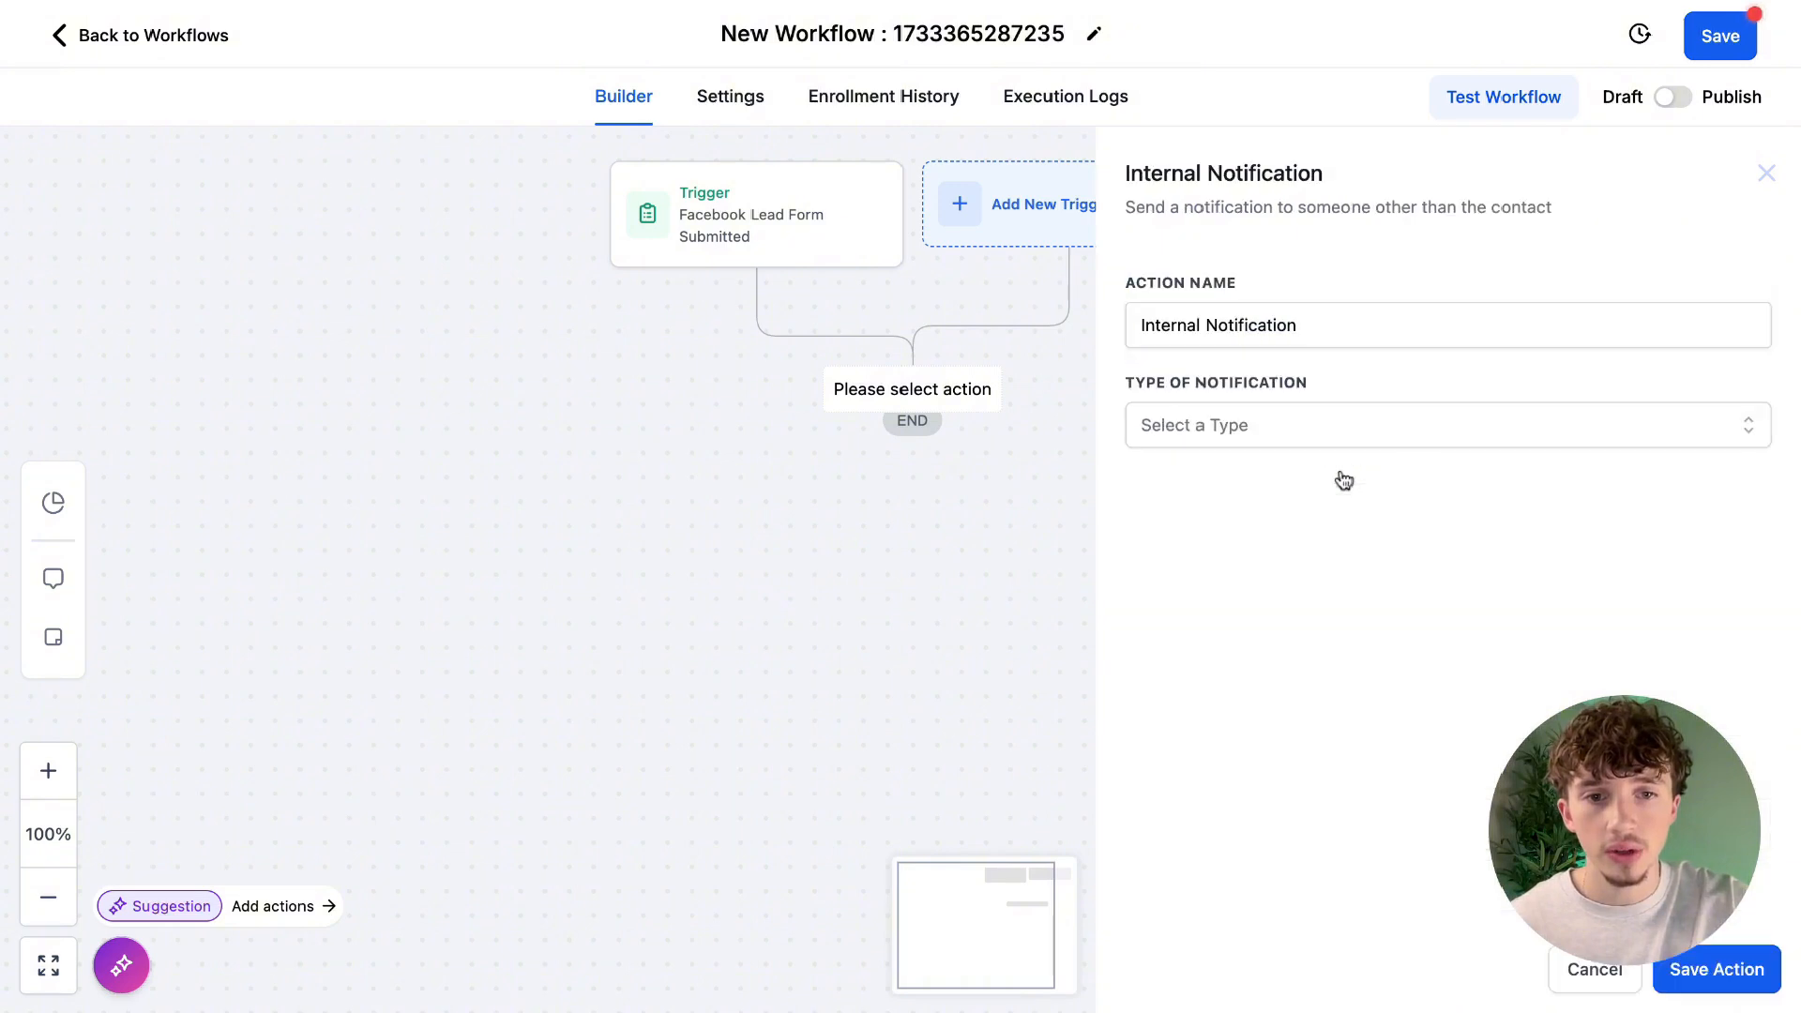
left_click(1239, 441)
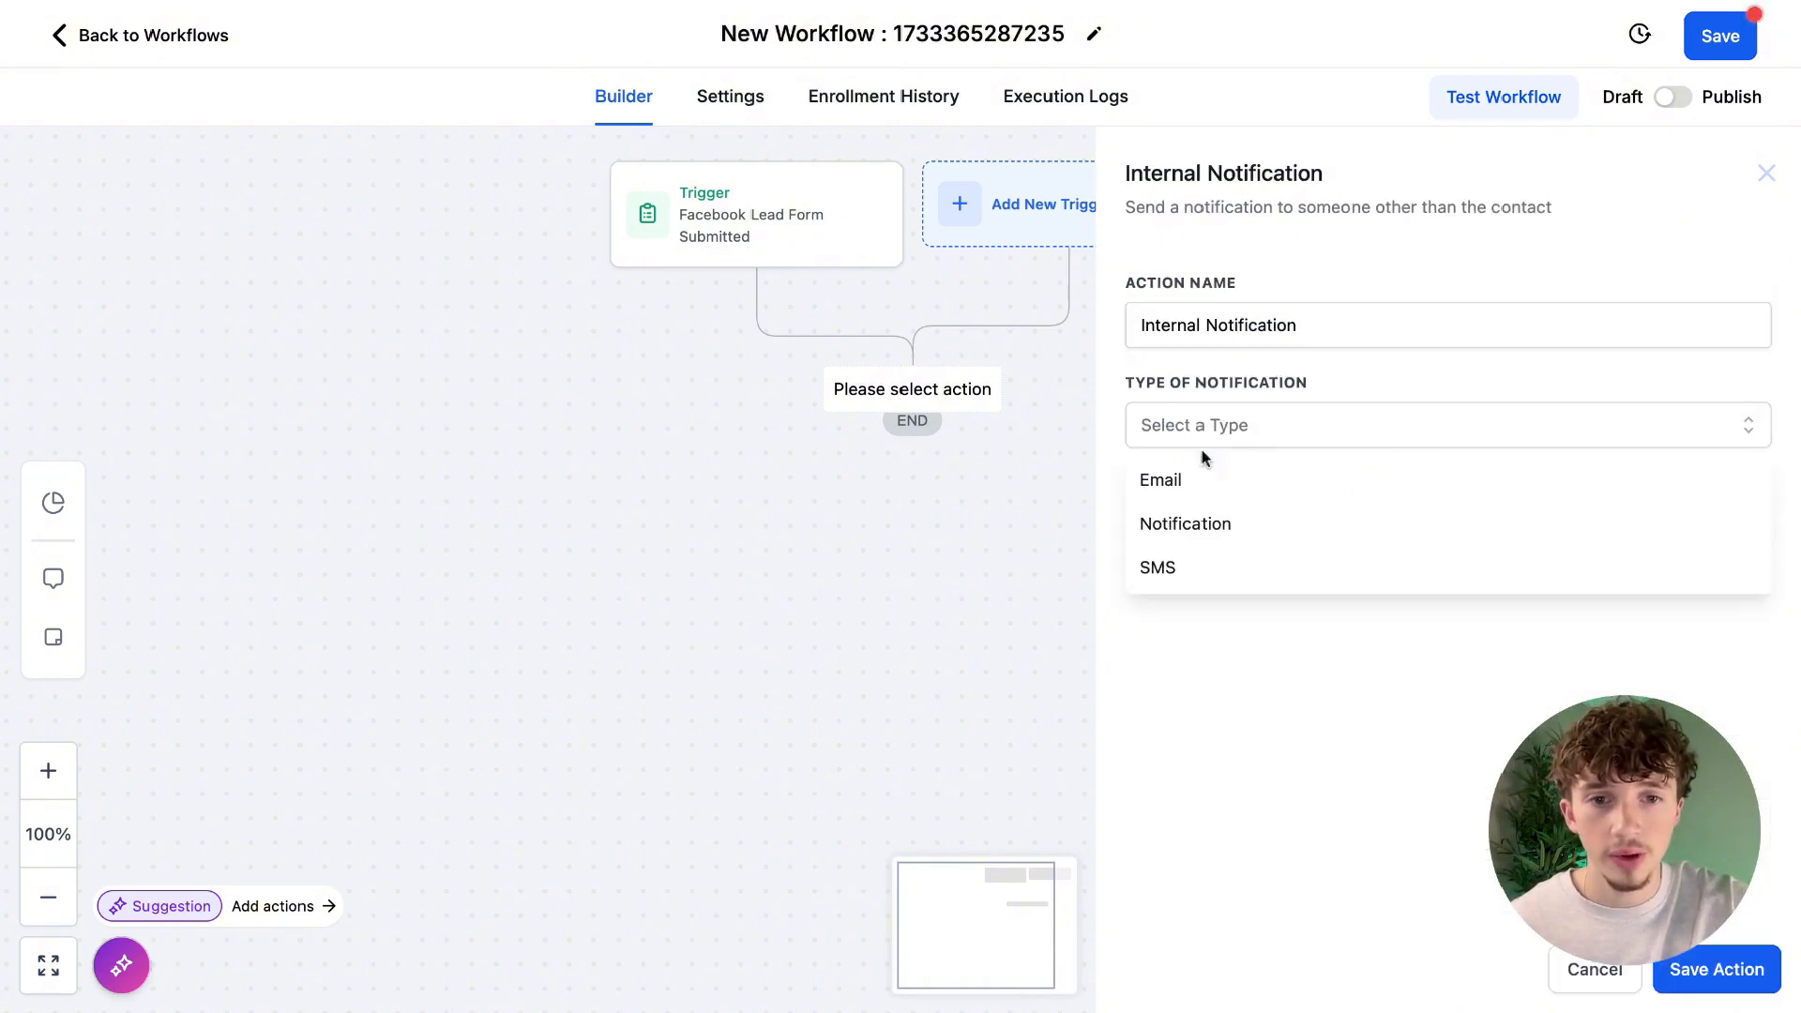
left_click(1174, 526)
Set the internal notification's title to "New Lead" and its message to "new lead".
left_click(1246, 542)
type("New Lead")
scroll(1326, 772, "down", 3)
left_click(1312, 466)
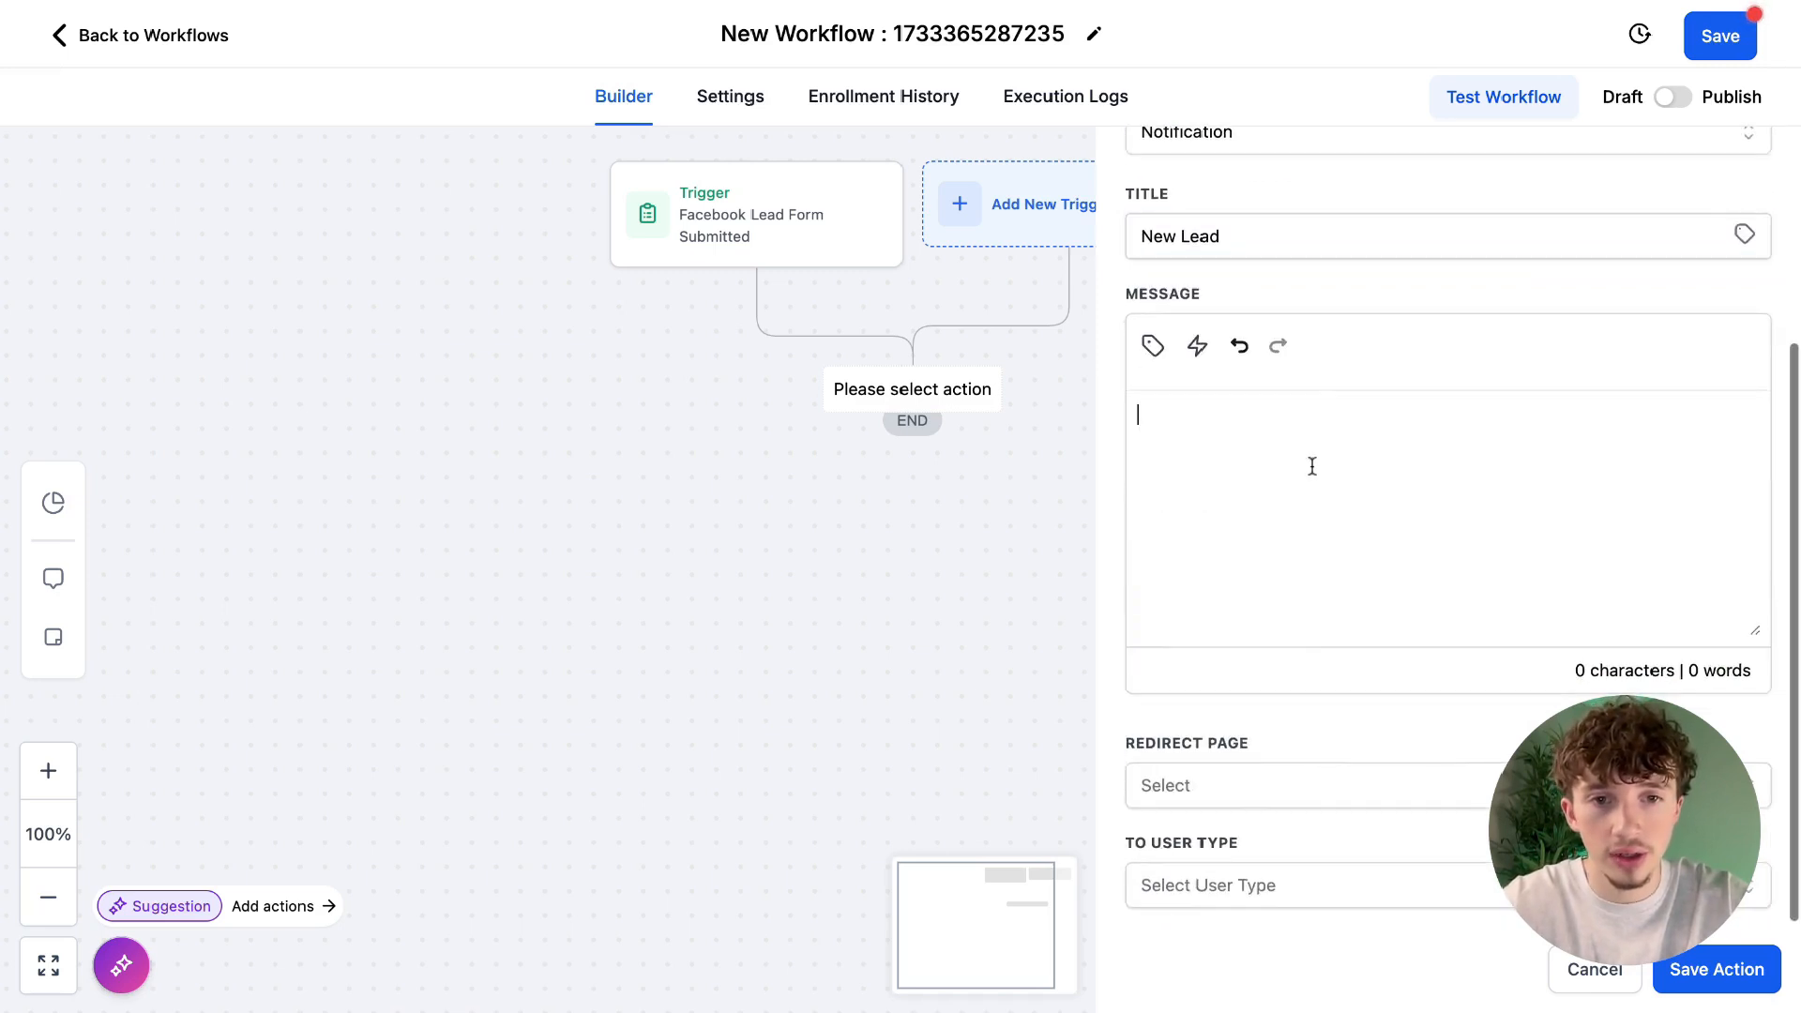
type("new lead")
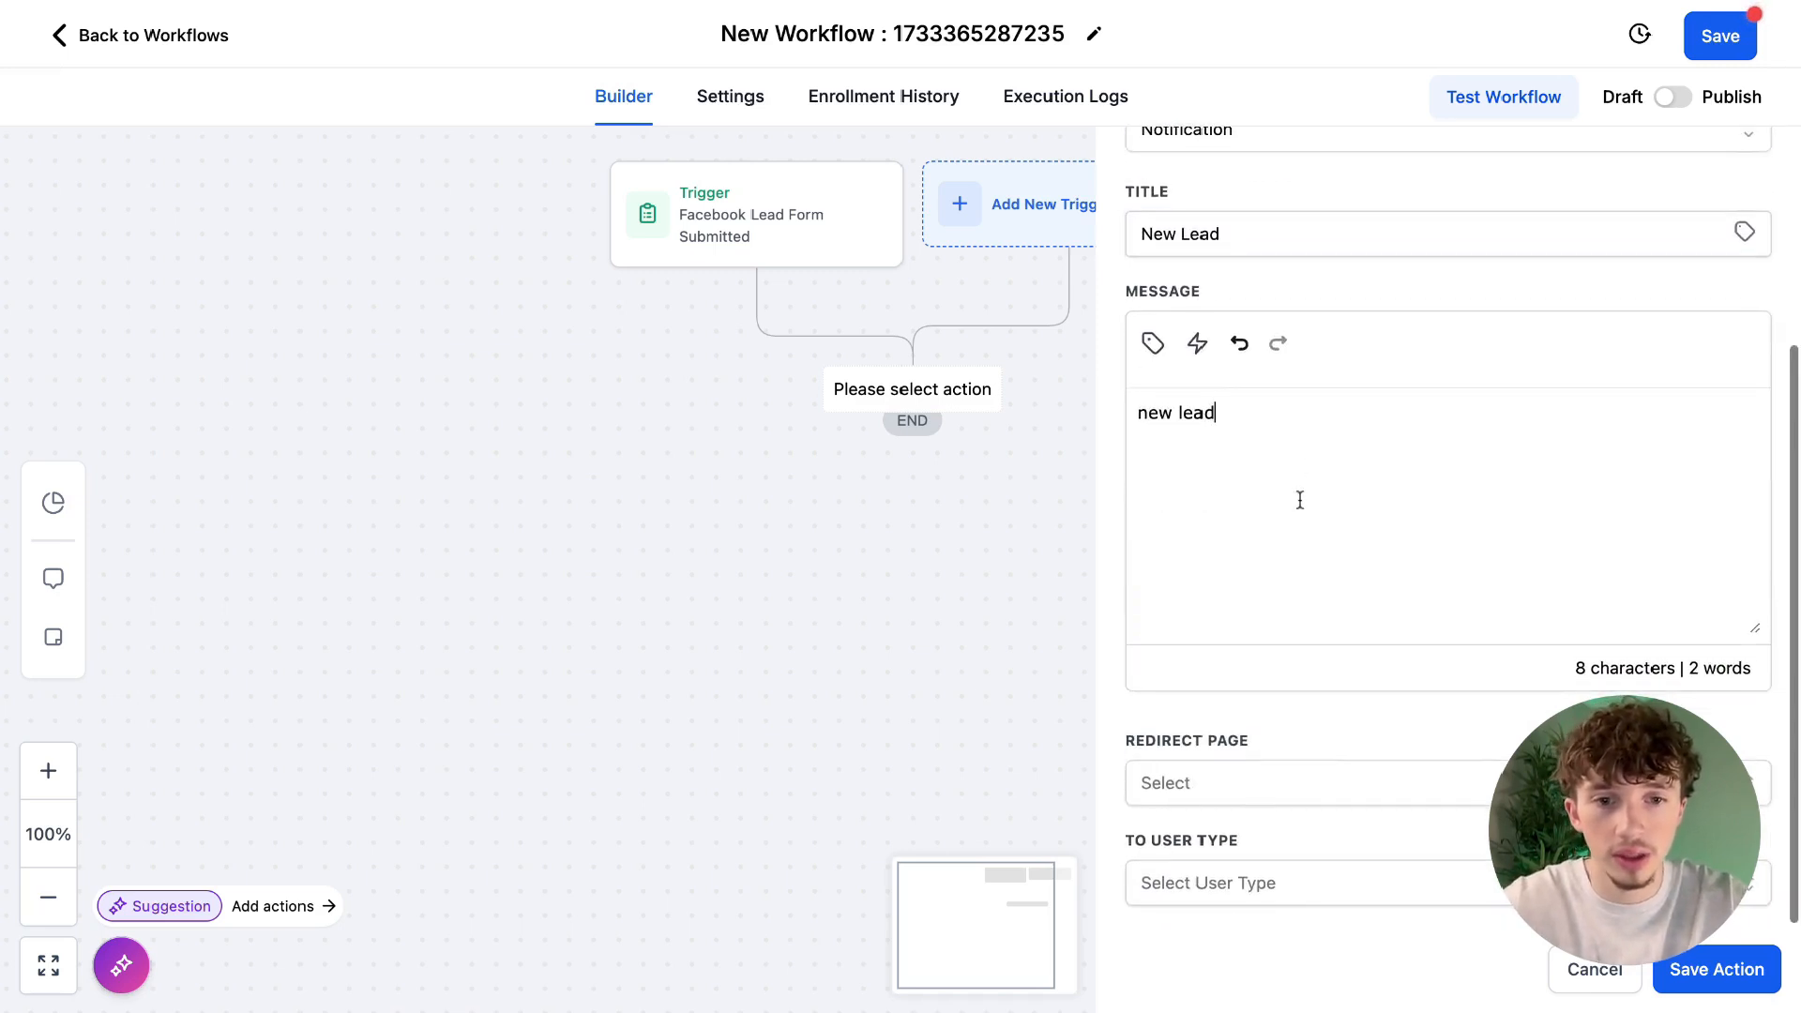
Set the notification's redirect page to Conversation, choose the recipient user type, and save the action.
left_click(1217, 797)
left_click(1217, 880)
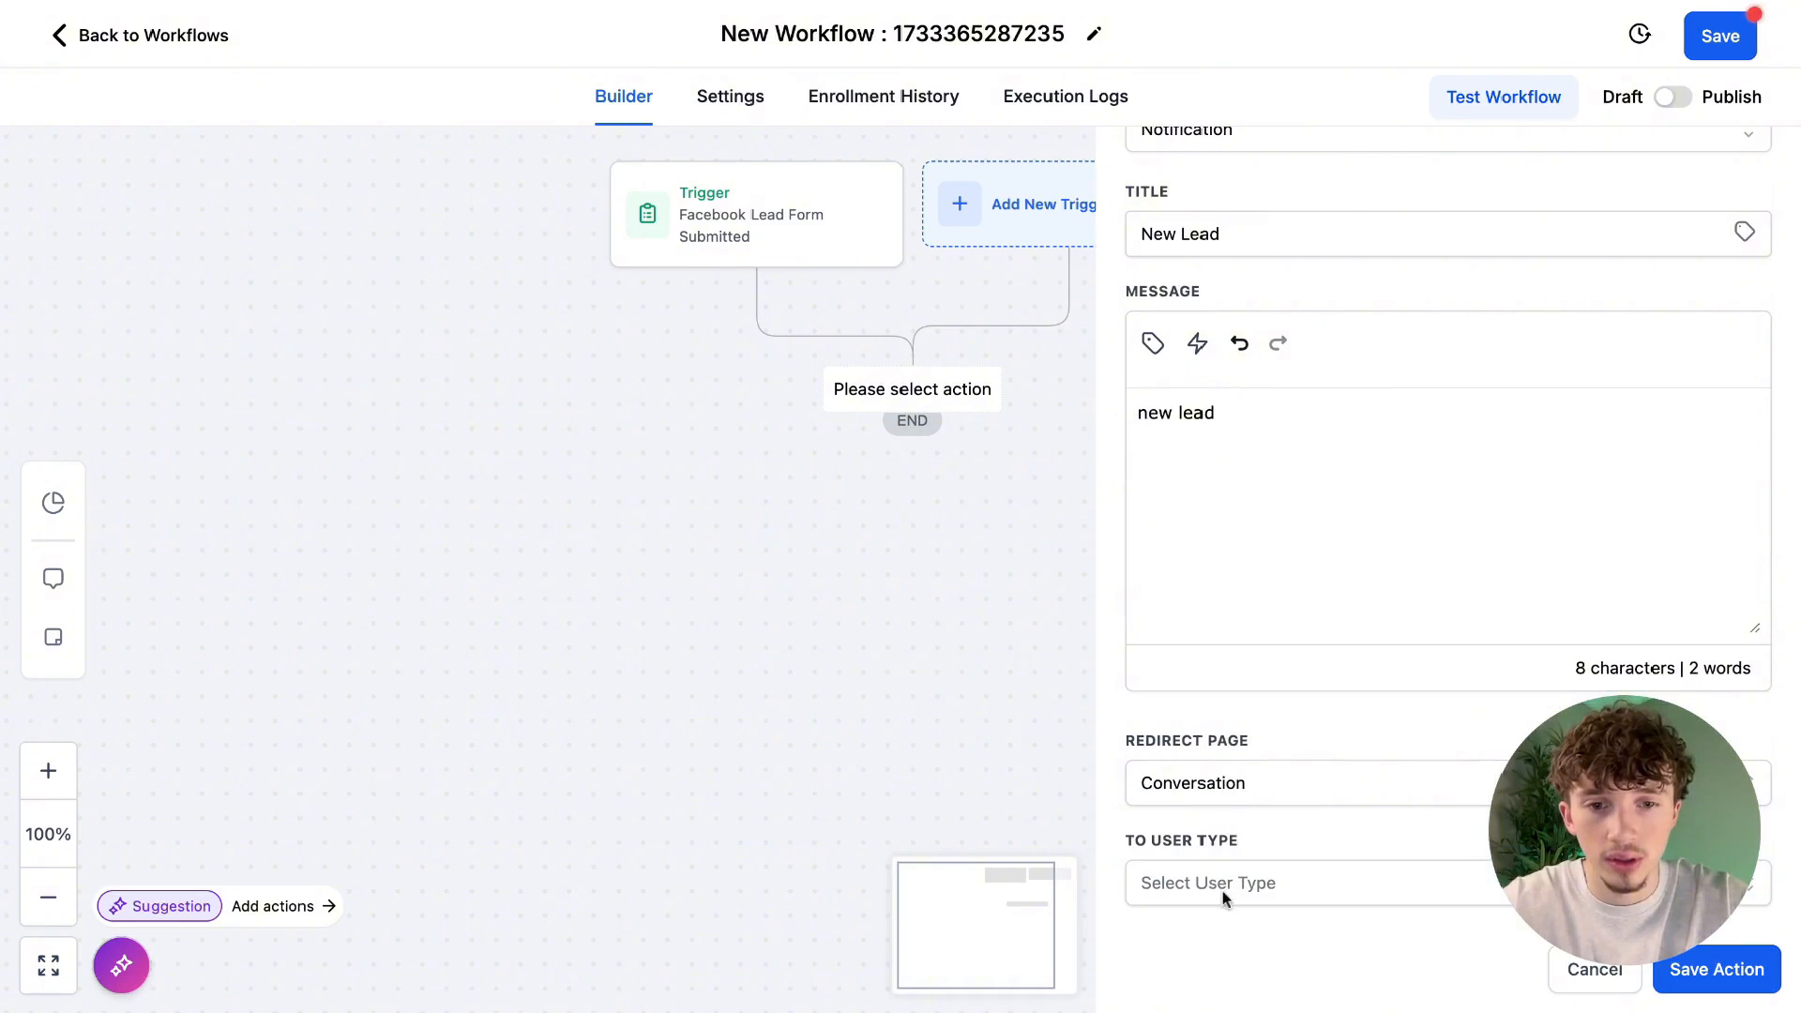
left_click(1238, 883)
left_click(1247, 808)
left_click(1717, 968)
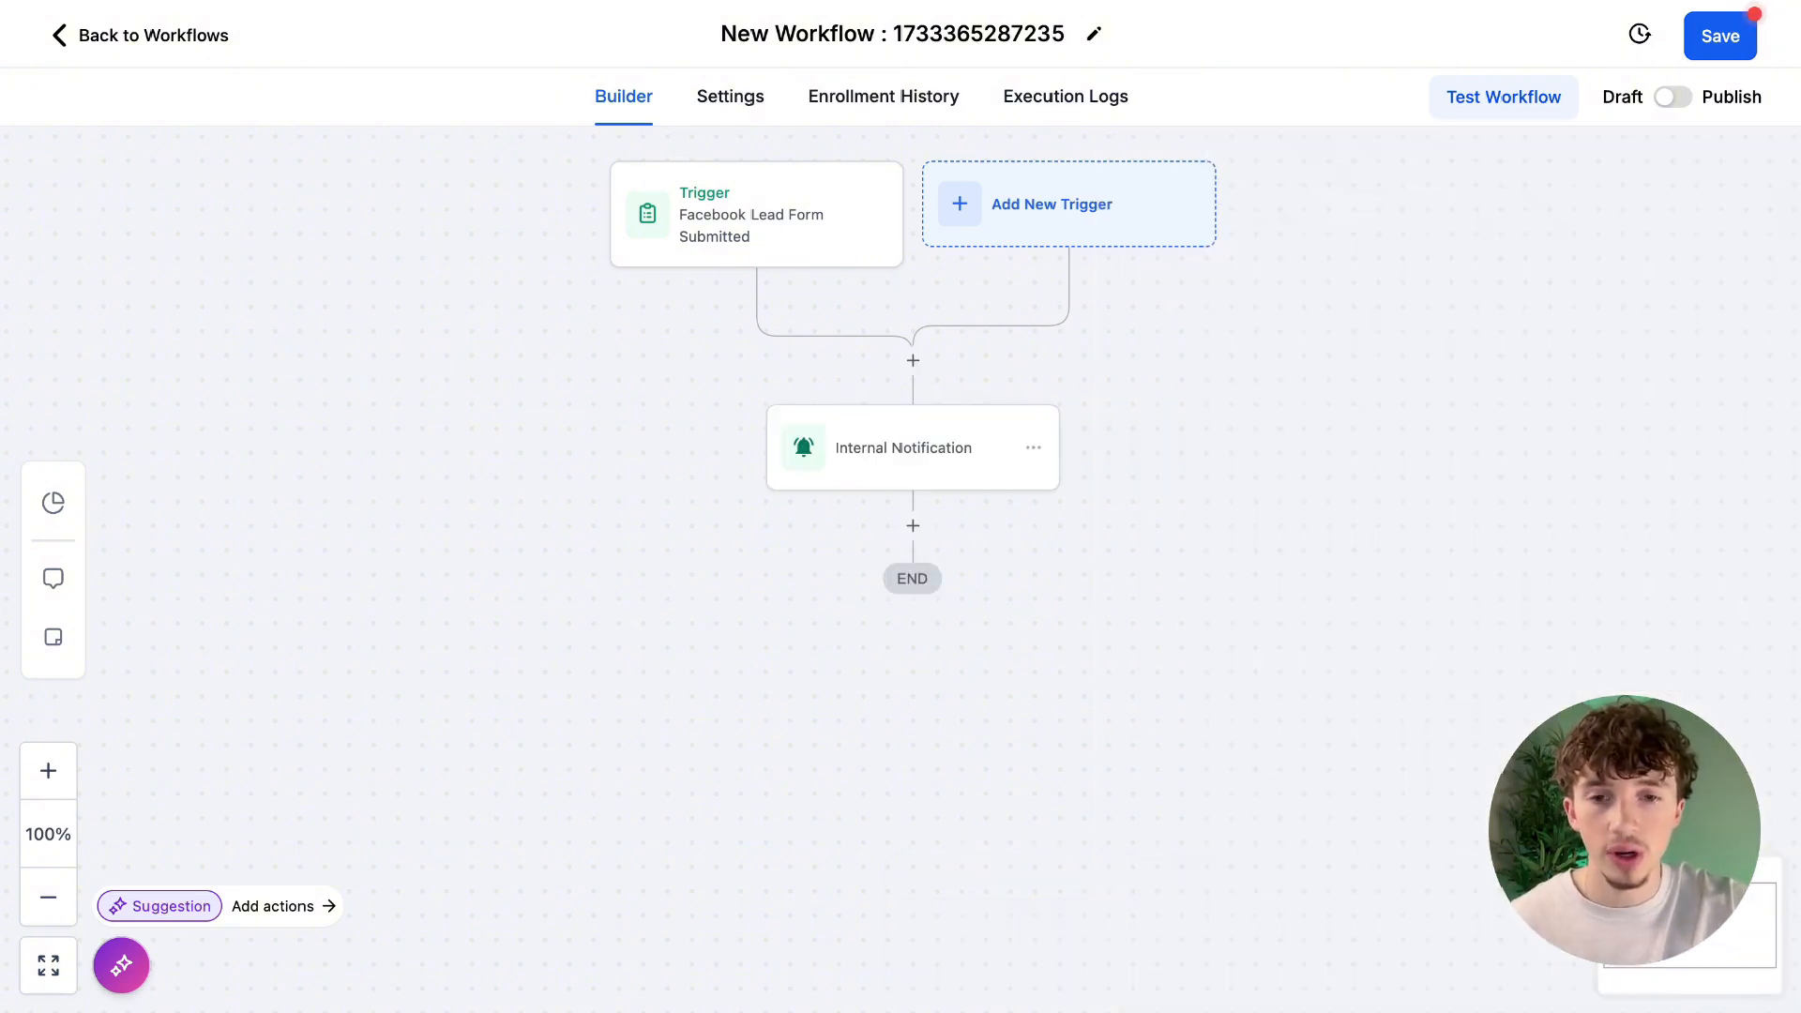
Add a Create/Update Opportunity action after the internal notification, using the Leads pipeline and the New Lead stage.
left_click(912, 525)
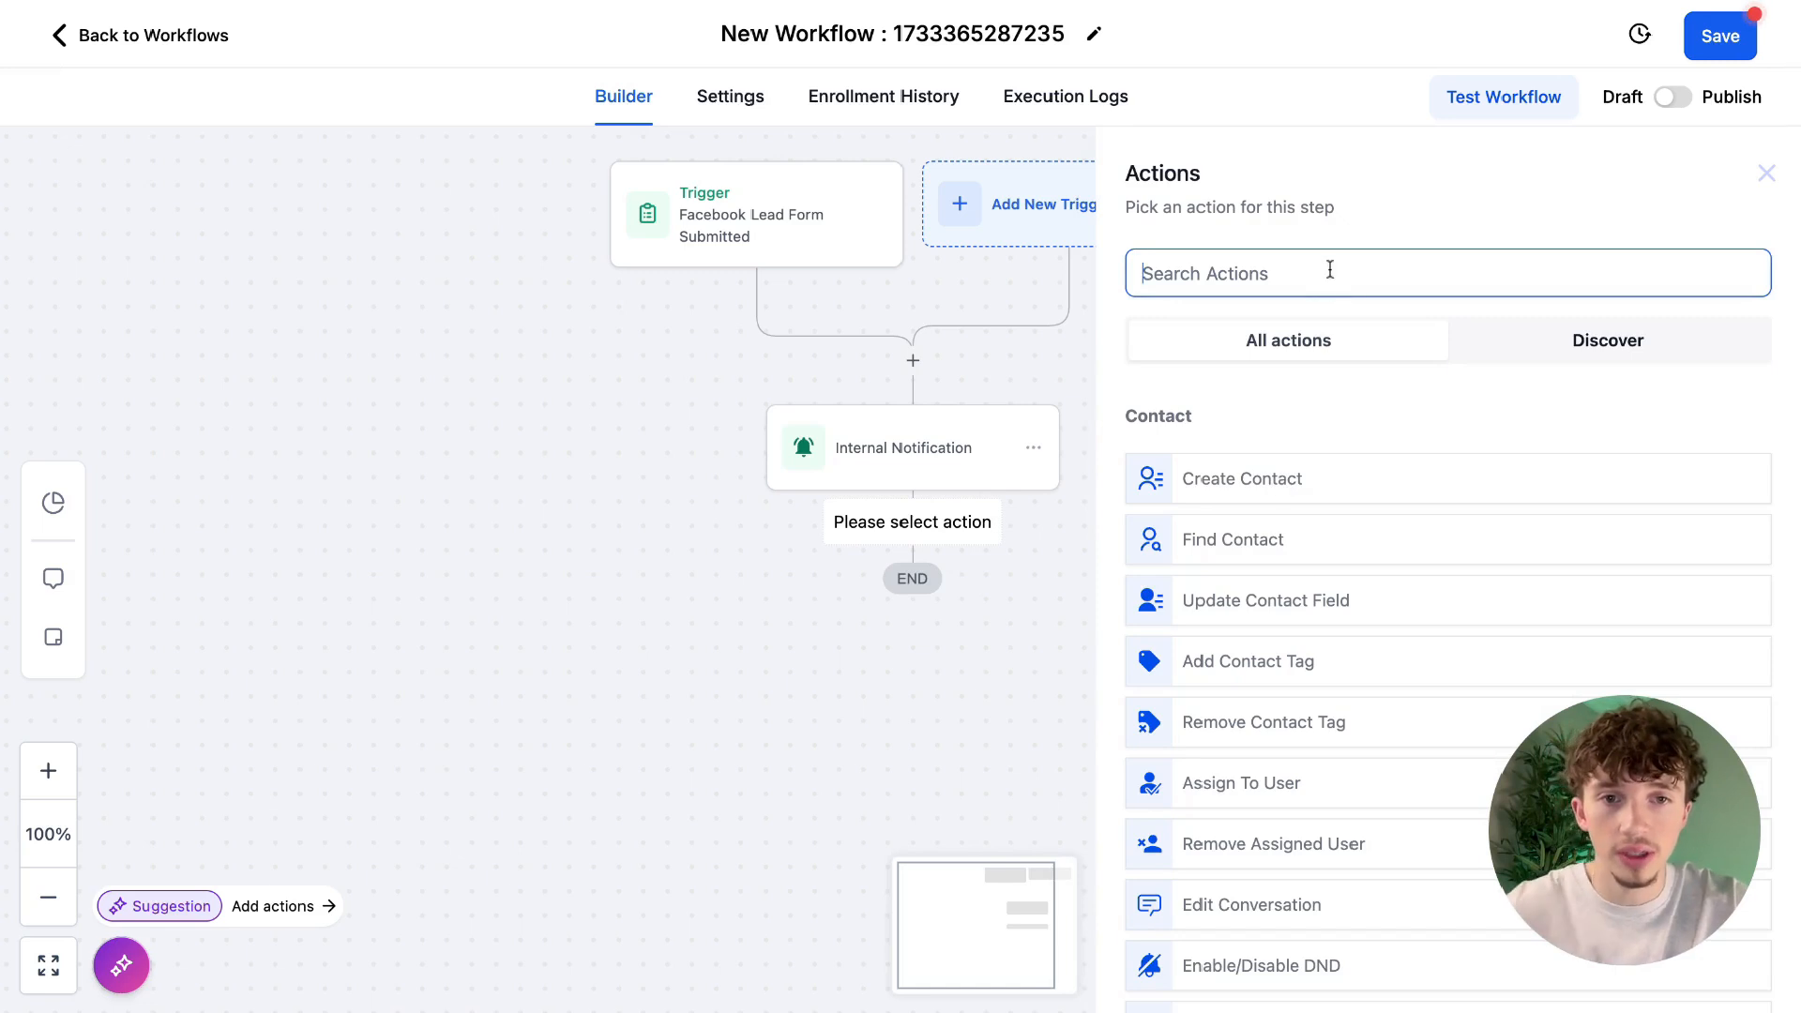
type("create")
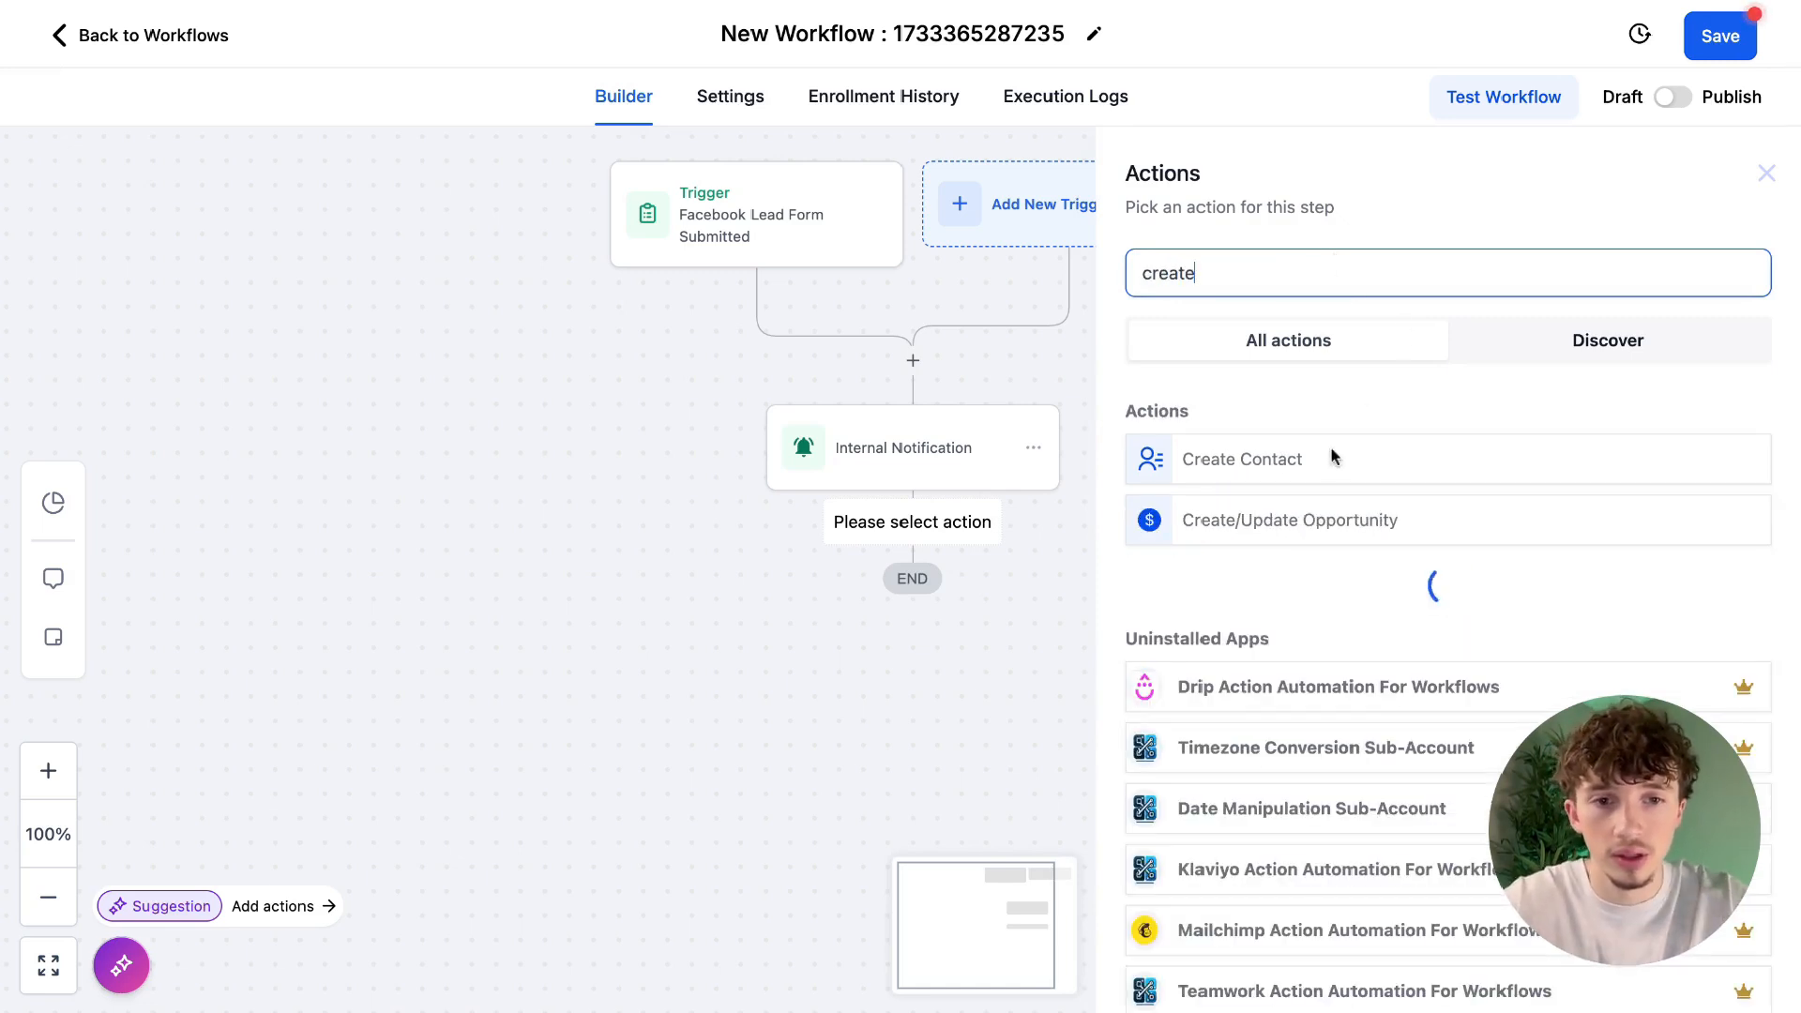
left_click(1392, 519)
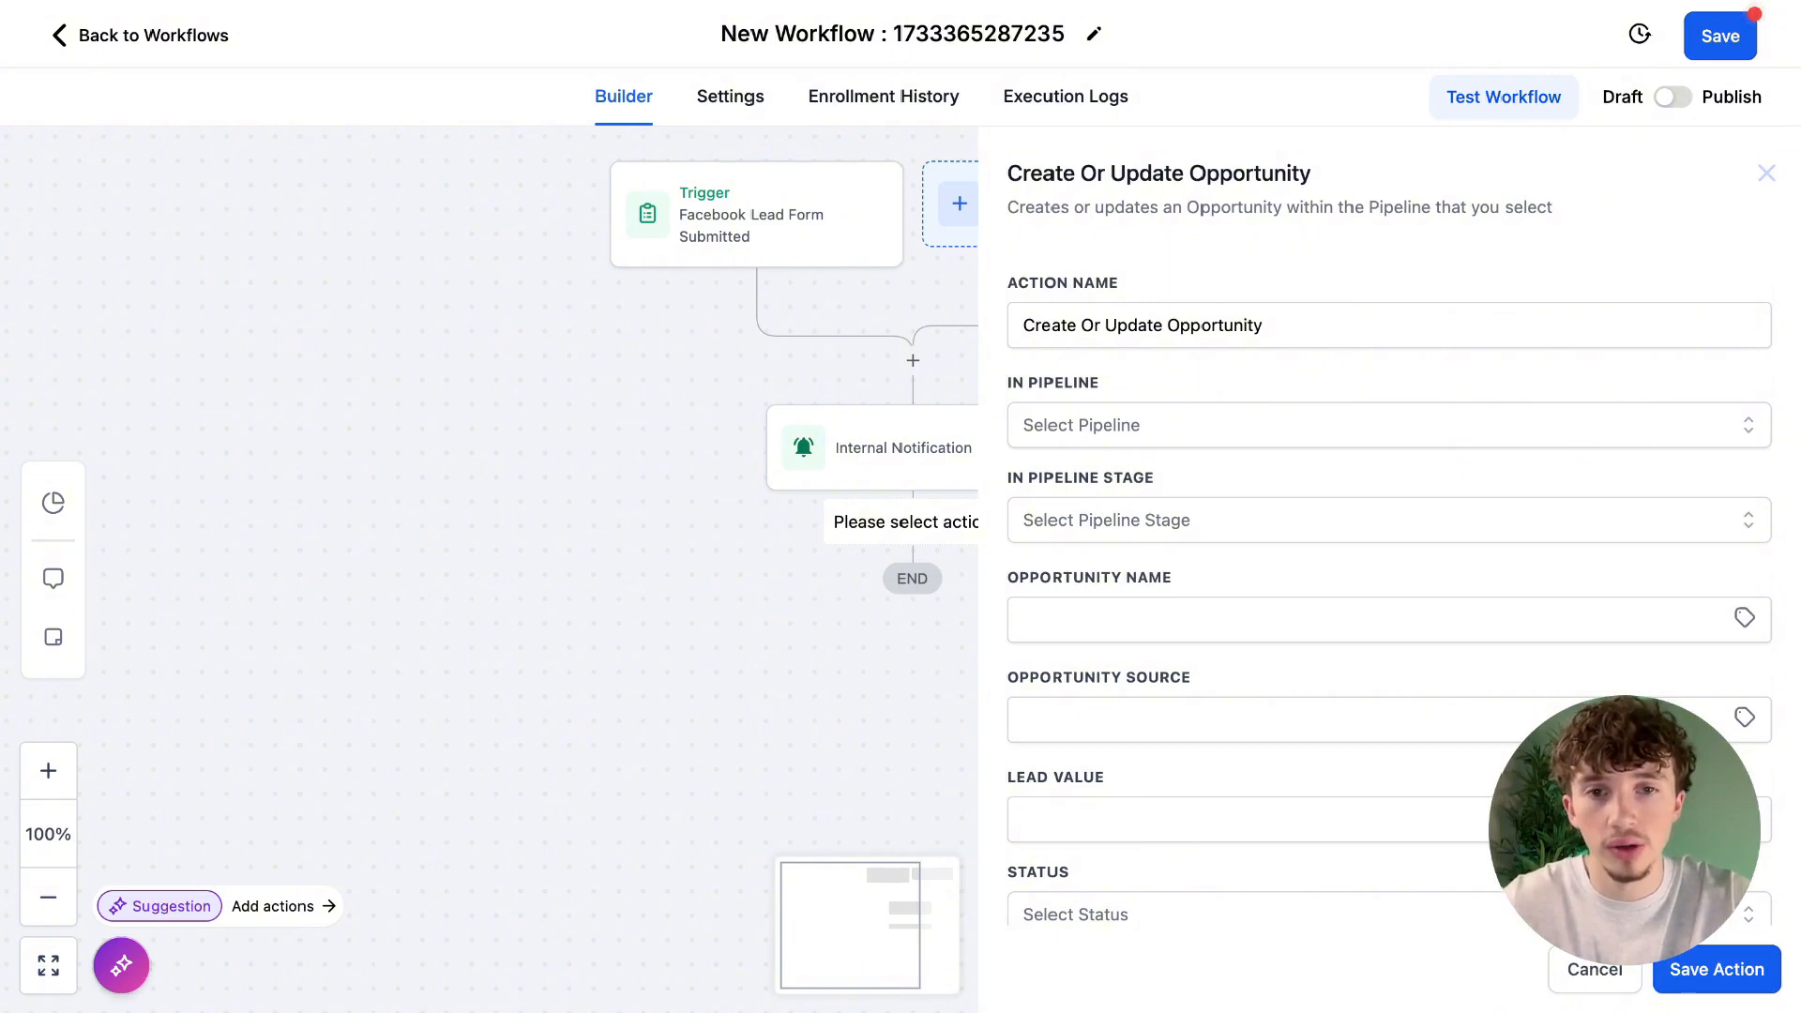
left_click(1150, 425)
left_click(1177, 532)
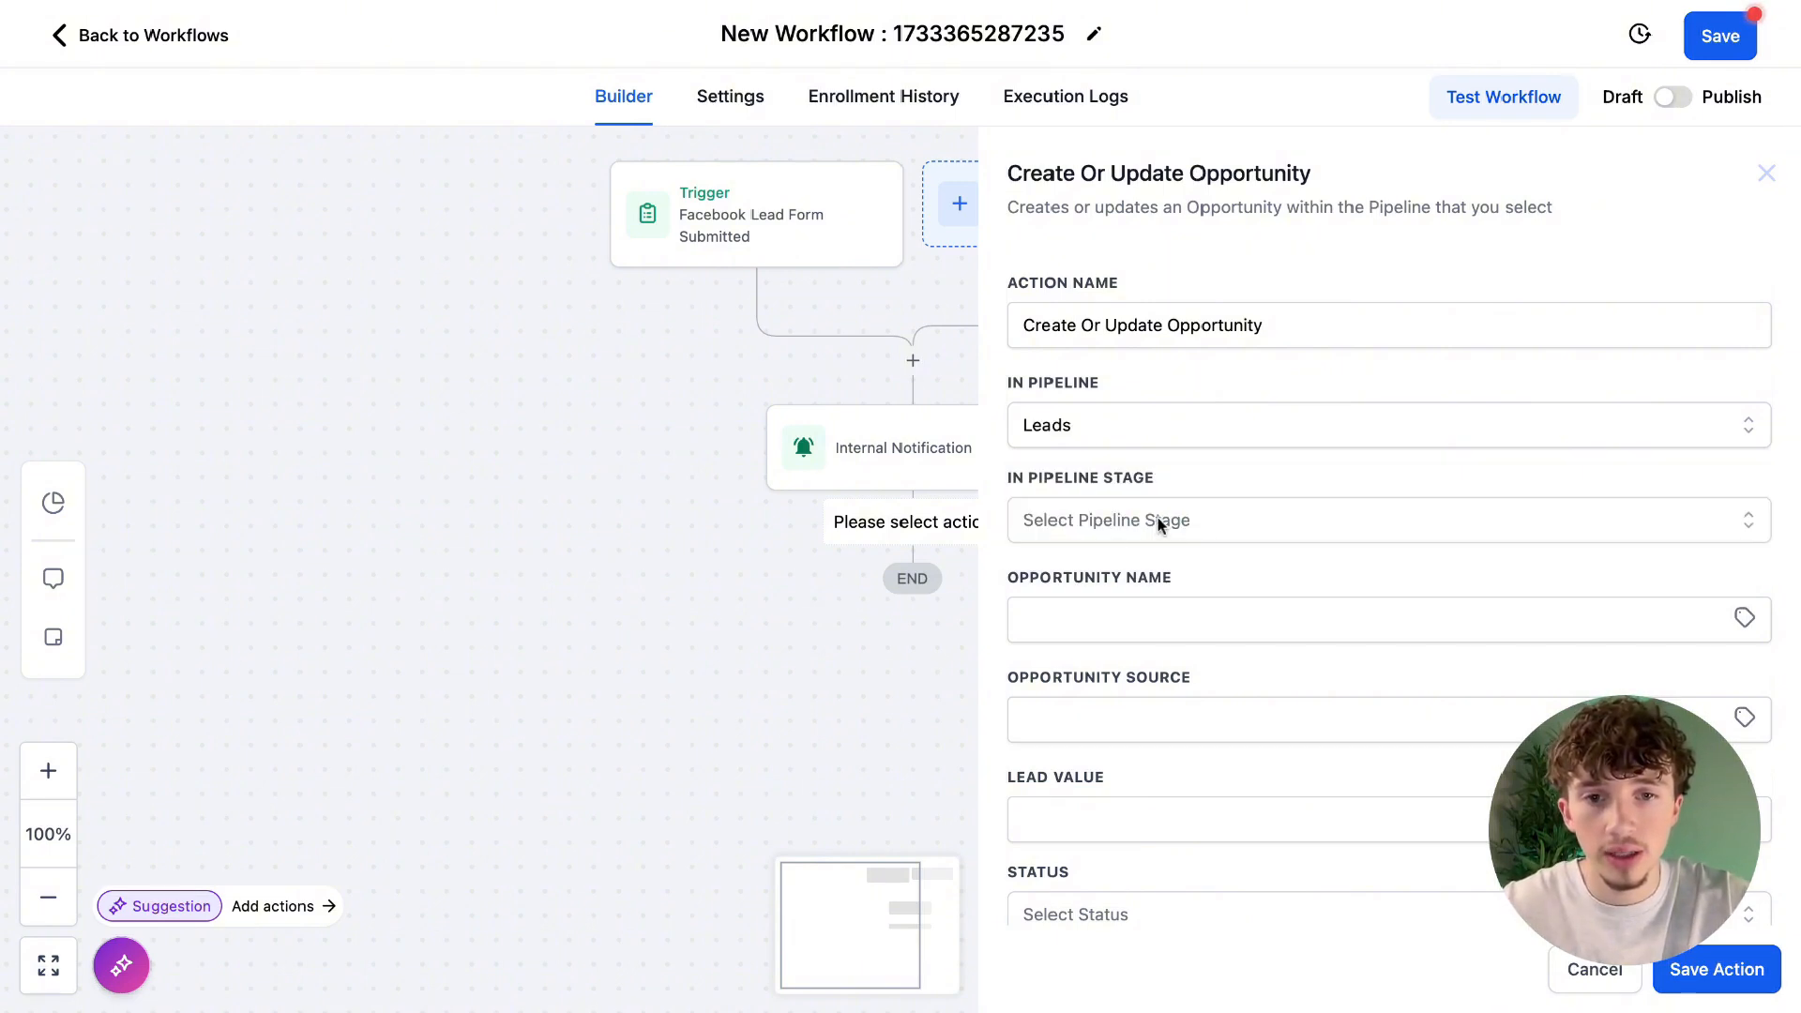
left_click(1157, 519)
left_click(1151, 636)
Name the opportunity with the contact's Full Name variable, set its status to open, and save the action and the workflow.
left_click(1174, 624)
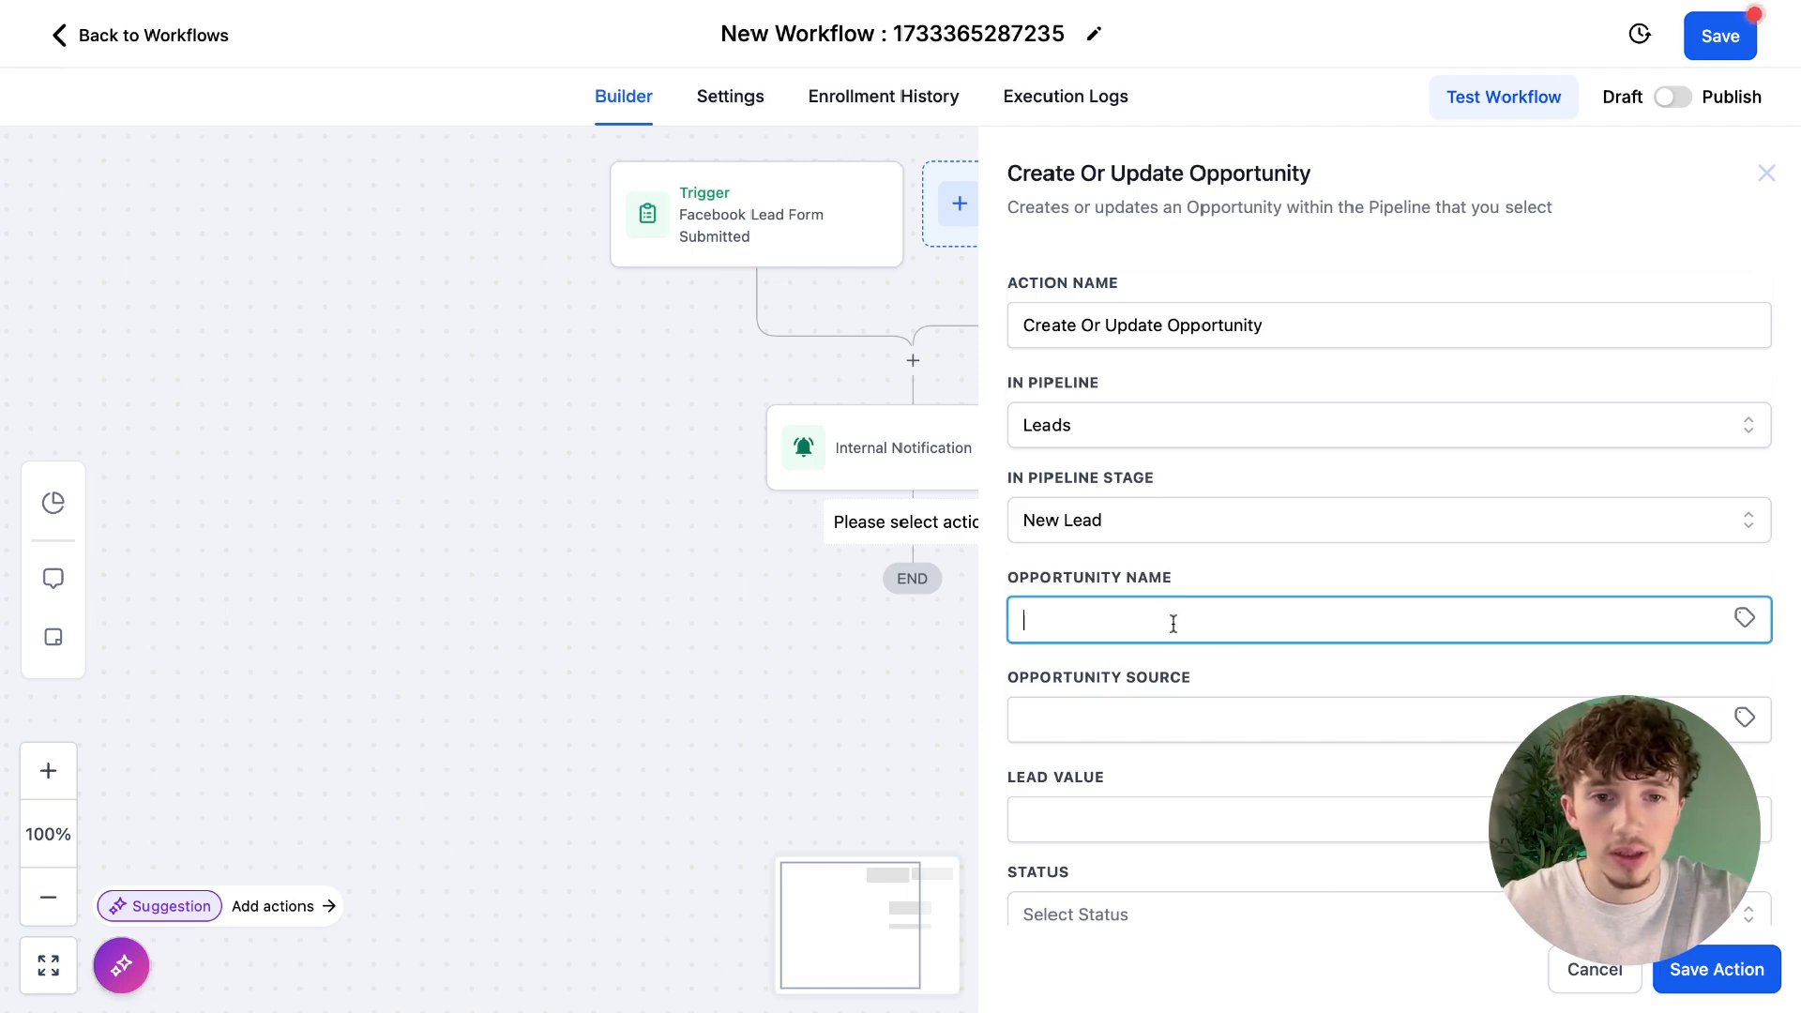
left_click(1744, 618)
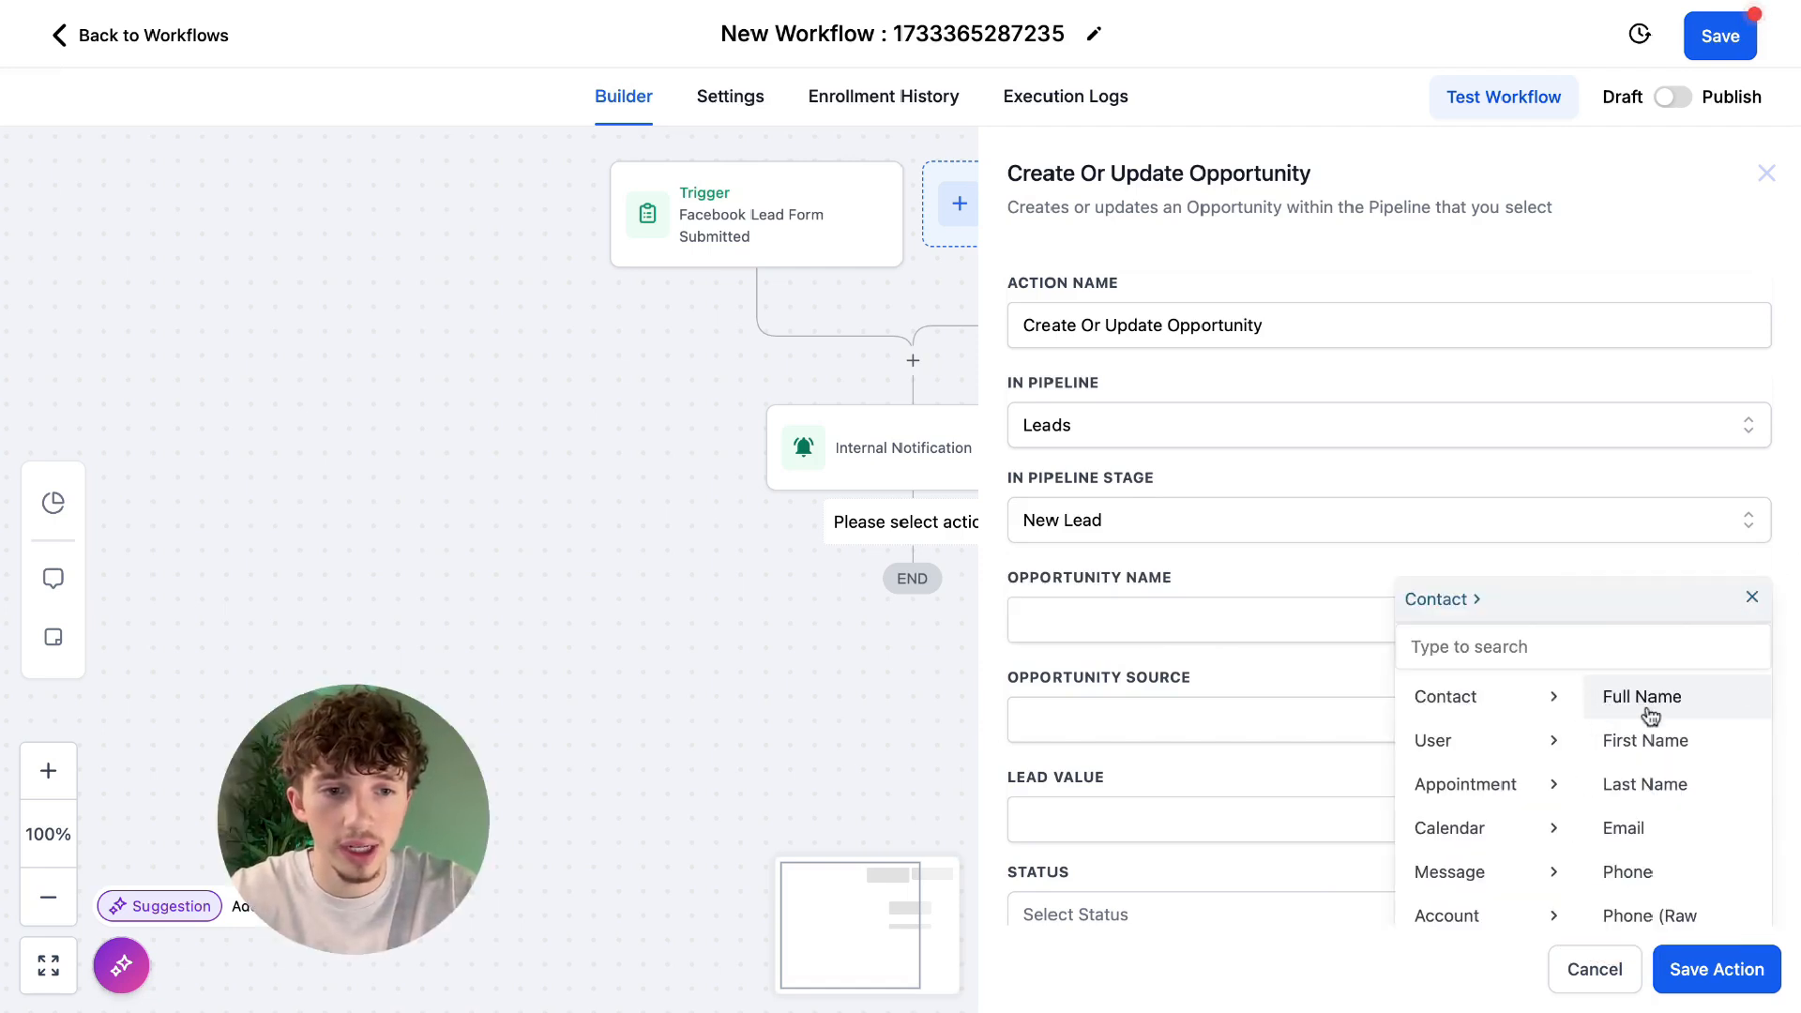
left_click(1643, 701)
left_click(1276, 915)
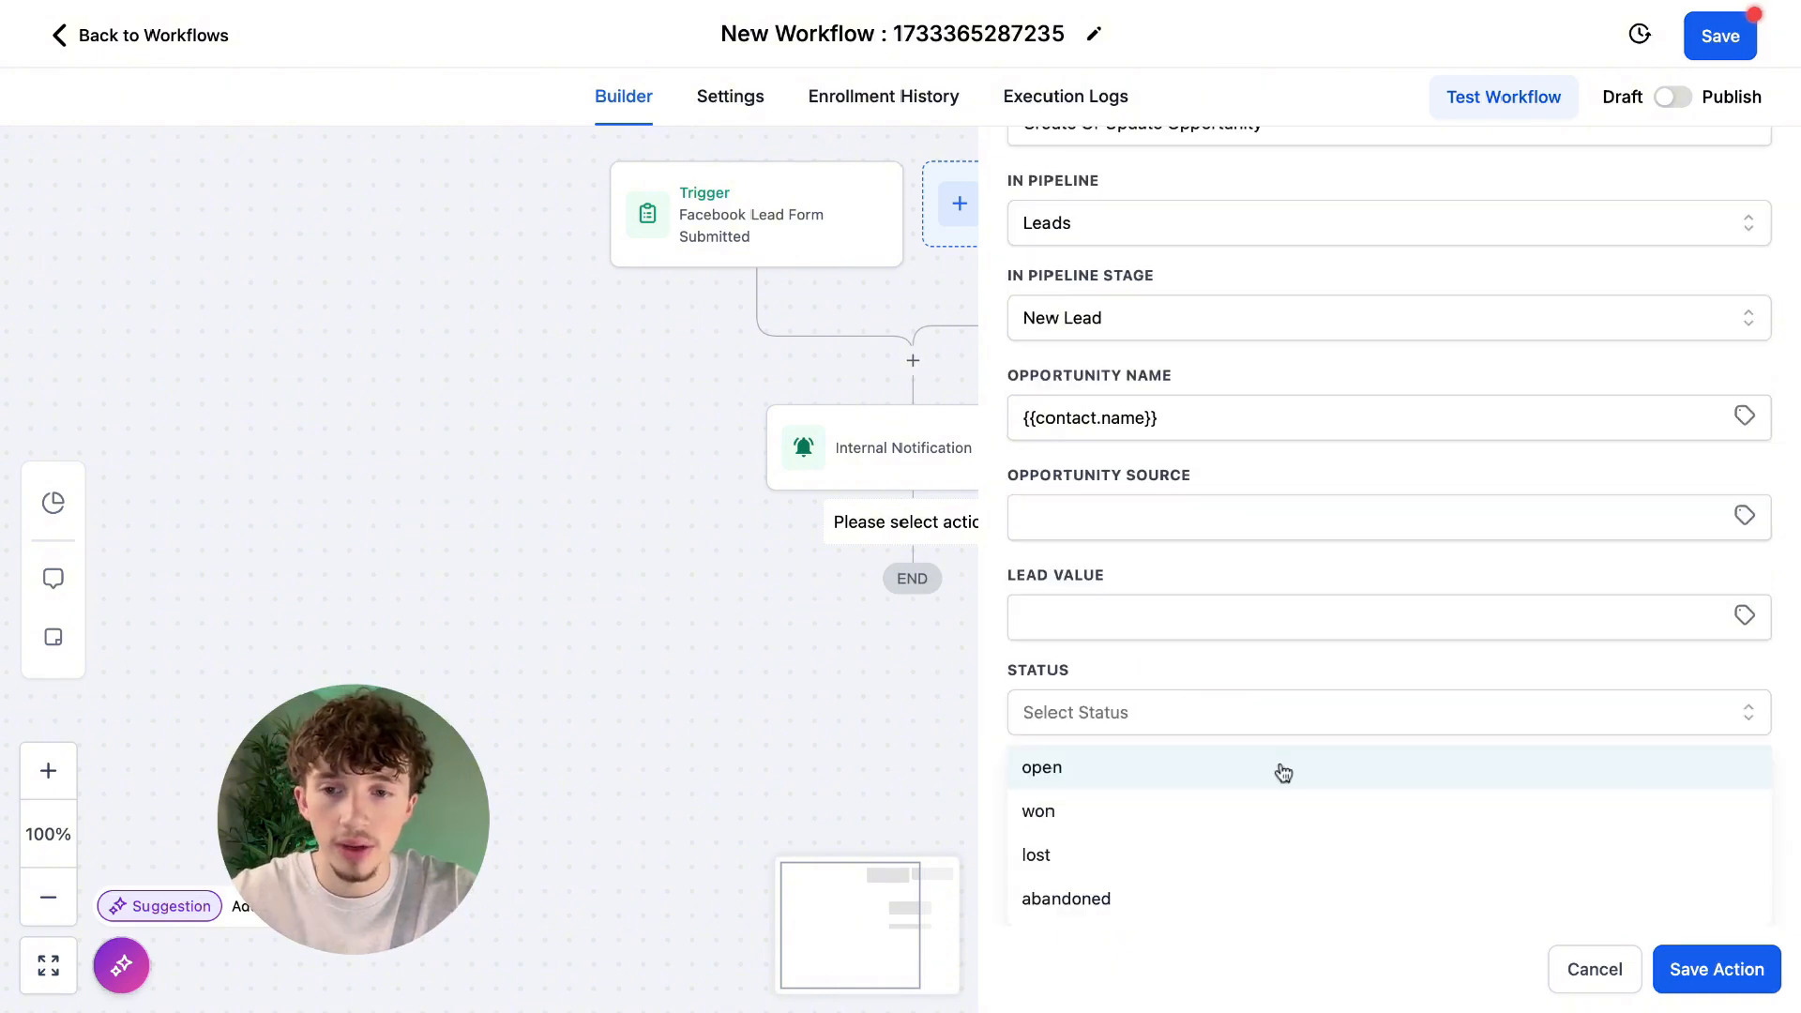
left_click(1041, 767)
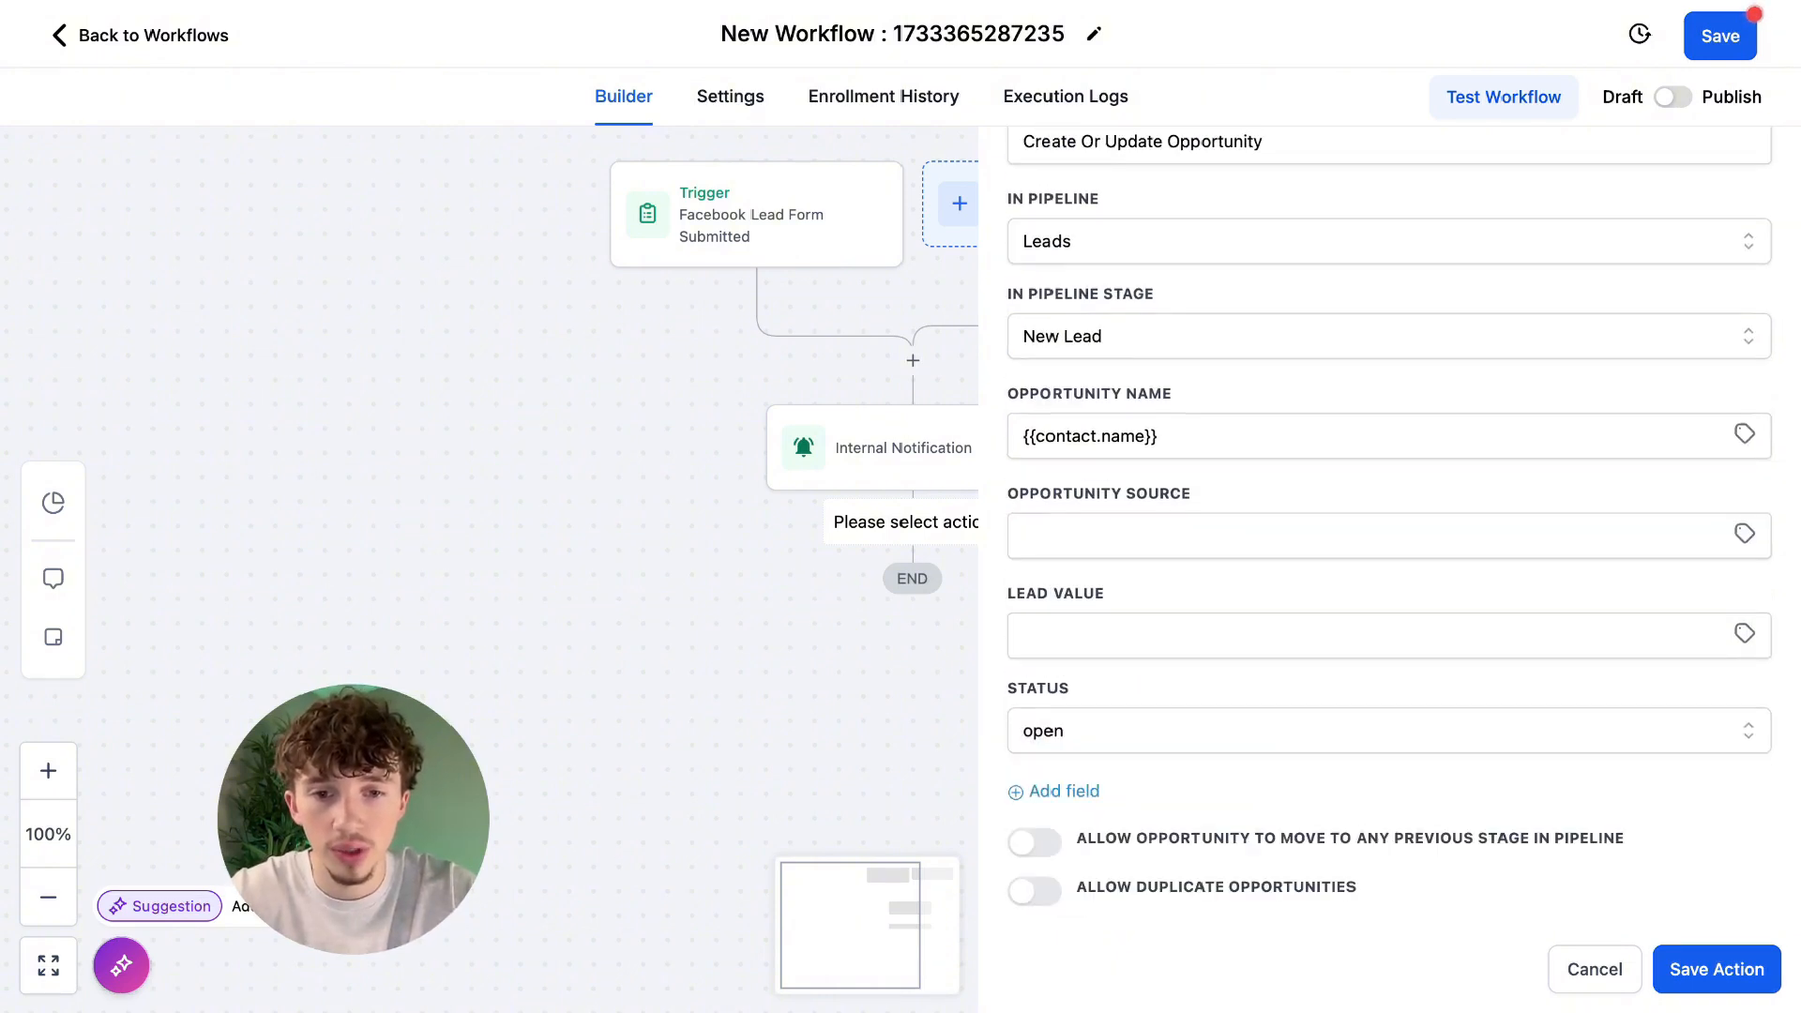
left_click(1709, 971)
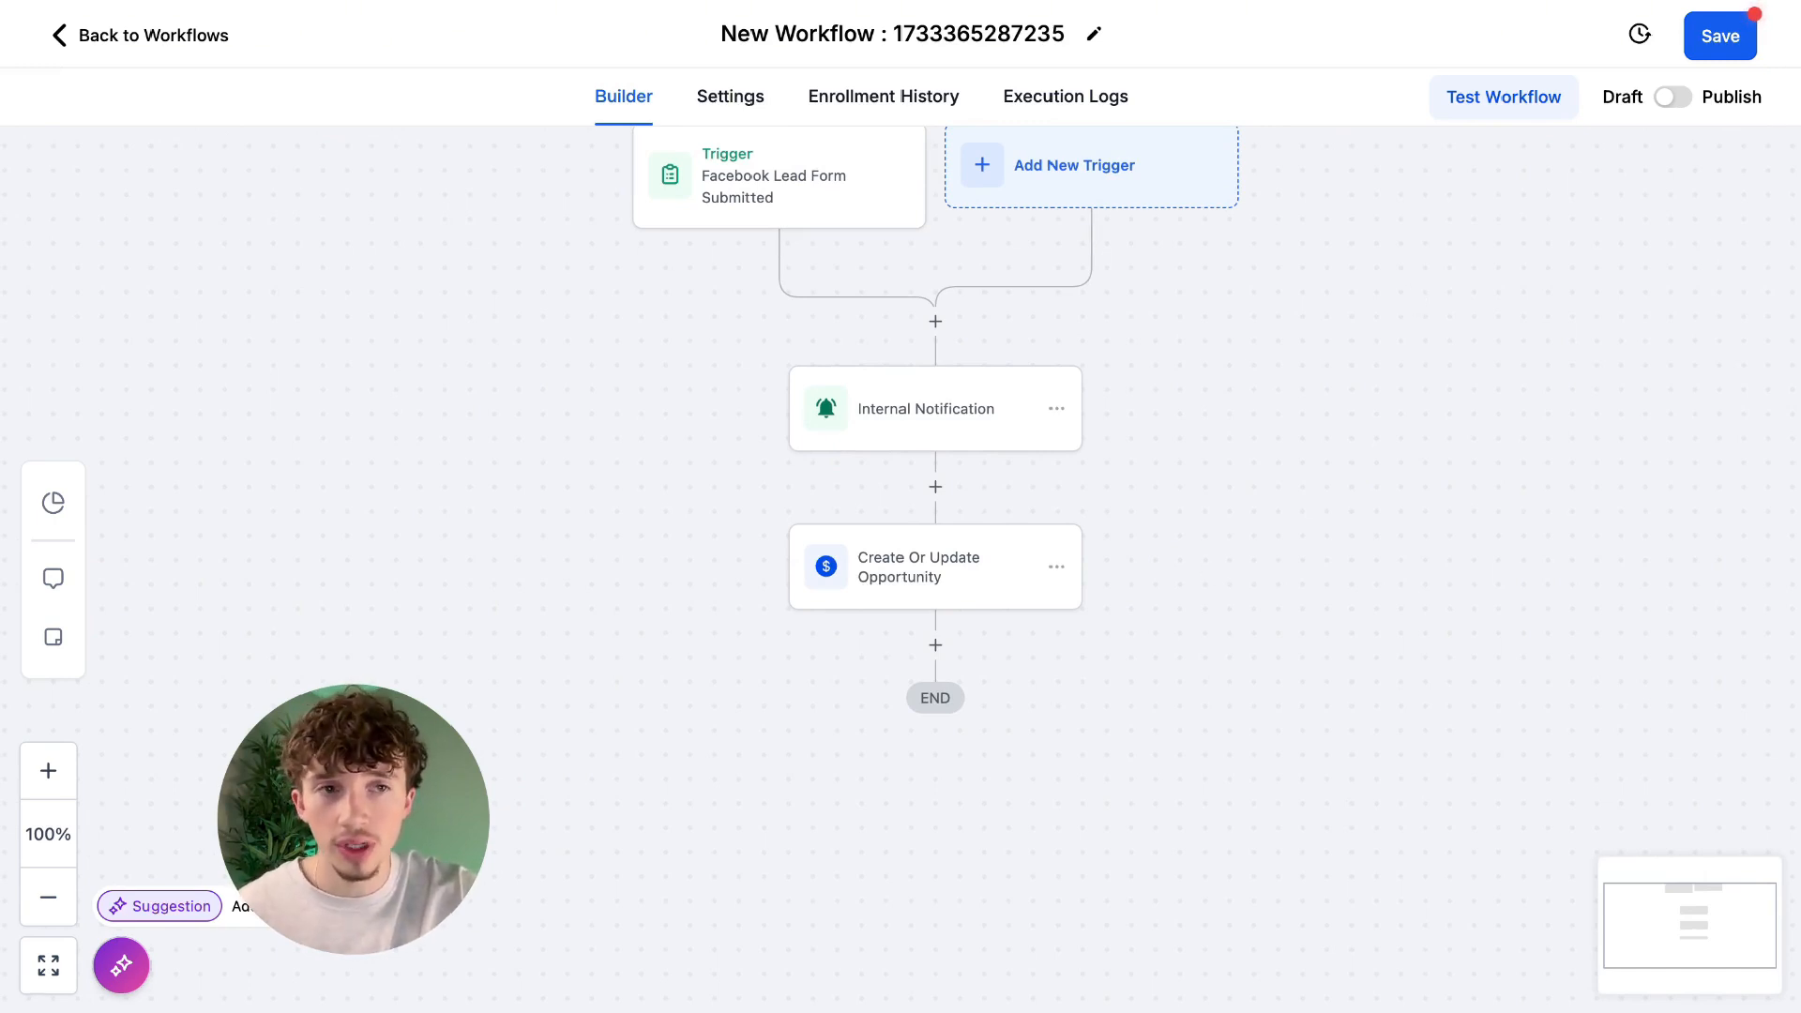
left_click(1716, 42)
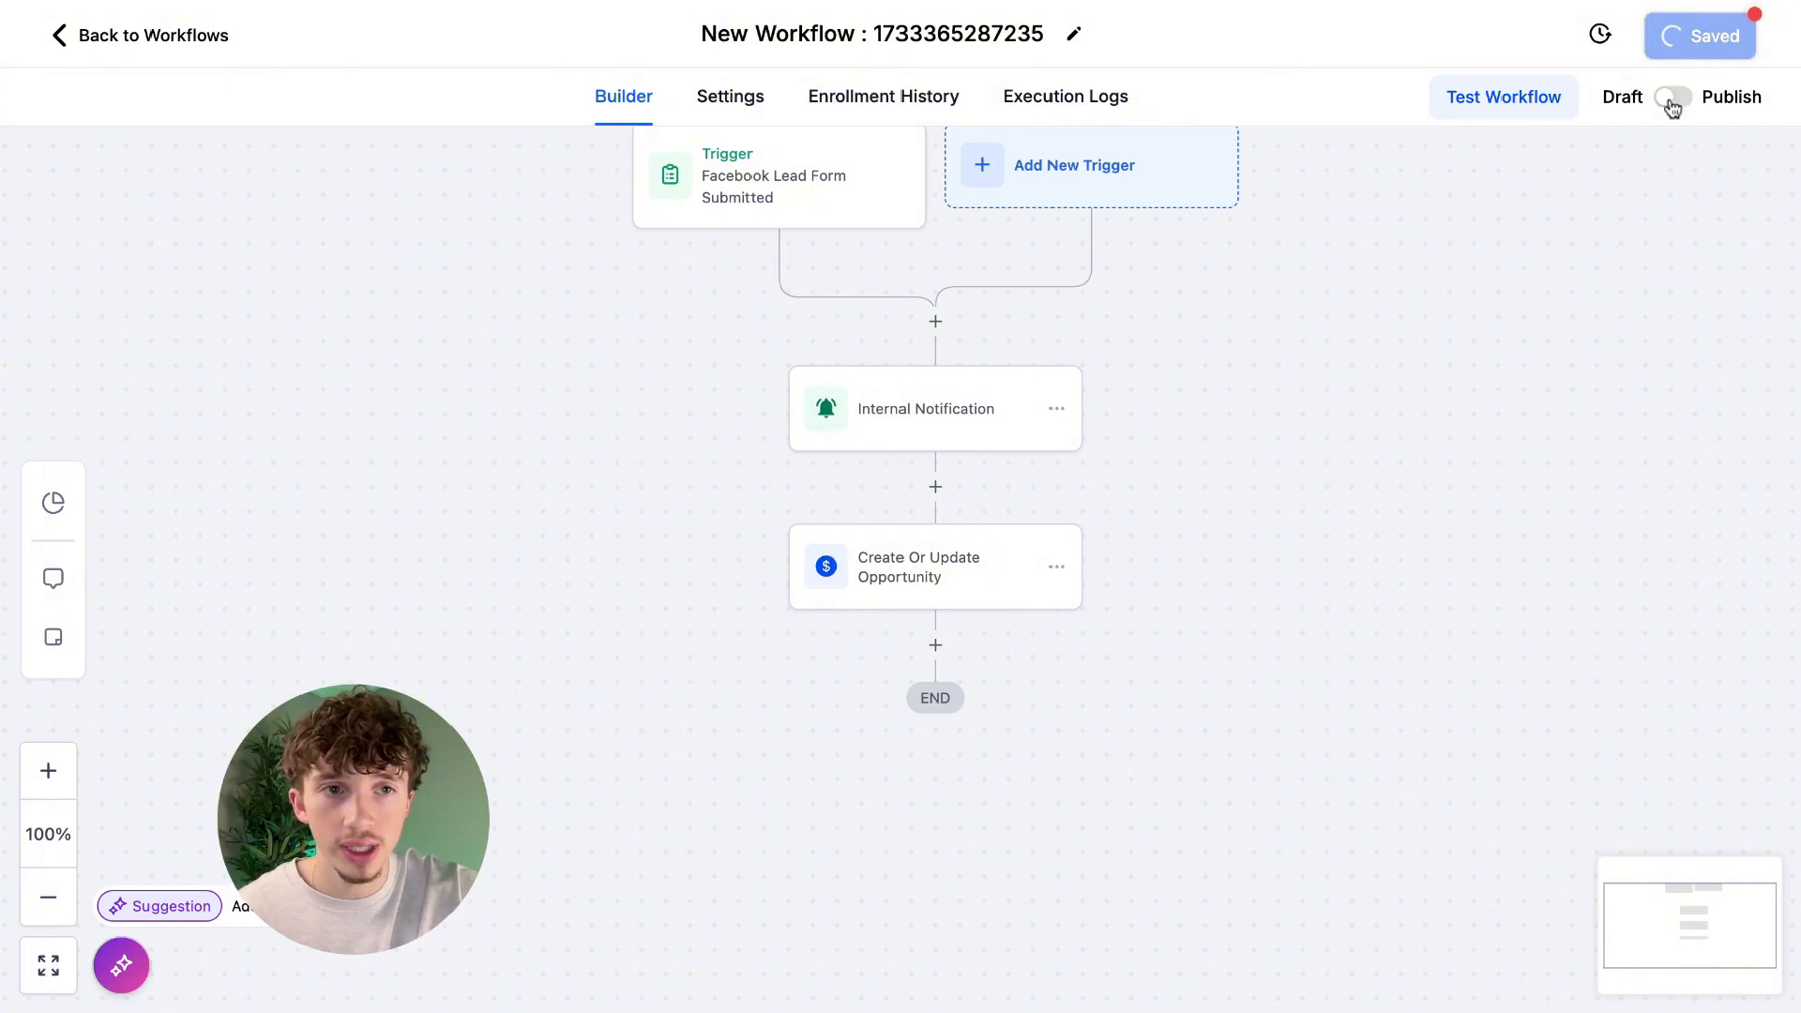
left_click(1756, 41)
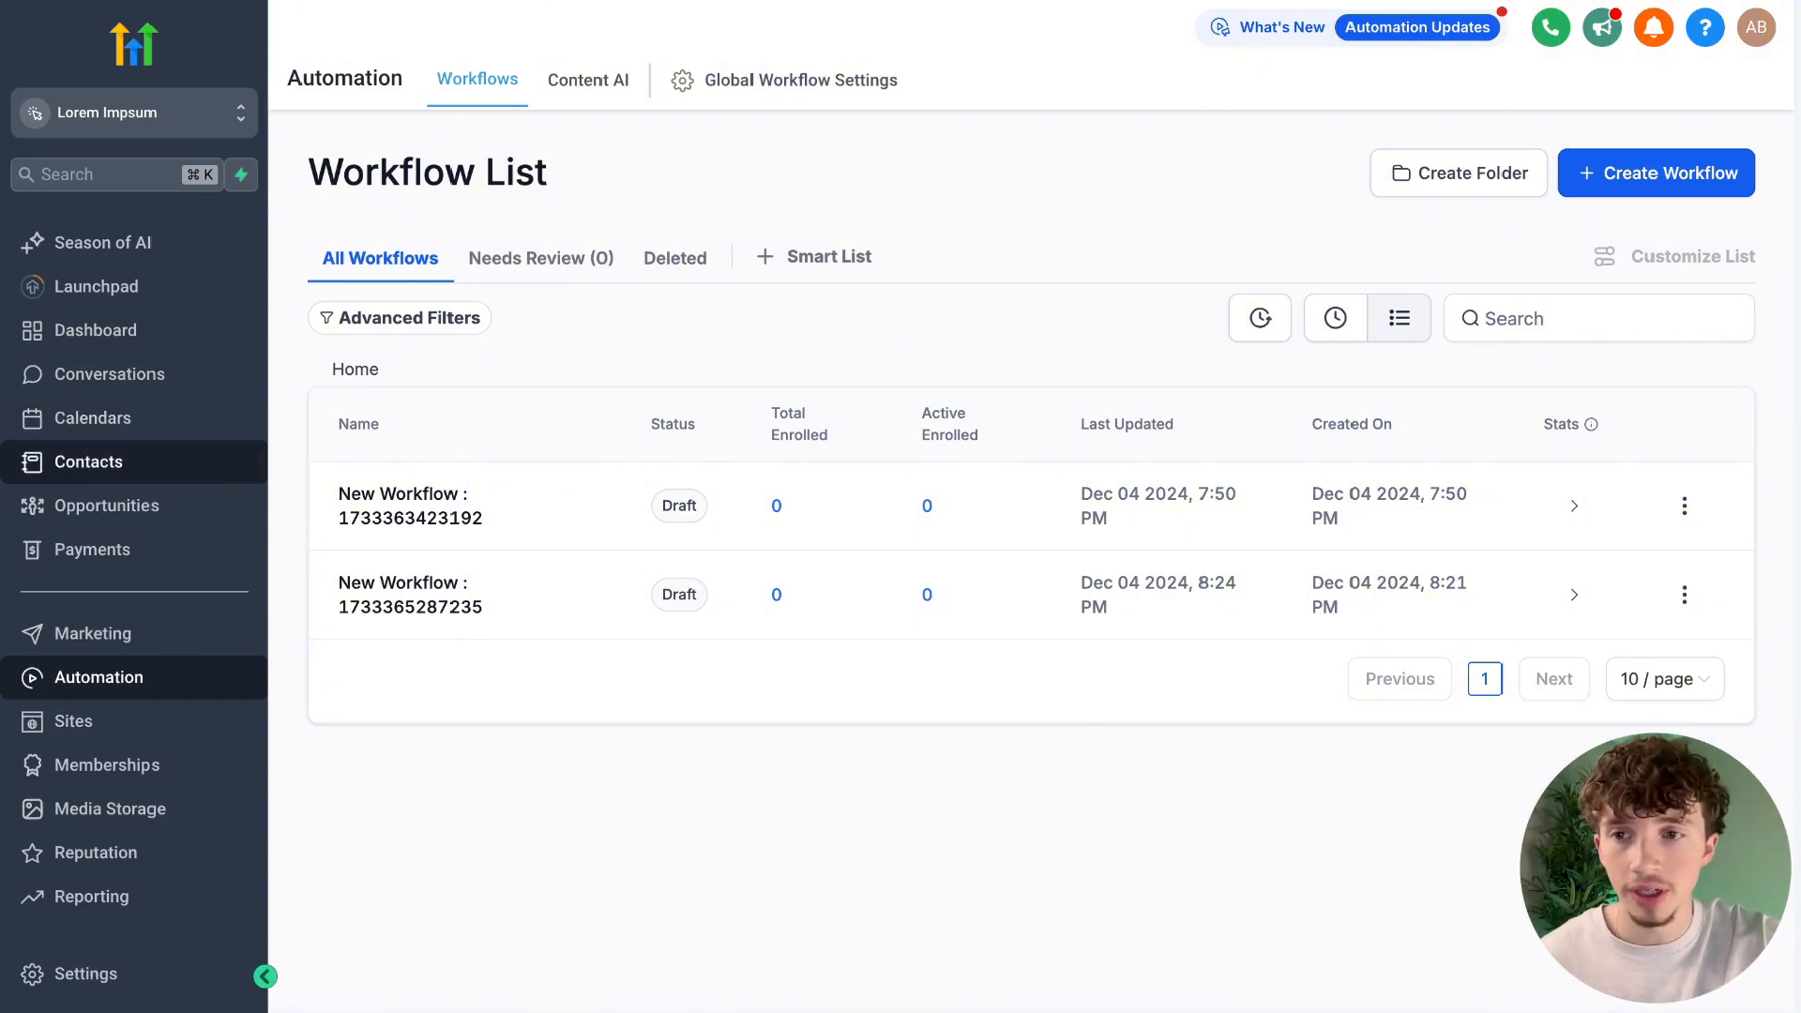
Open the opportunities board and review the Leads pipeline's stages across to Nurture Sequence.
left_click(150, 506)
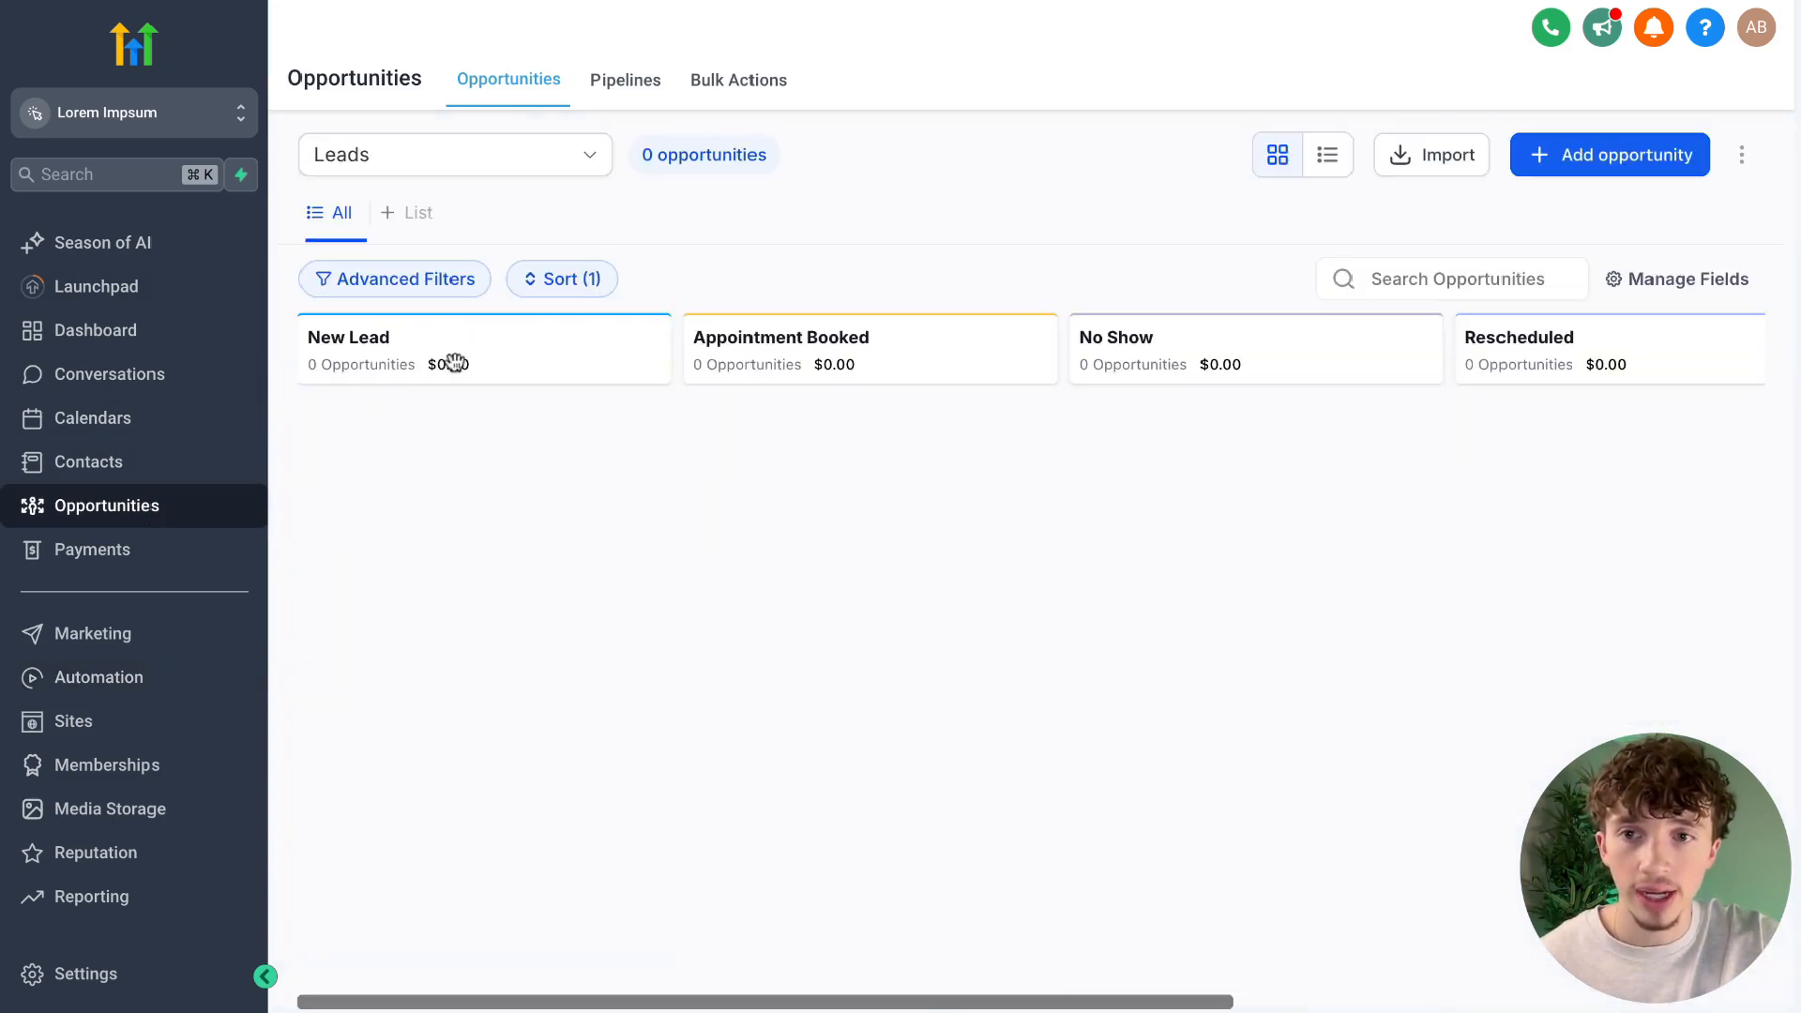
scroll(1206, 526, "right", 8)
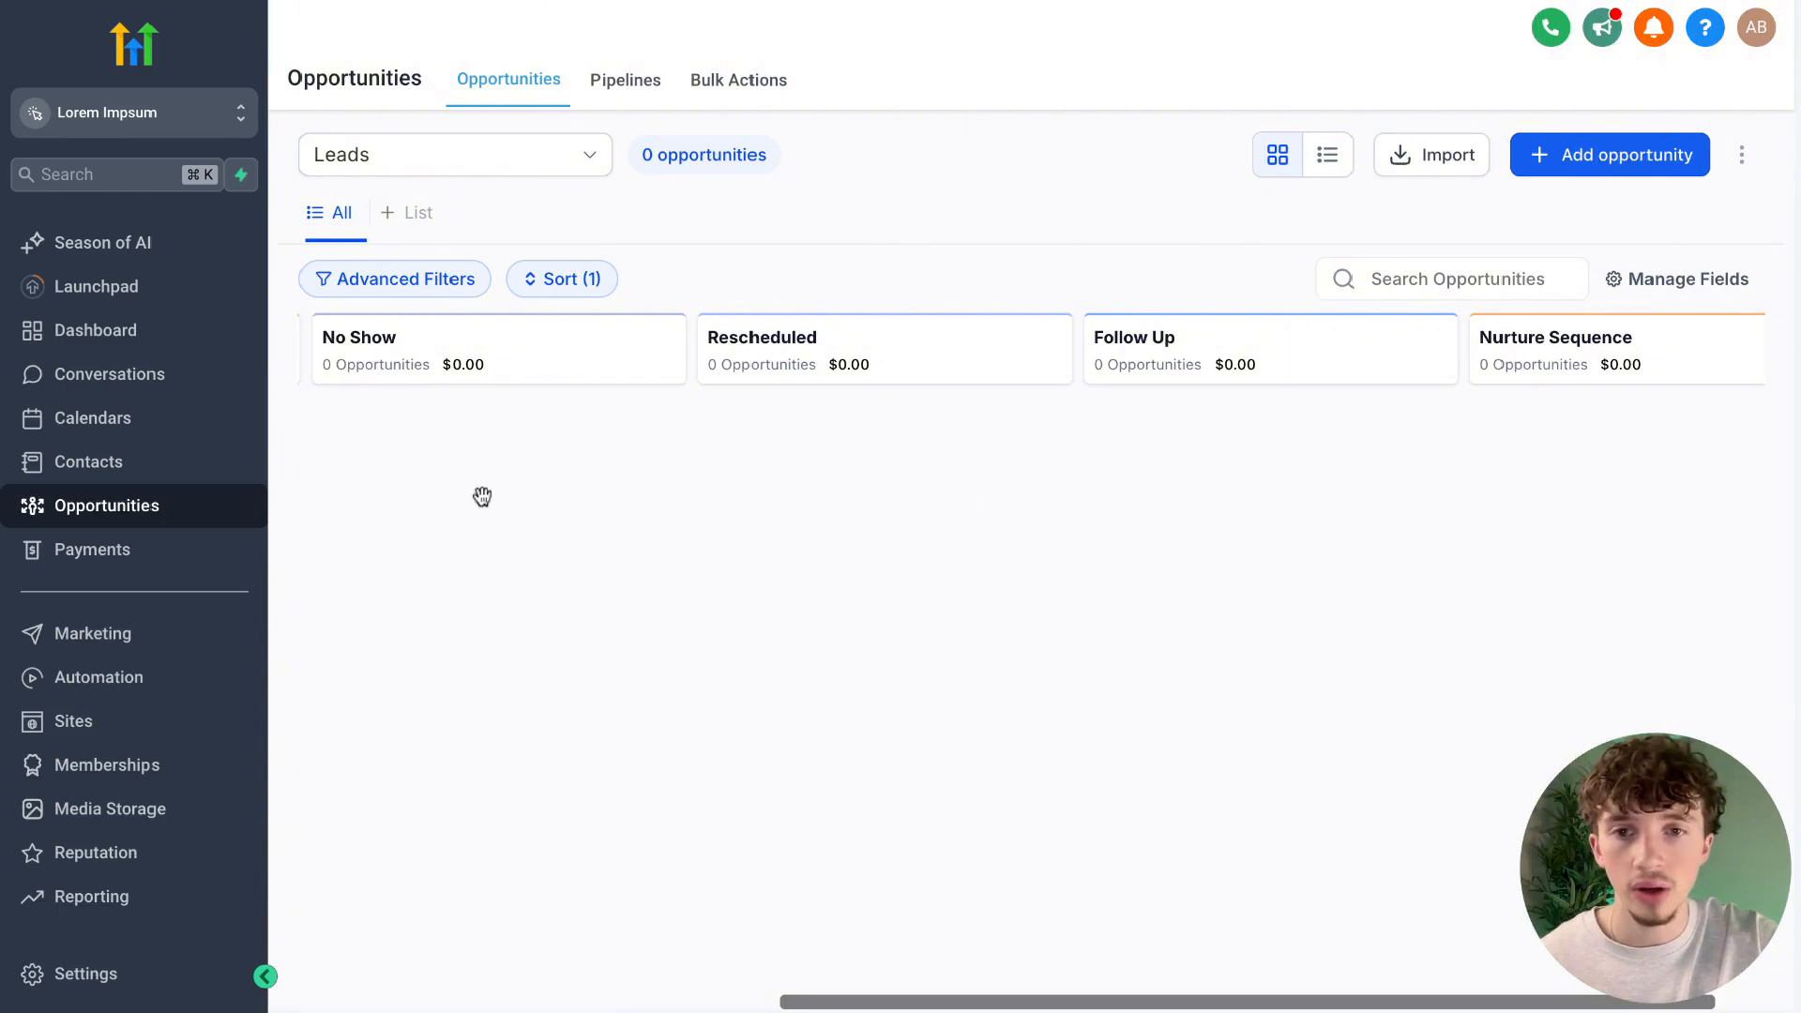
scroll(695, 504, "left", 8)
scroll(879, 428, "right", 3)
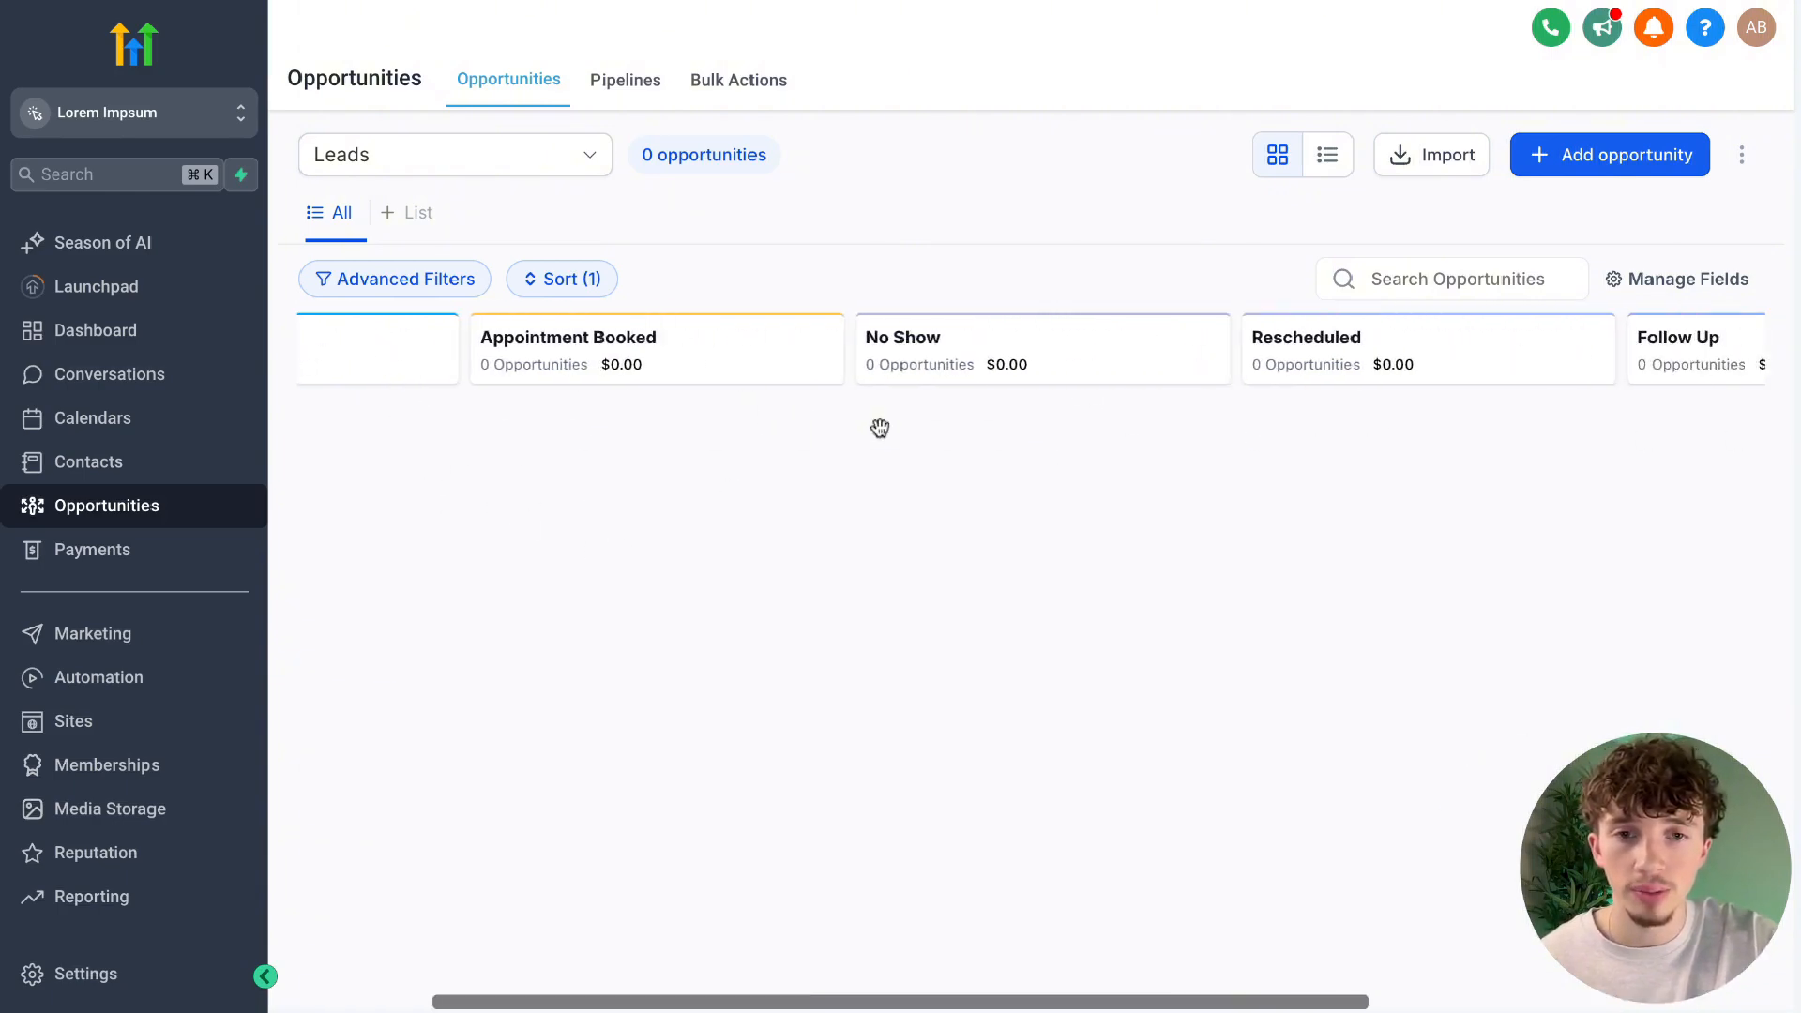
scroll(1338, 422, "right", 5)
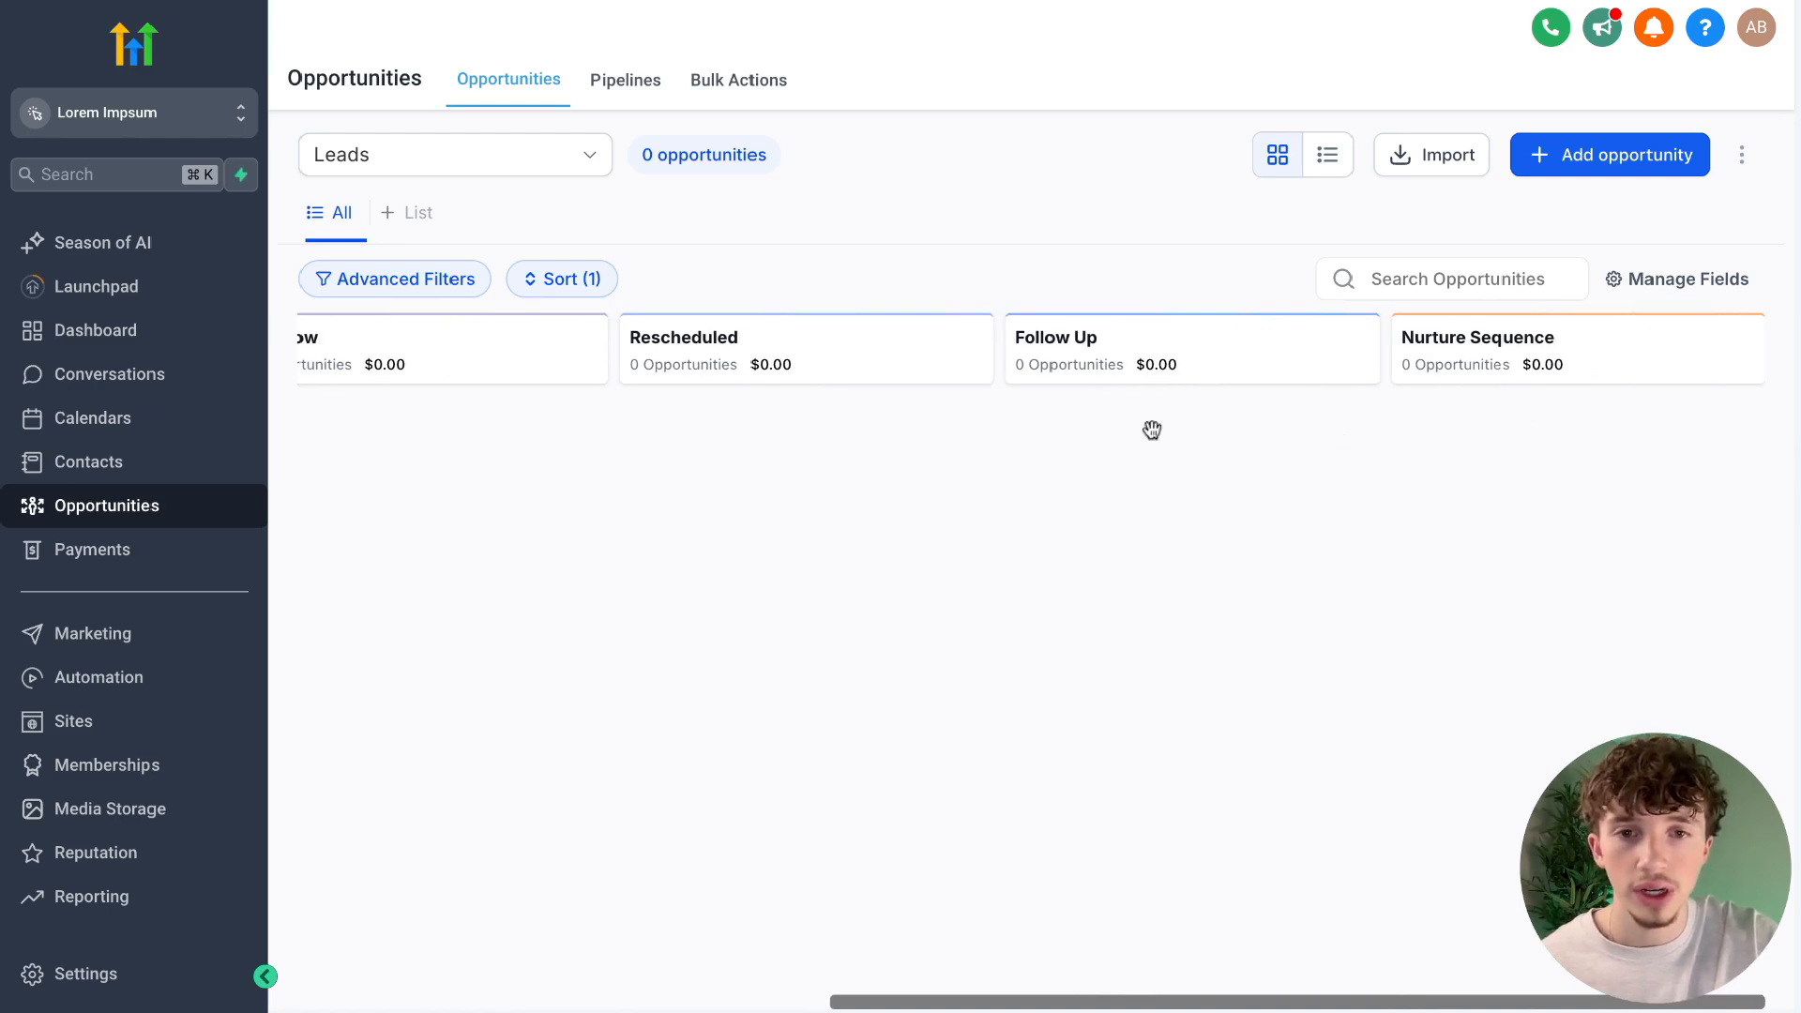
scroll(786, 444, "left", 5)
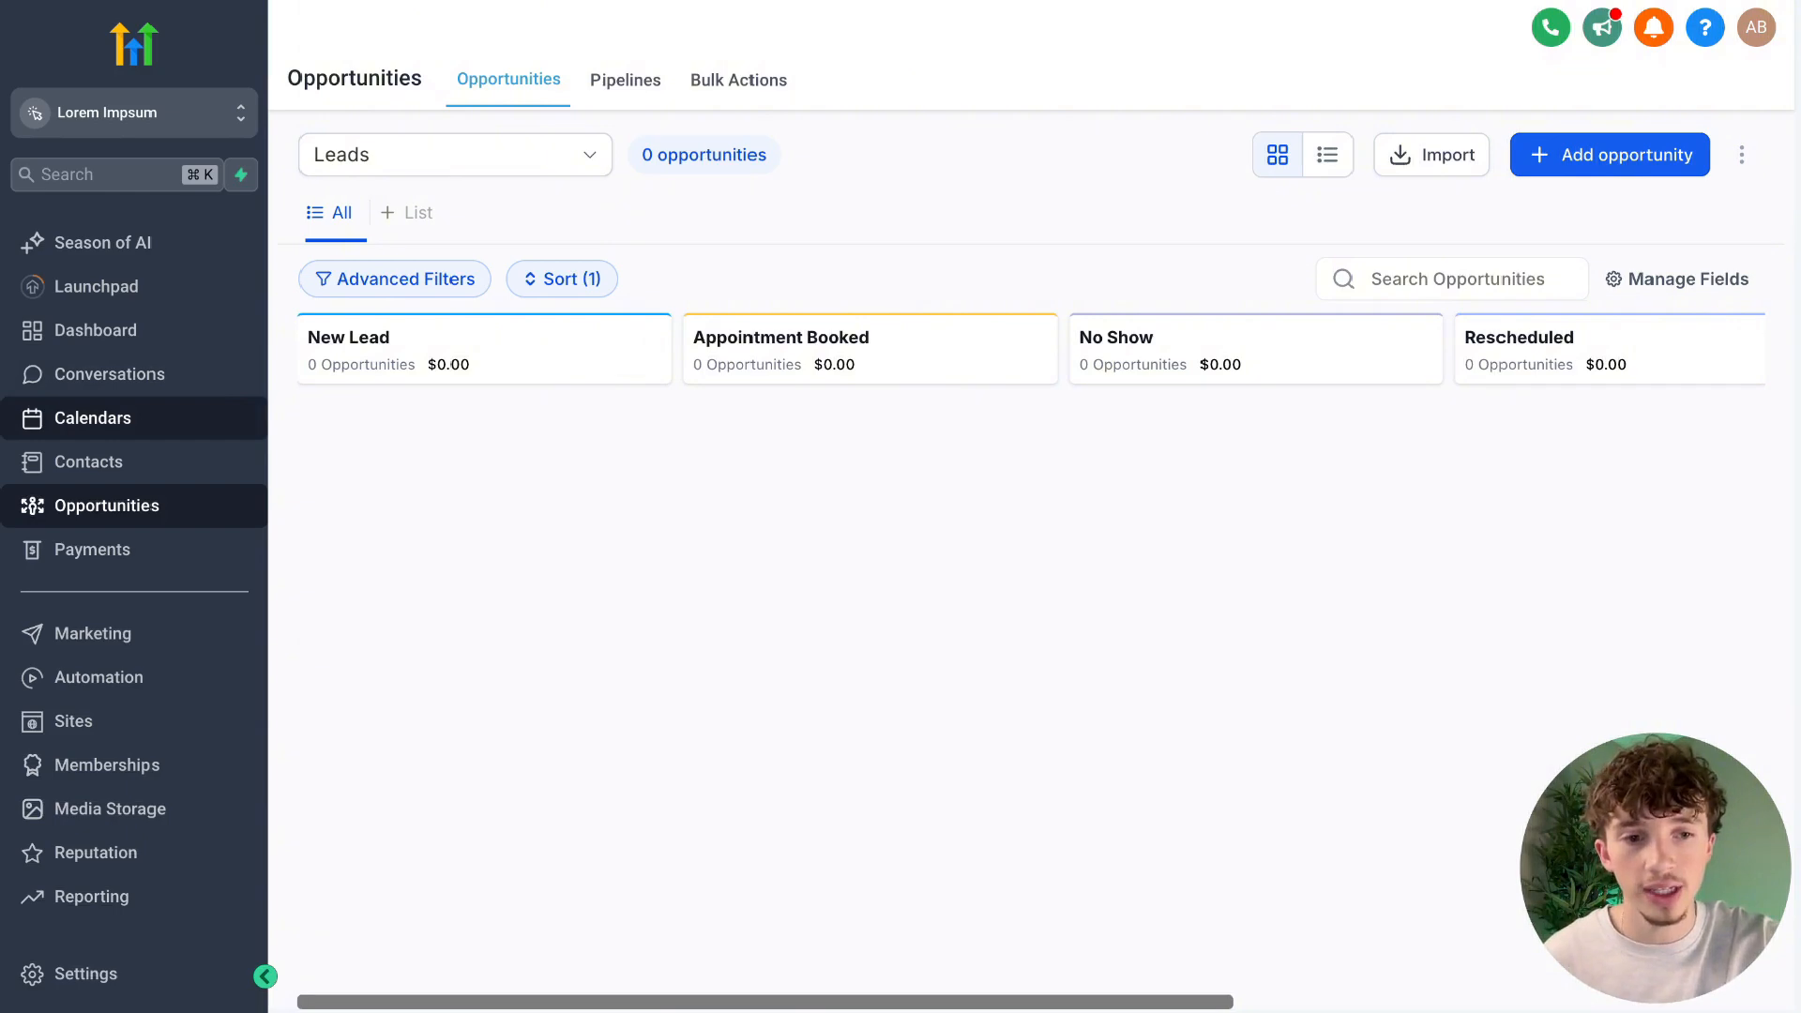
View the dashboard, and open the sub-account's Phone Numbers settings.
left_click(95, 331)
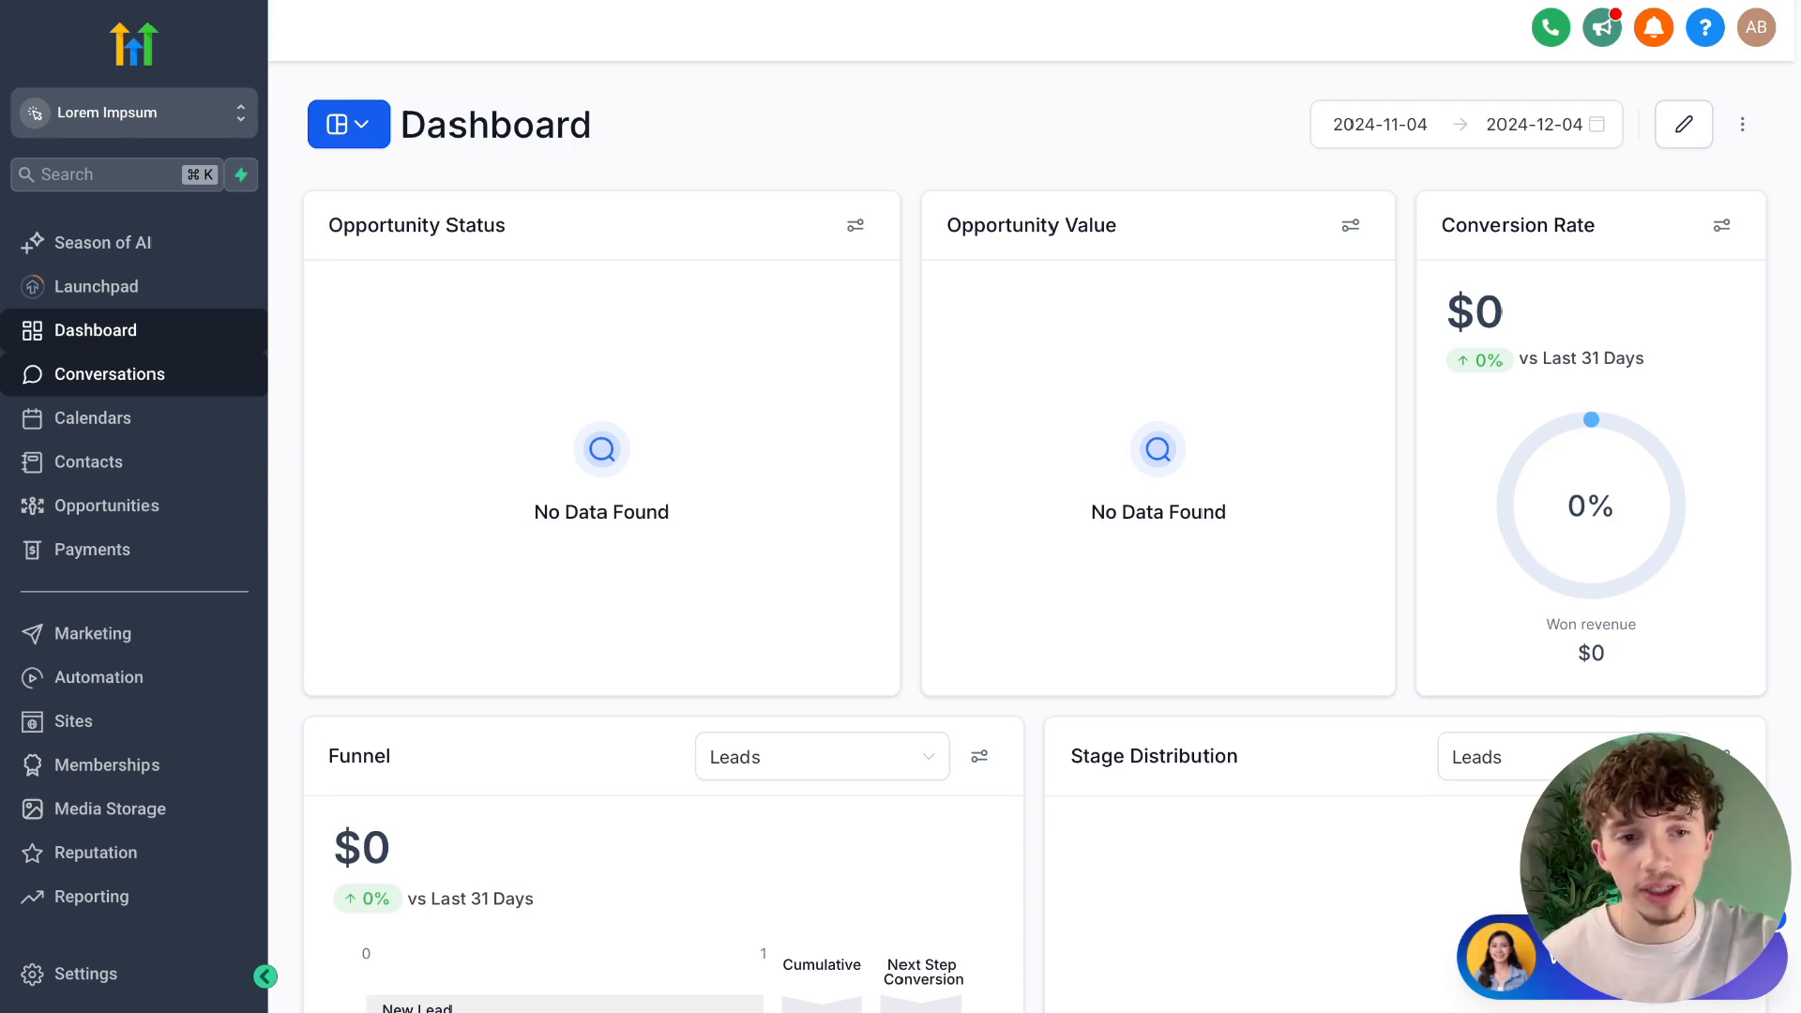
scroll(181, 796, "down", 2)
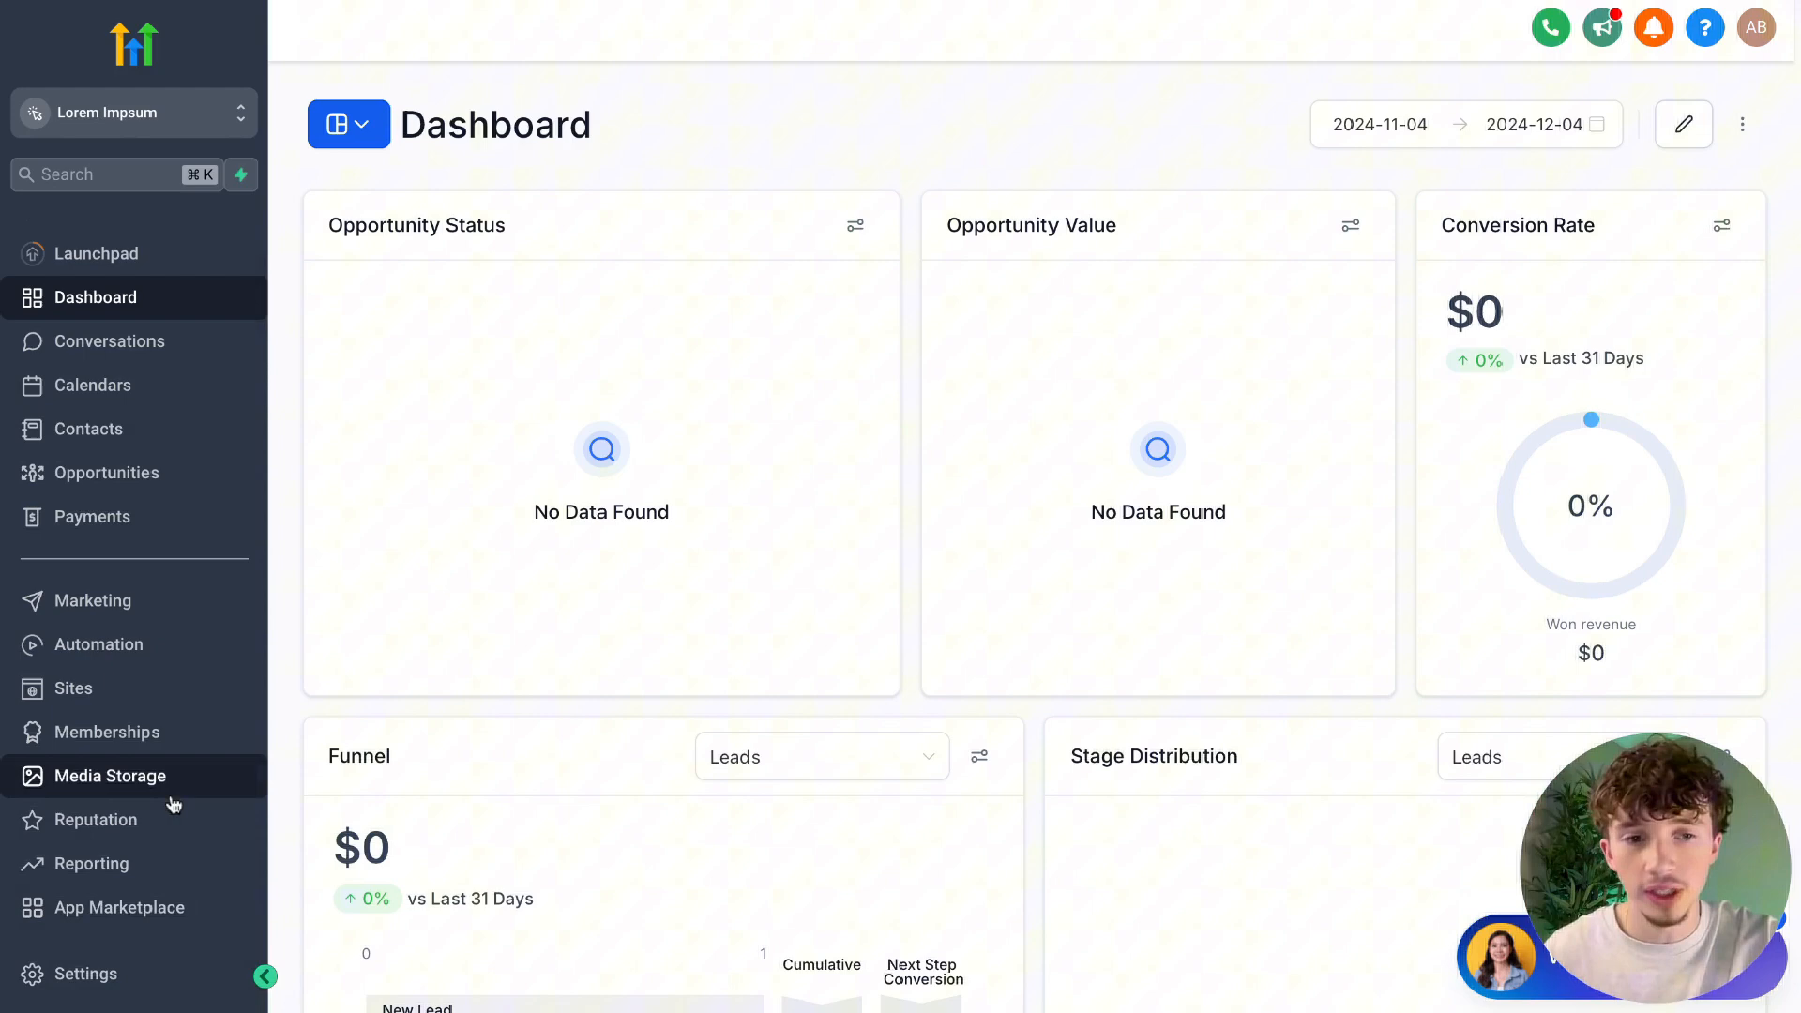
left_click(114, 974)
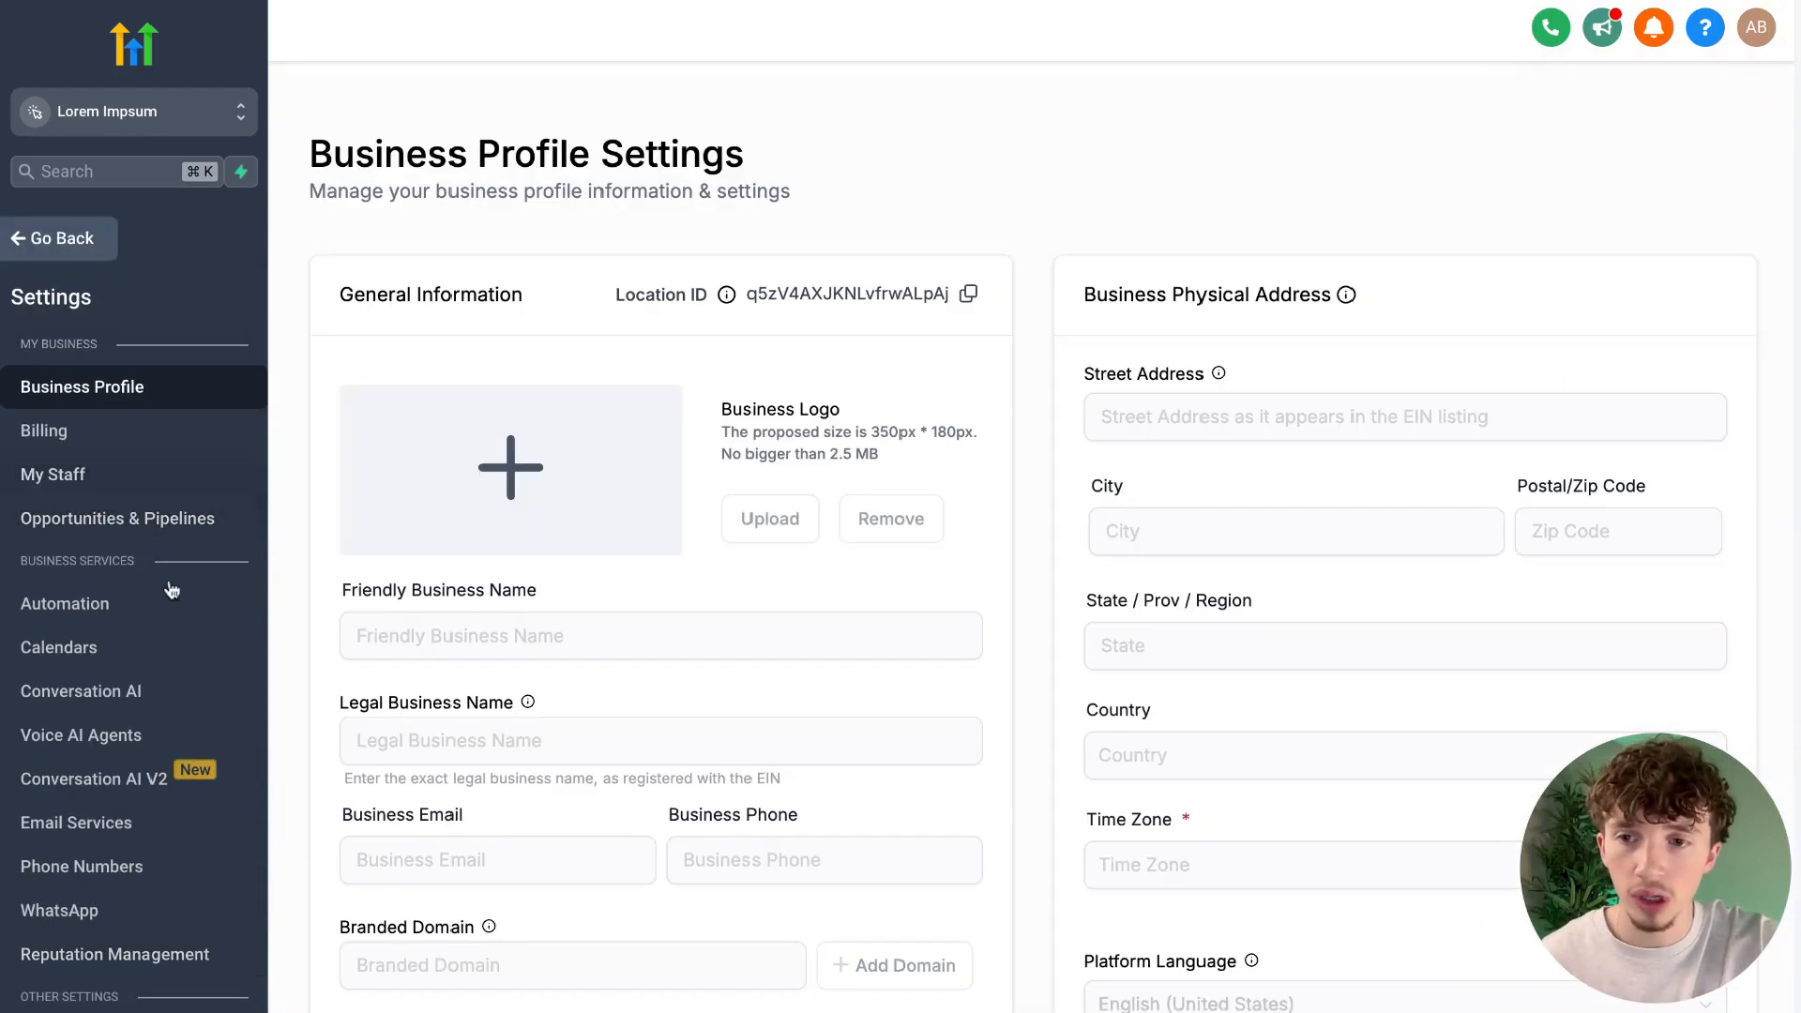
scroll(150, 694, "down", 2)
left_click(119, 771)
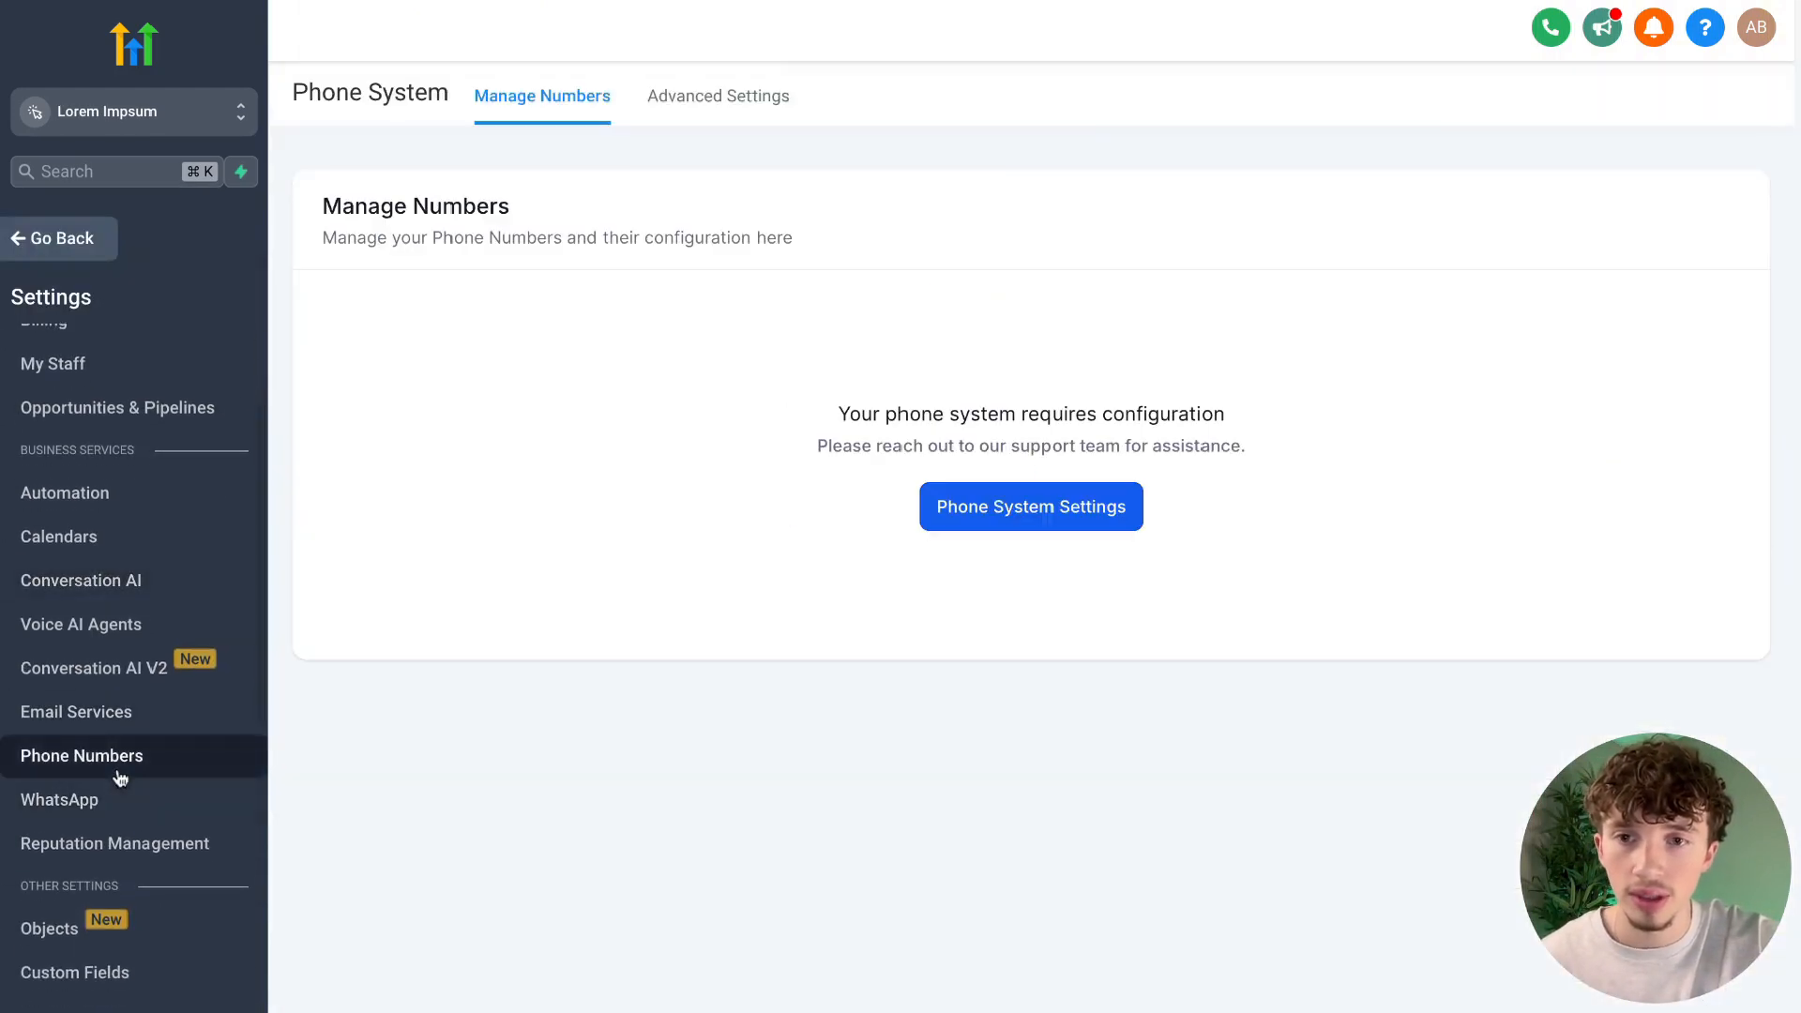
Open the agency's sub-account phone settings and link the Lorem Impsum sub-account to LC Phone.
left_click(1086, 506)
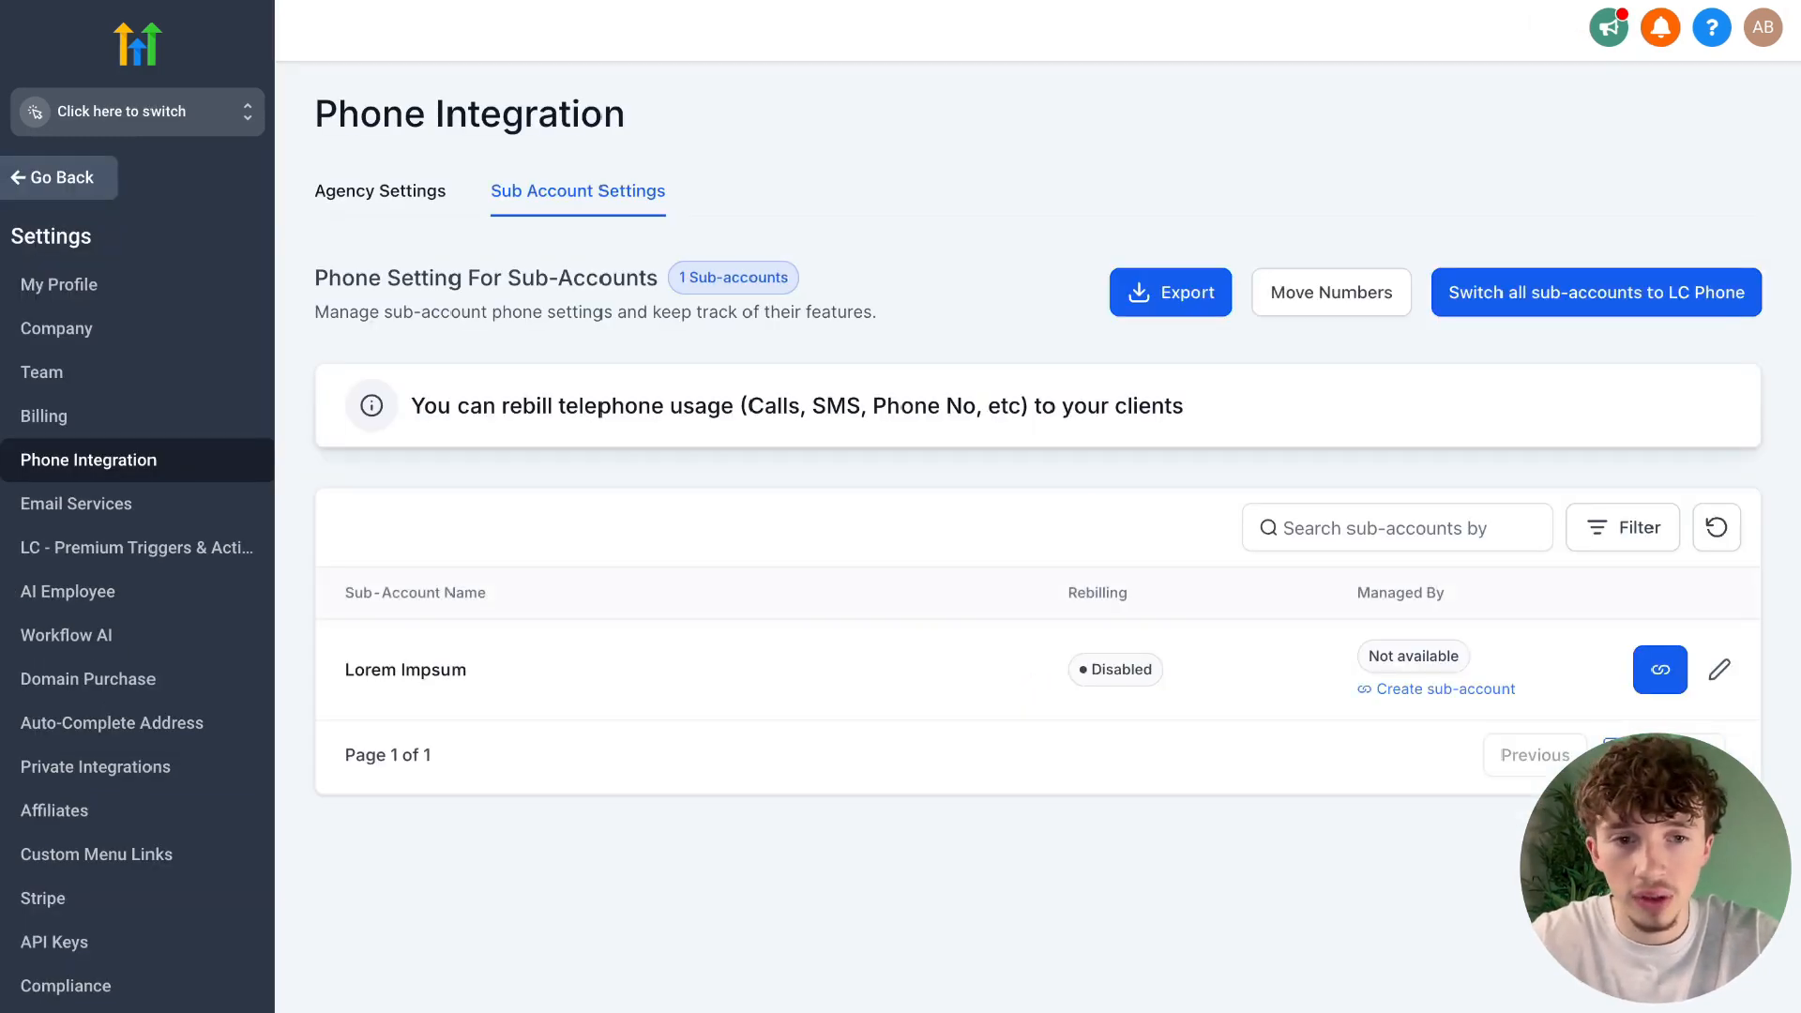
left_click(1662, 674)
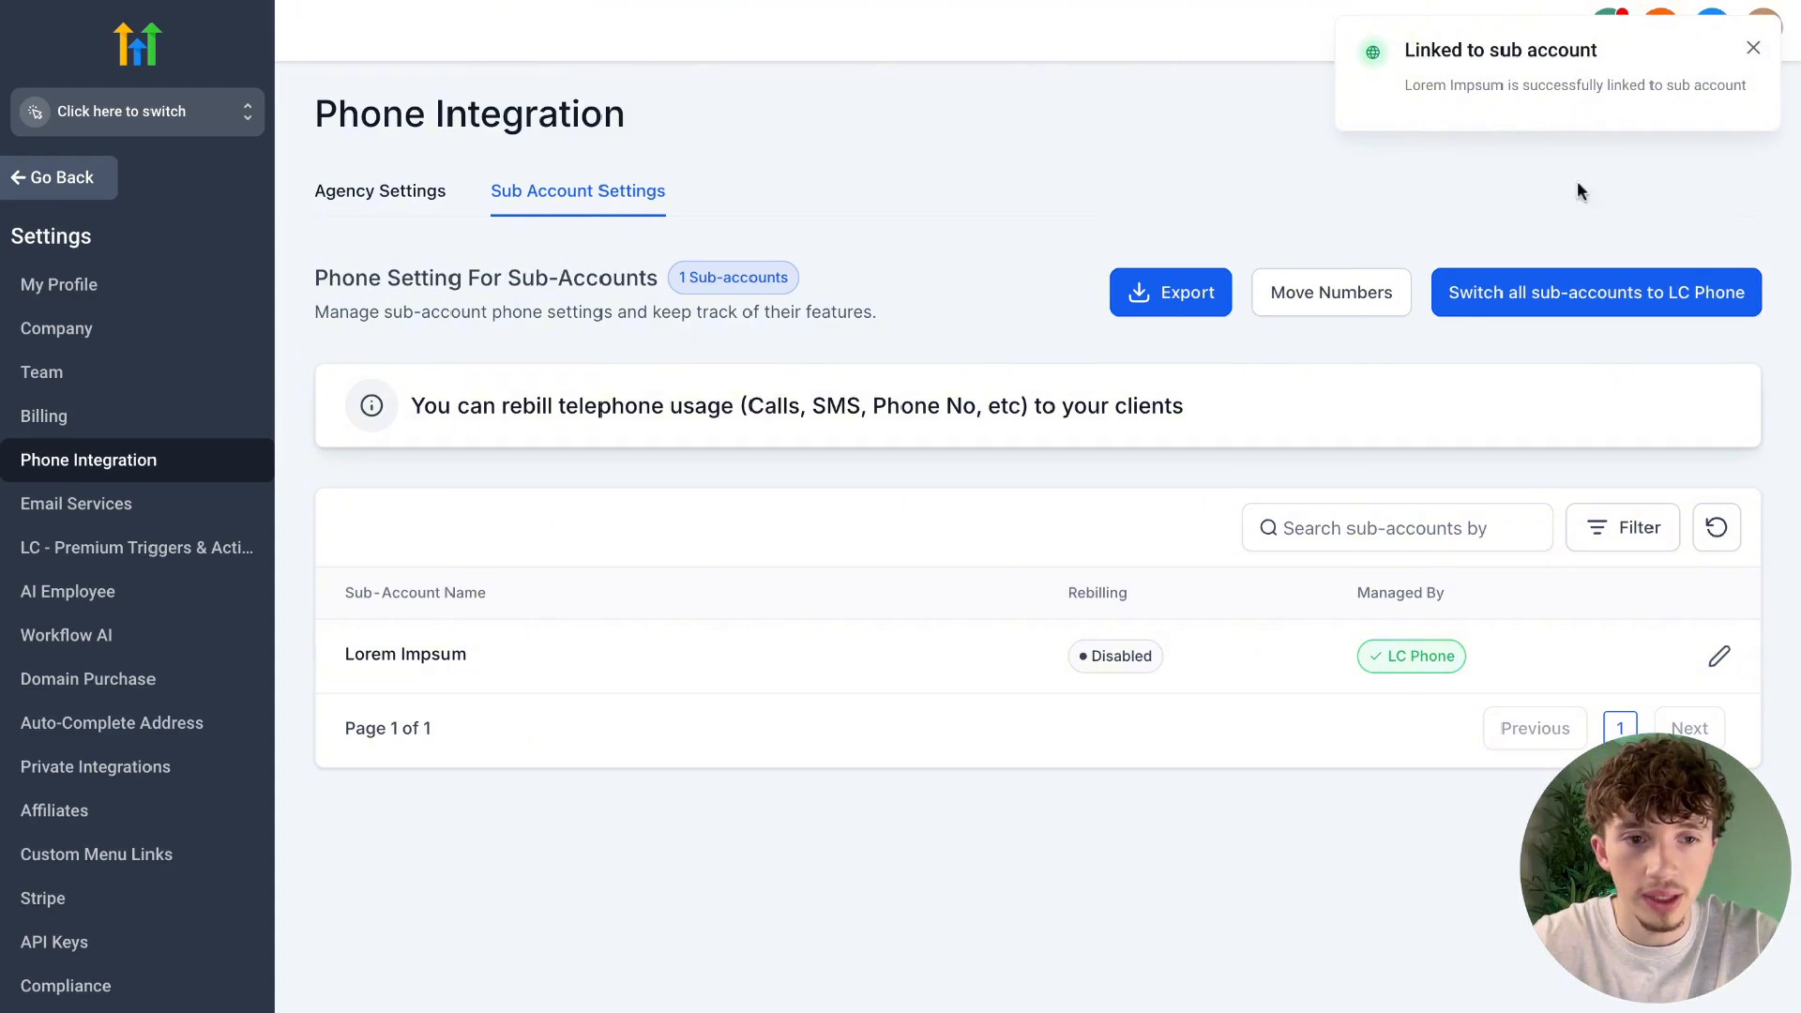
Switch back to the Lorem Impsum sub-account and open its Phone Numbers settings.
left_click(122, 111)
left_click(406, 237)
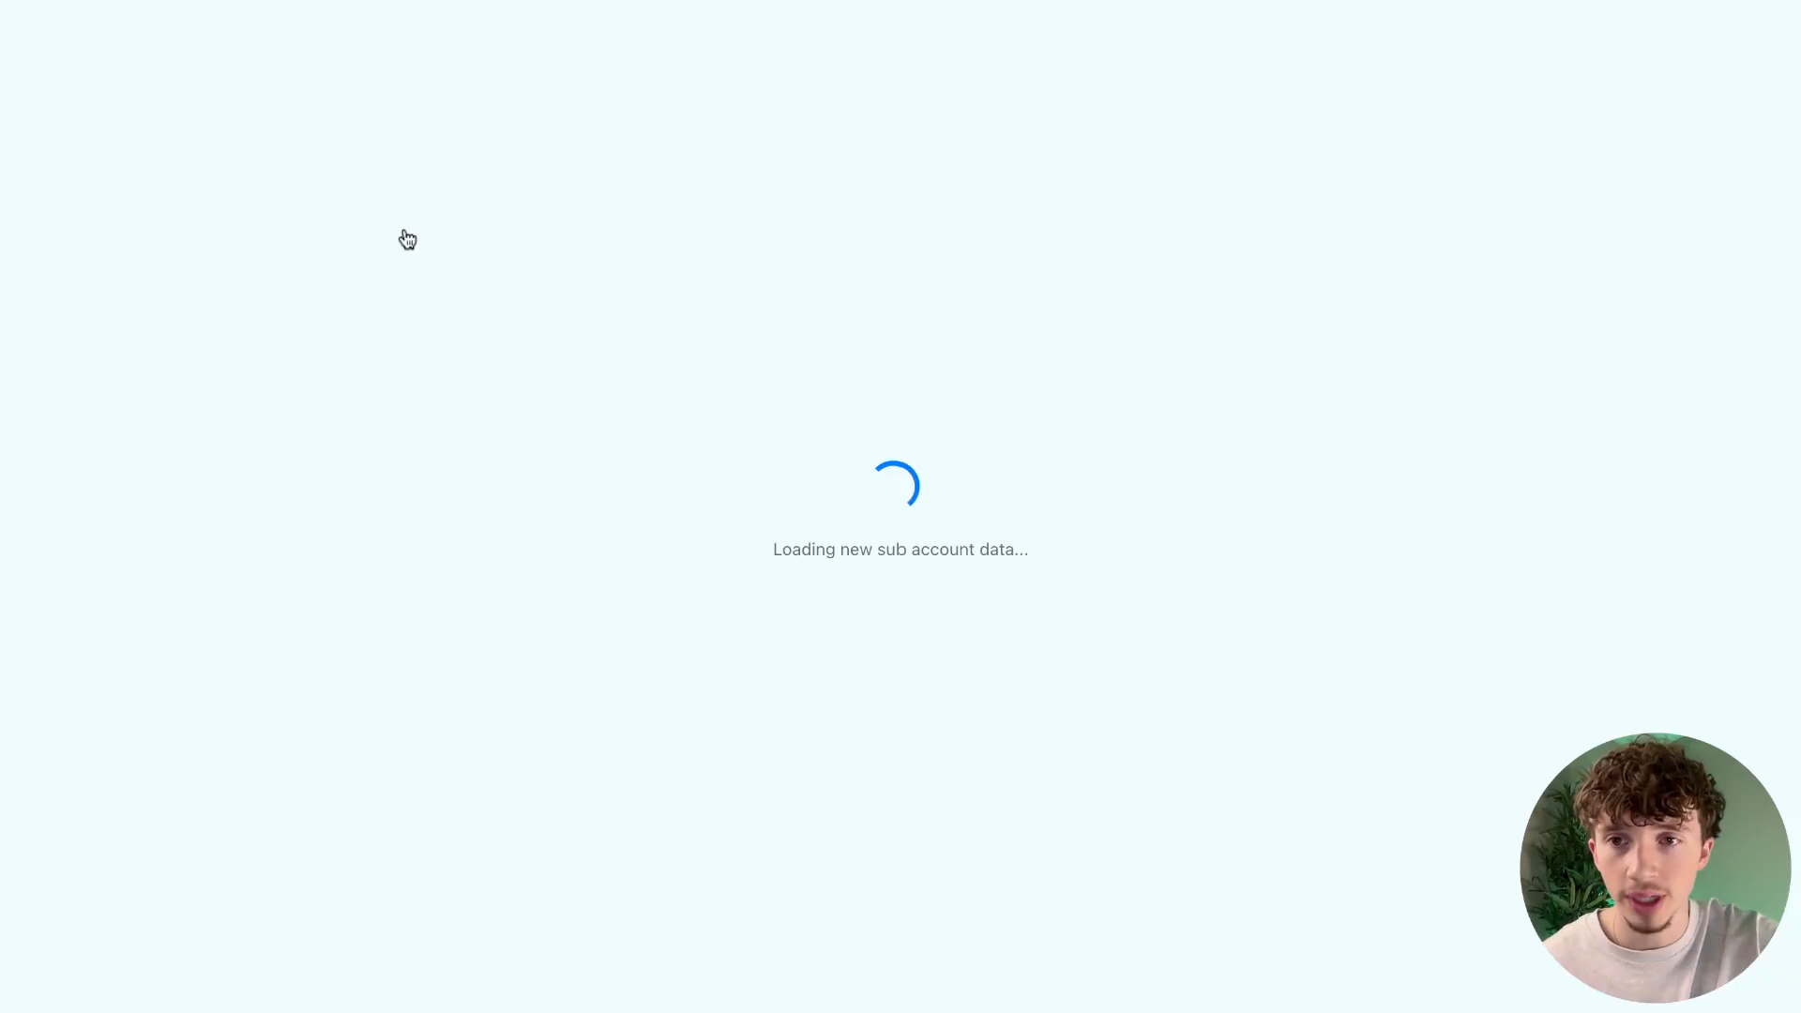
scroll(150, 835, "down", 1)
left_click(110, 972)
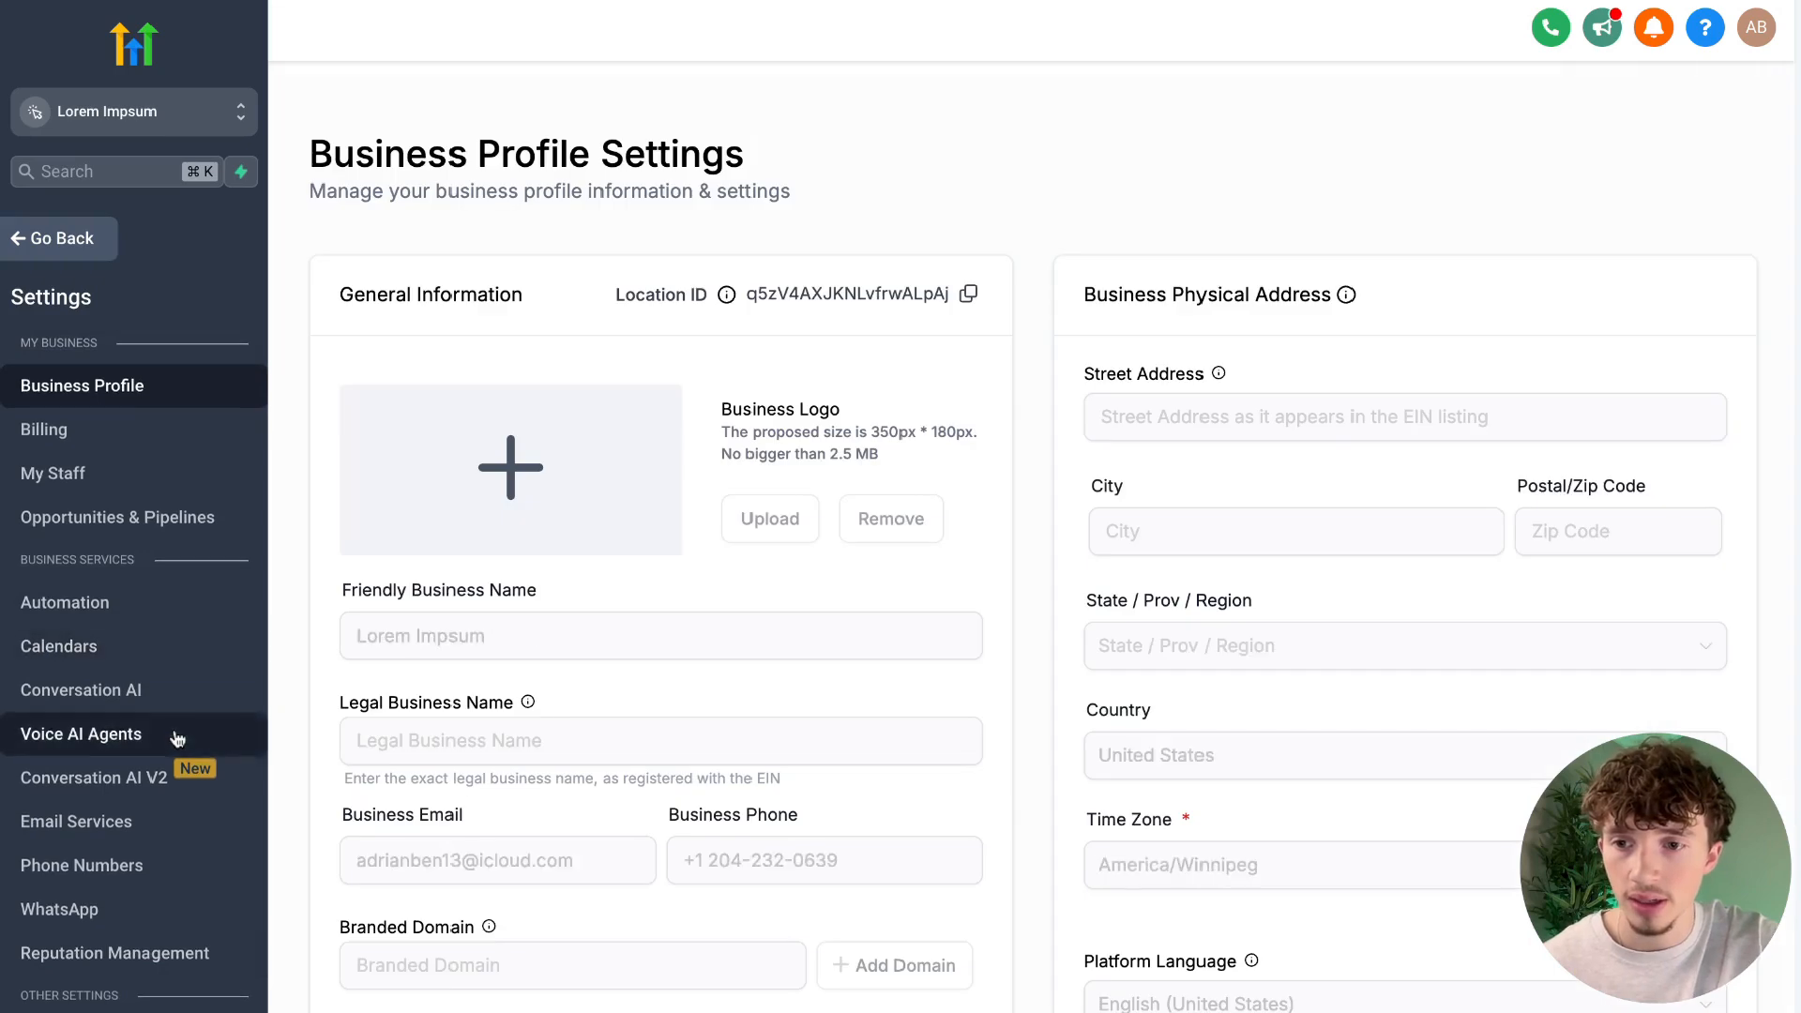
scroll(178, 739, "down", 1)
left_click(165, 751)
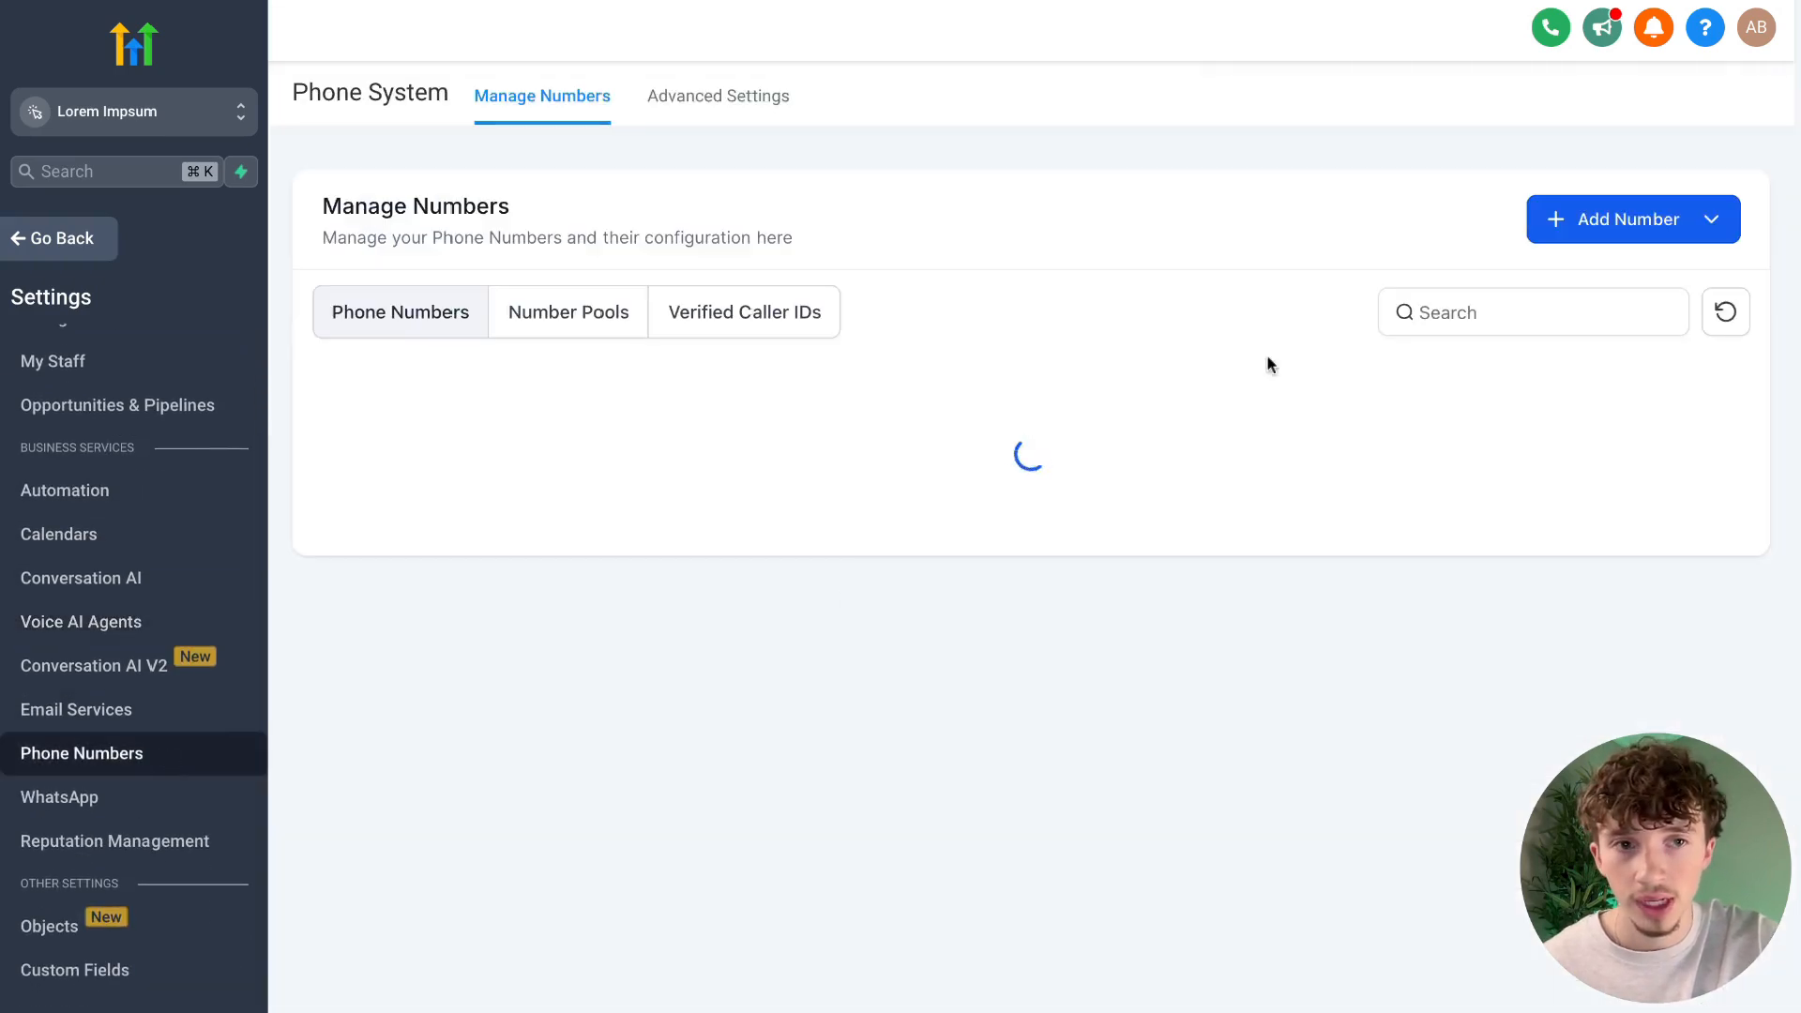
Start adding a phone number for SMS and calls, and review the numbers offered for the United States.
left_click(1664, 234)
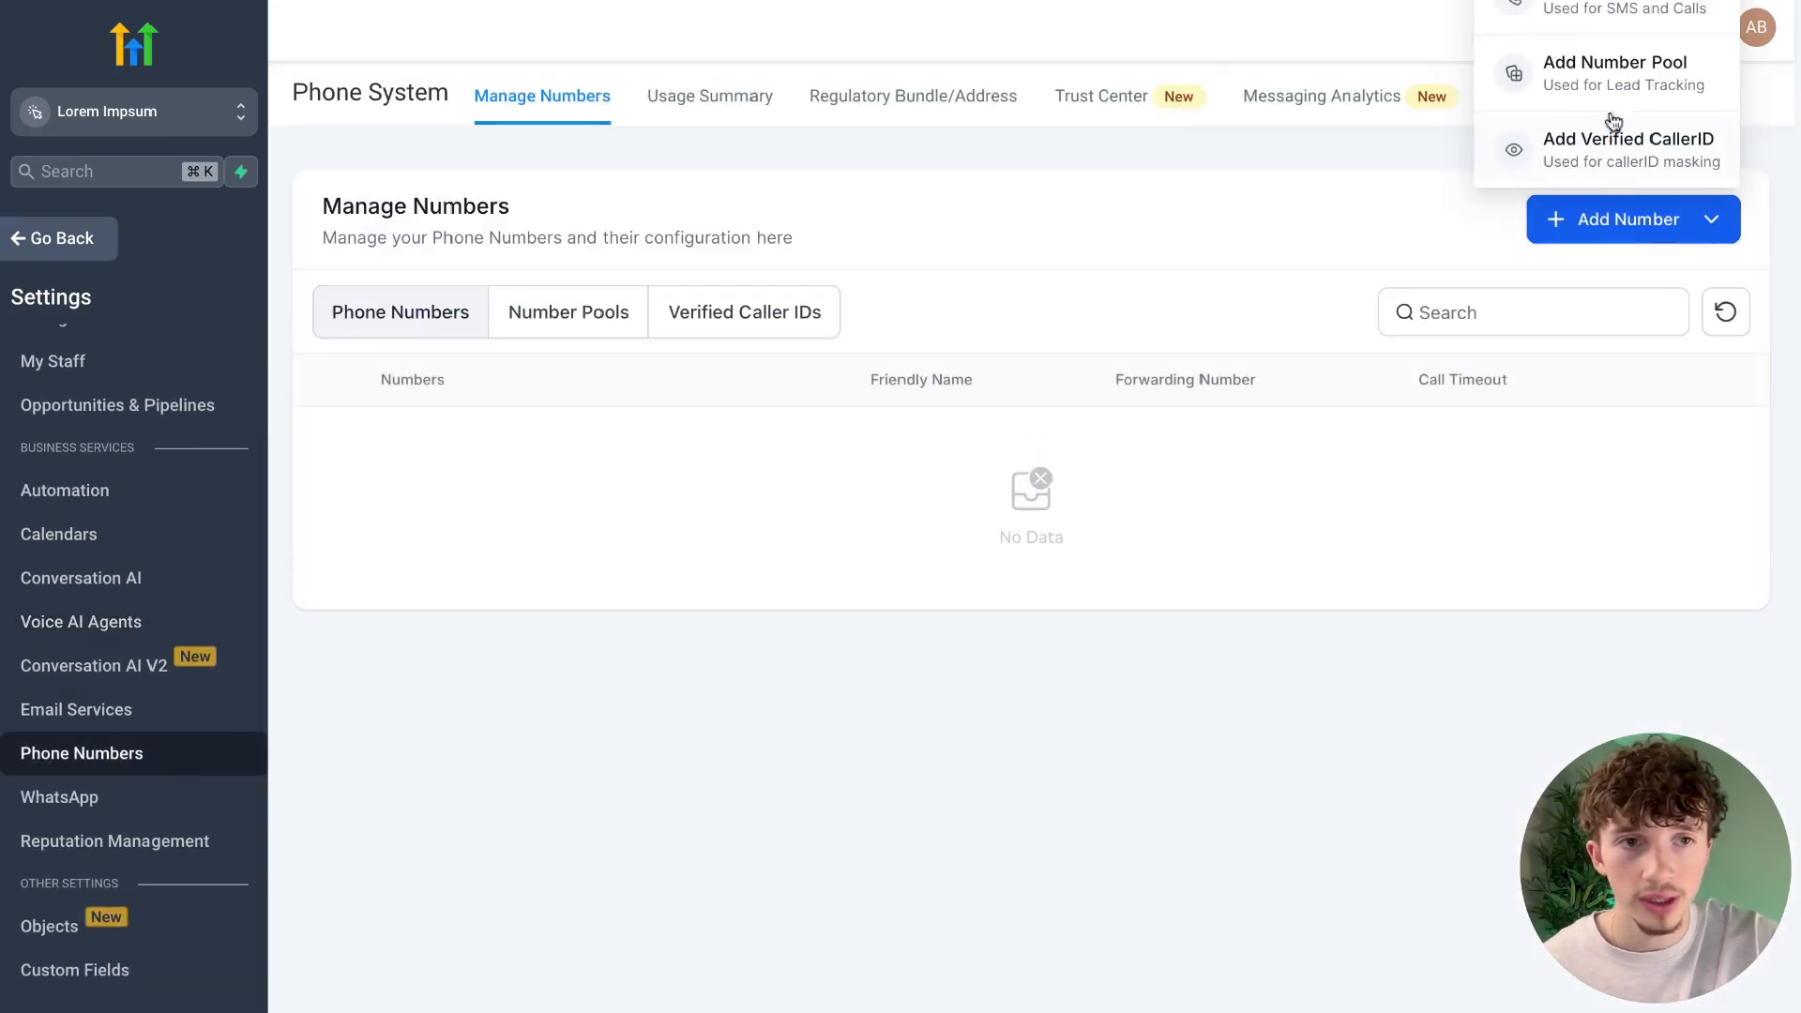
left_click(1606, 26)
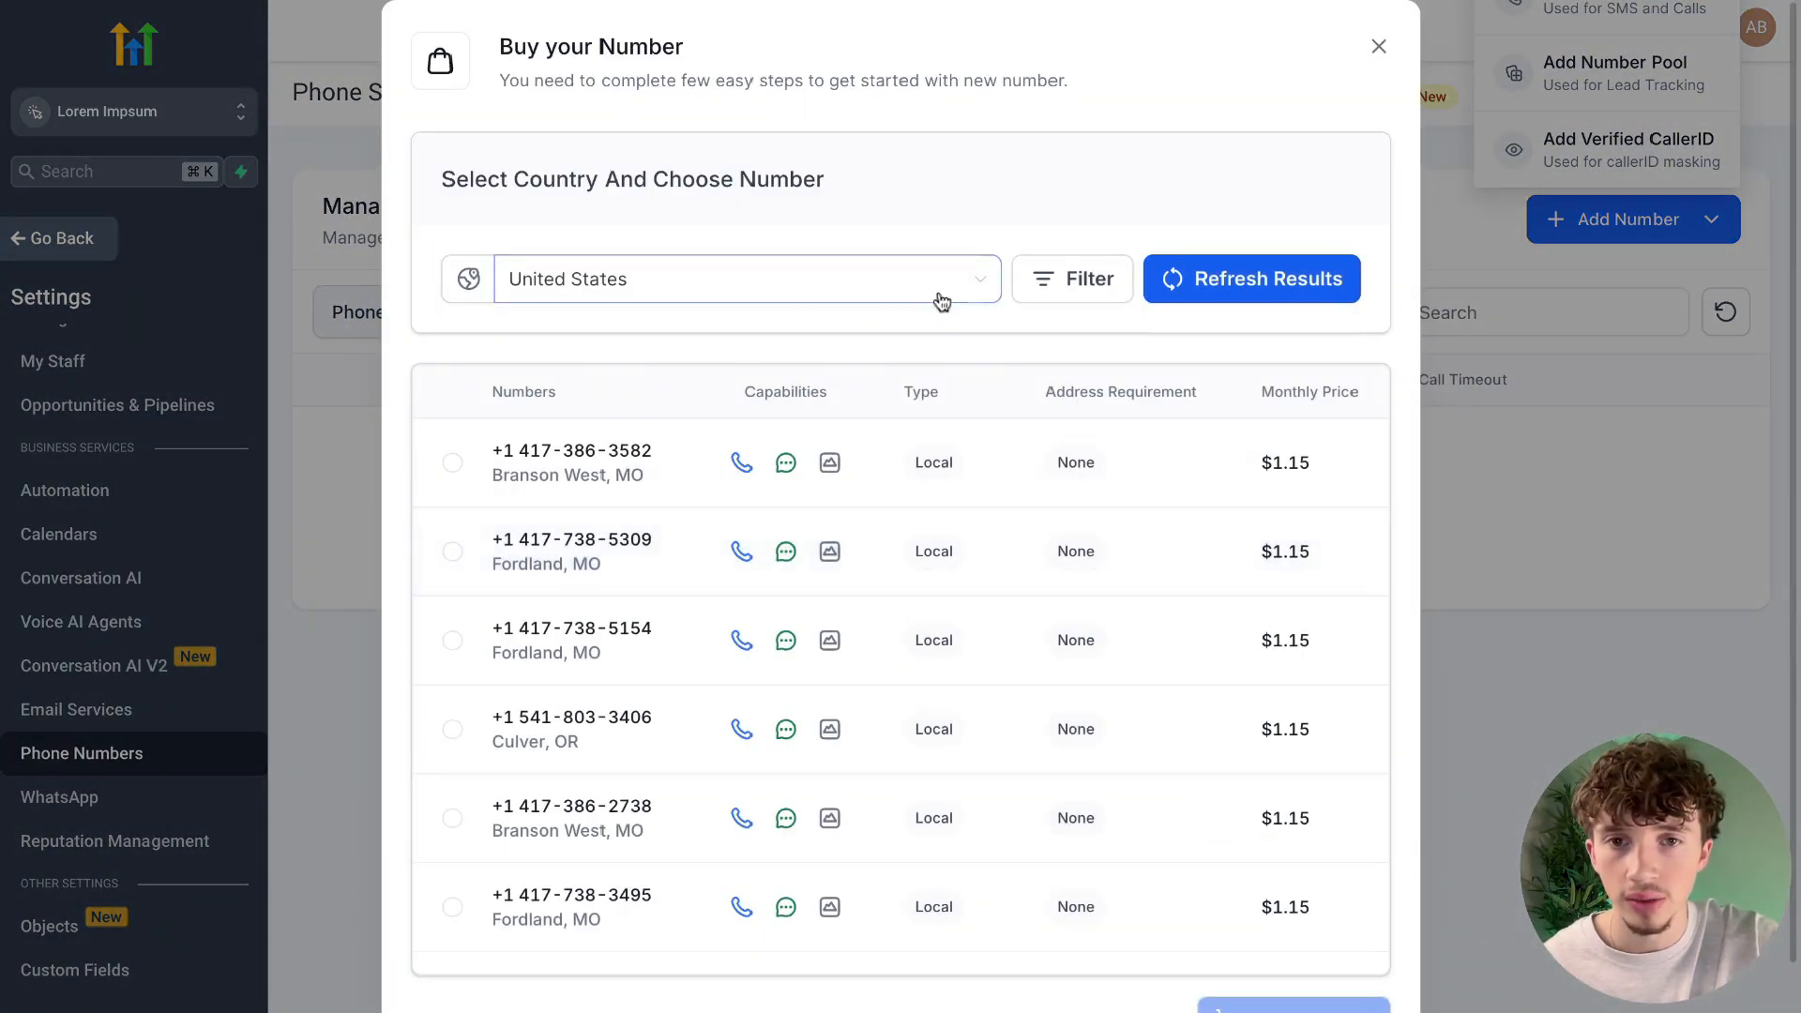
scroll(856, 526, "down", 1)
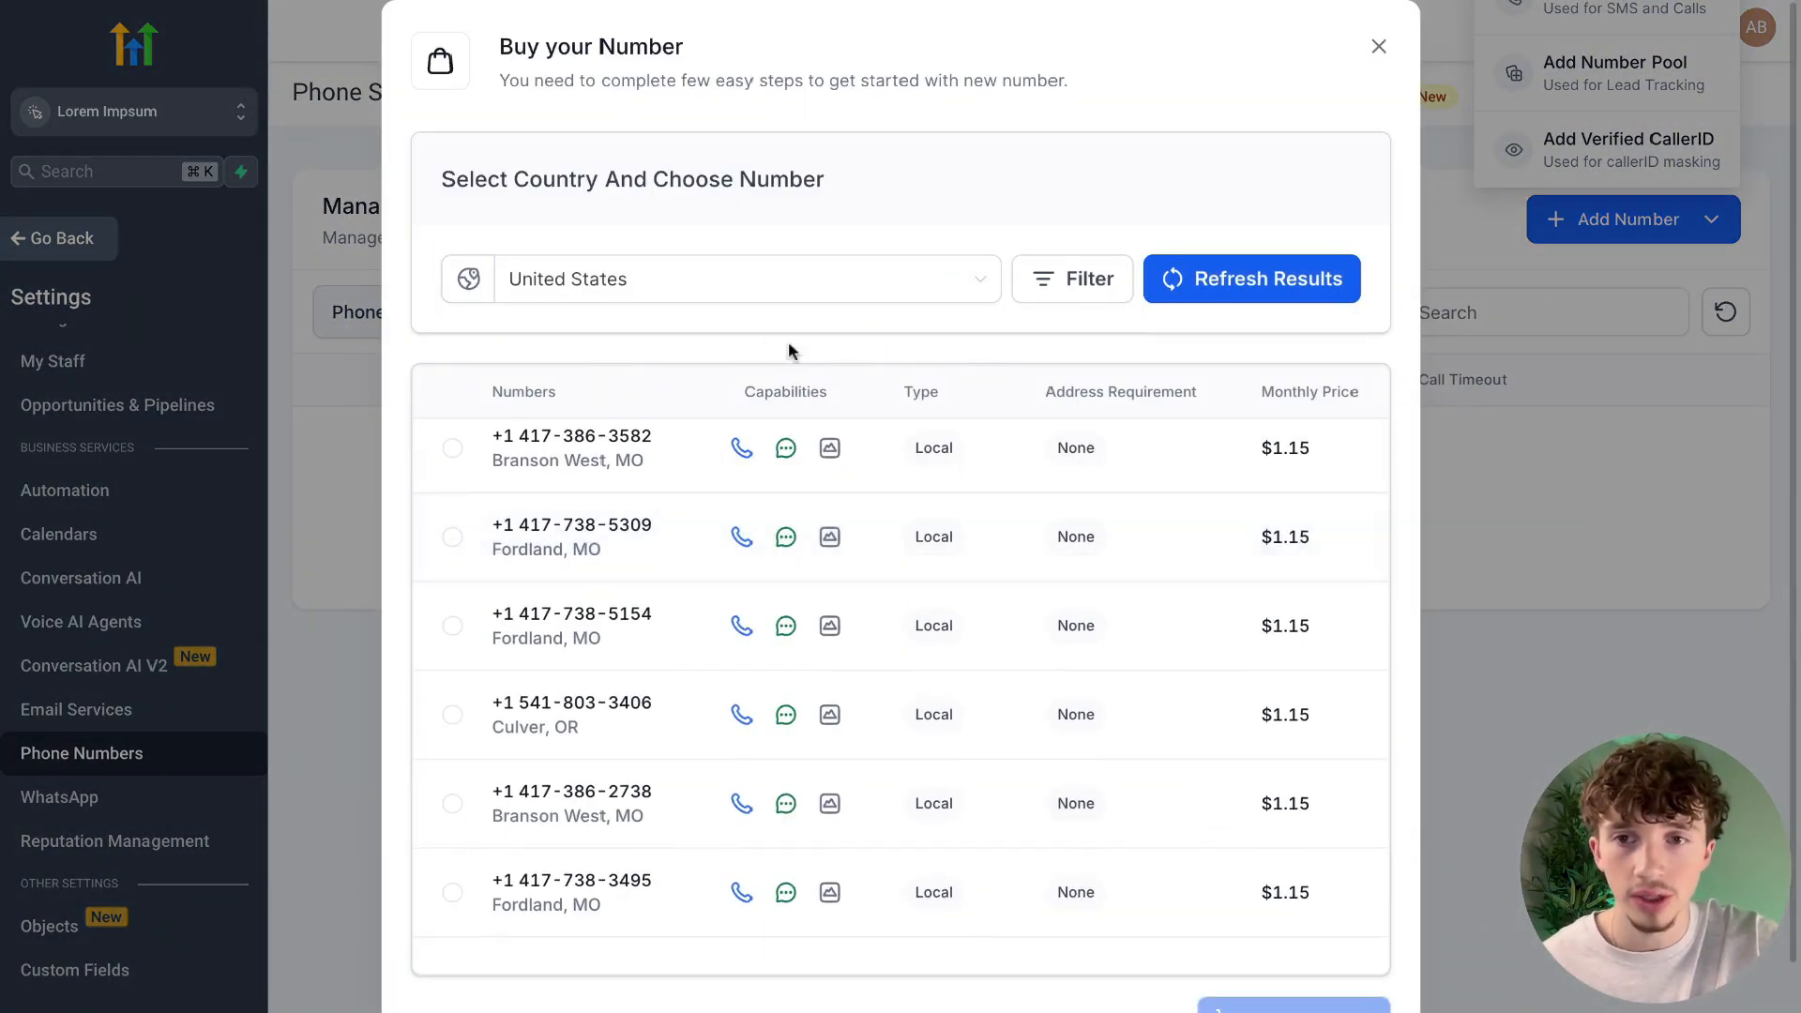
scroll(663, 464, "up", 1)
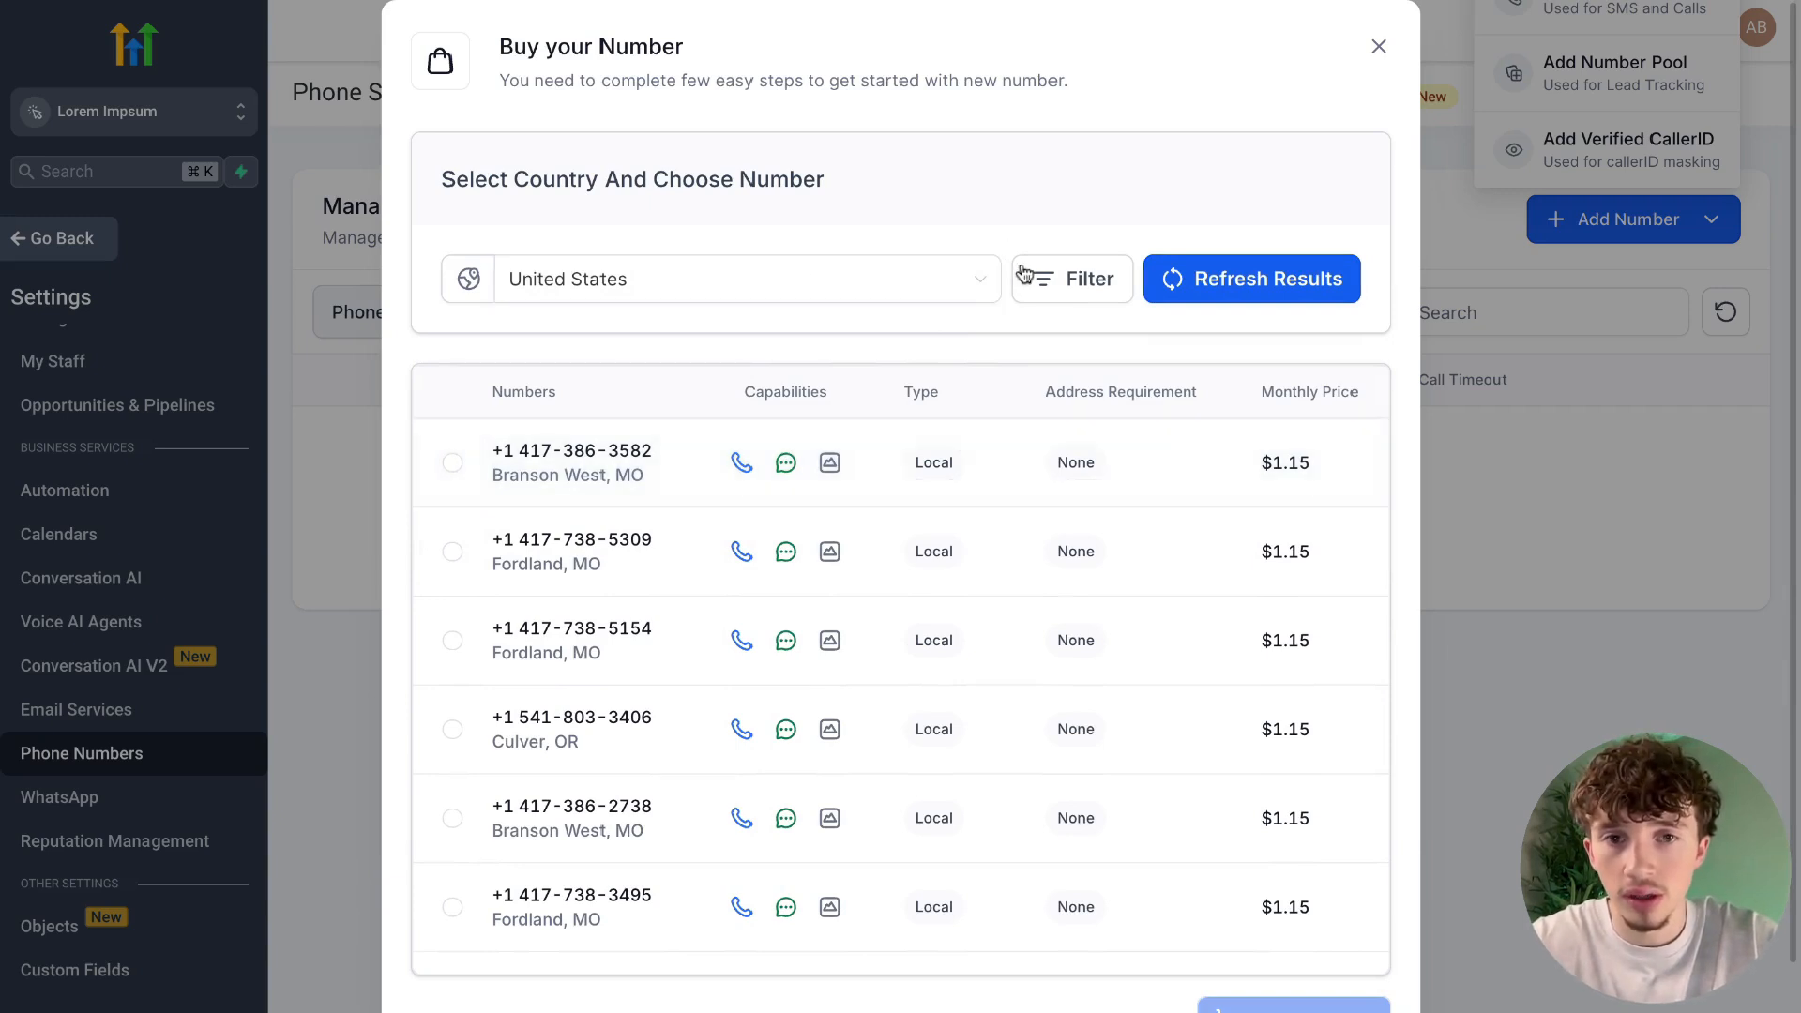
Filter the available numbers to those whose first part matches 602, and browse the filtered list.
left_click(1053, 273)
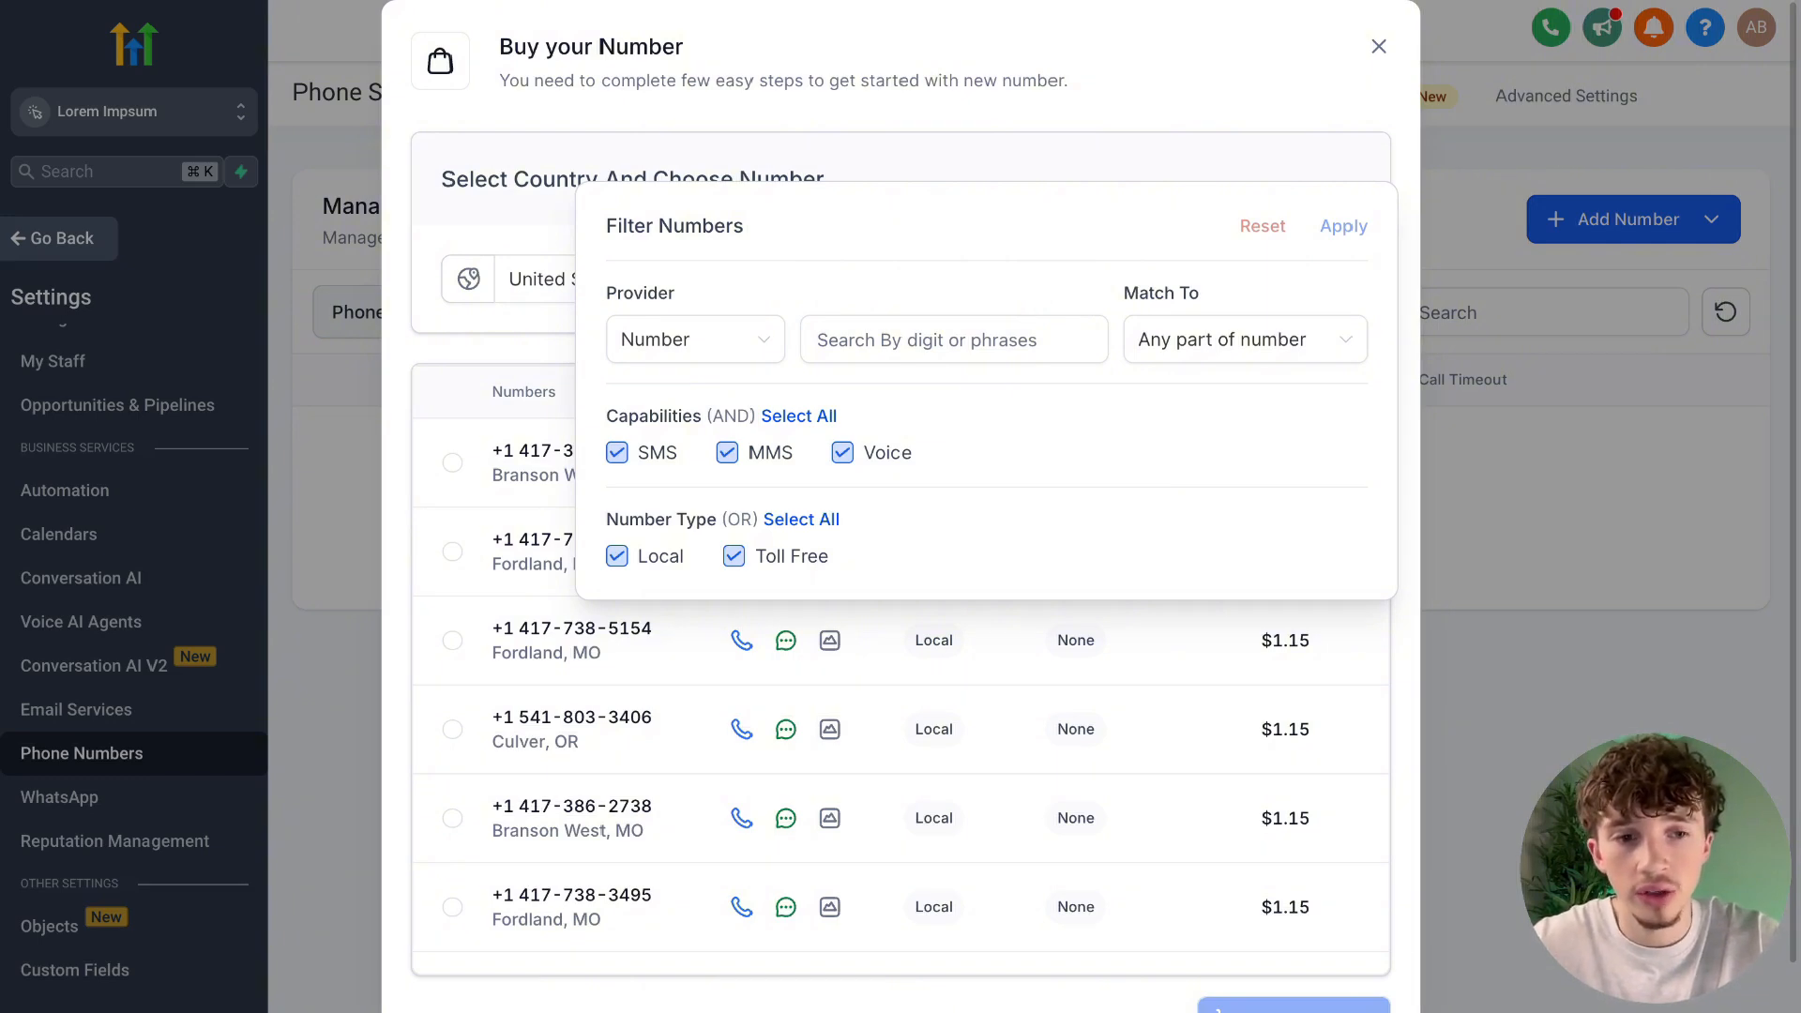
left_click_drag(1121, 292, 1202, 291)
left_click(1200, 355)
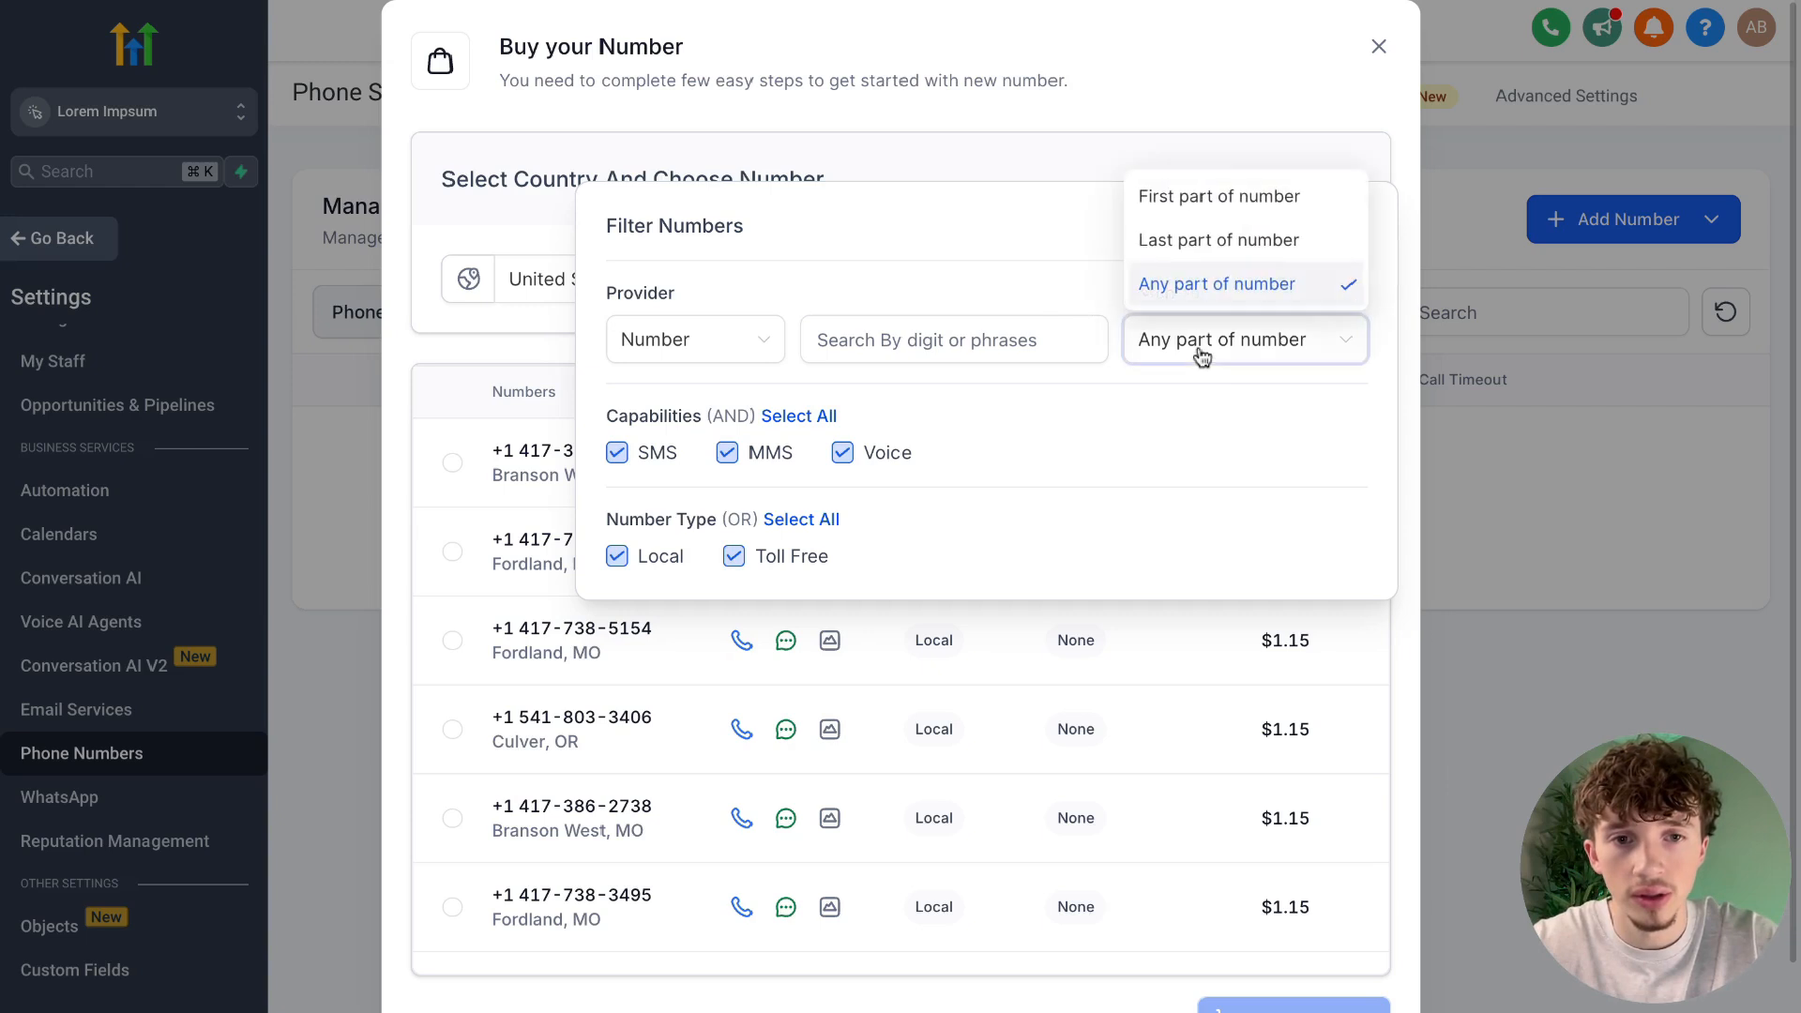
left_click(1230, 215)
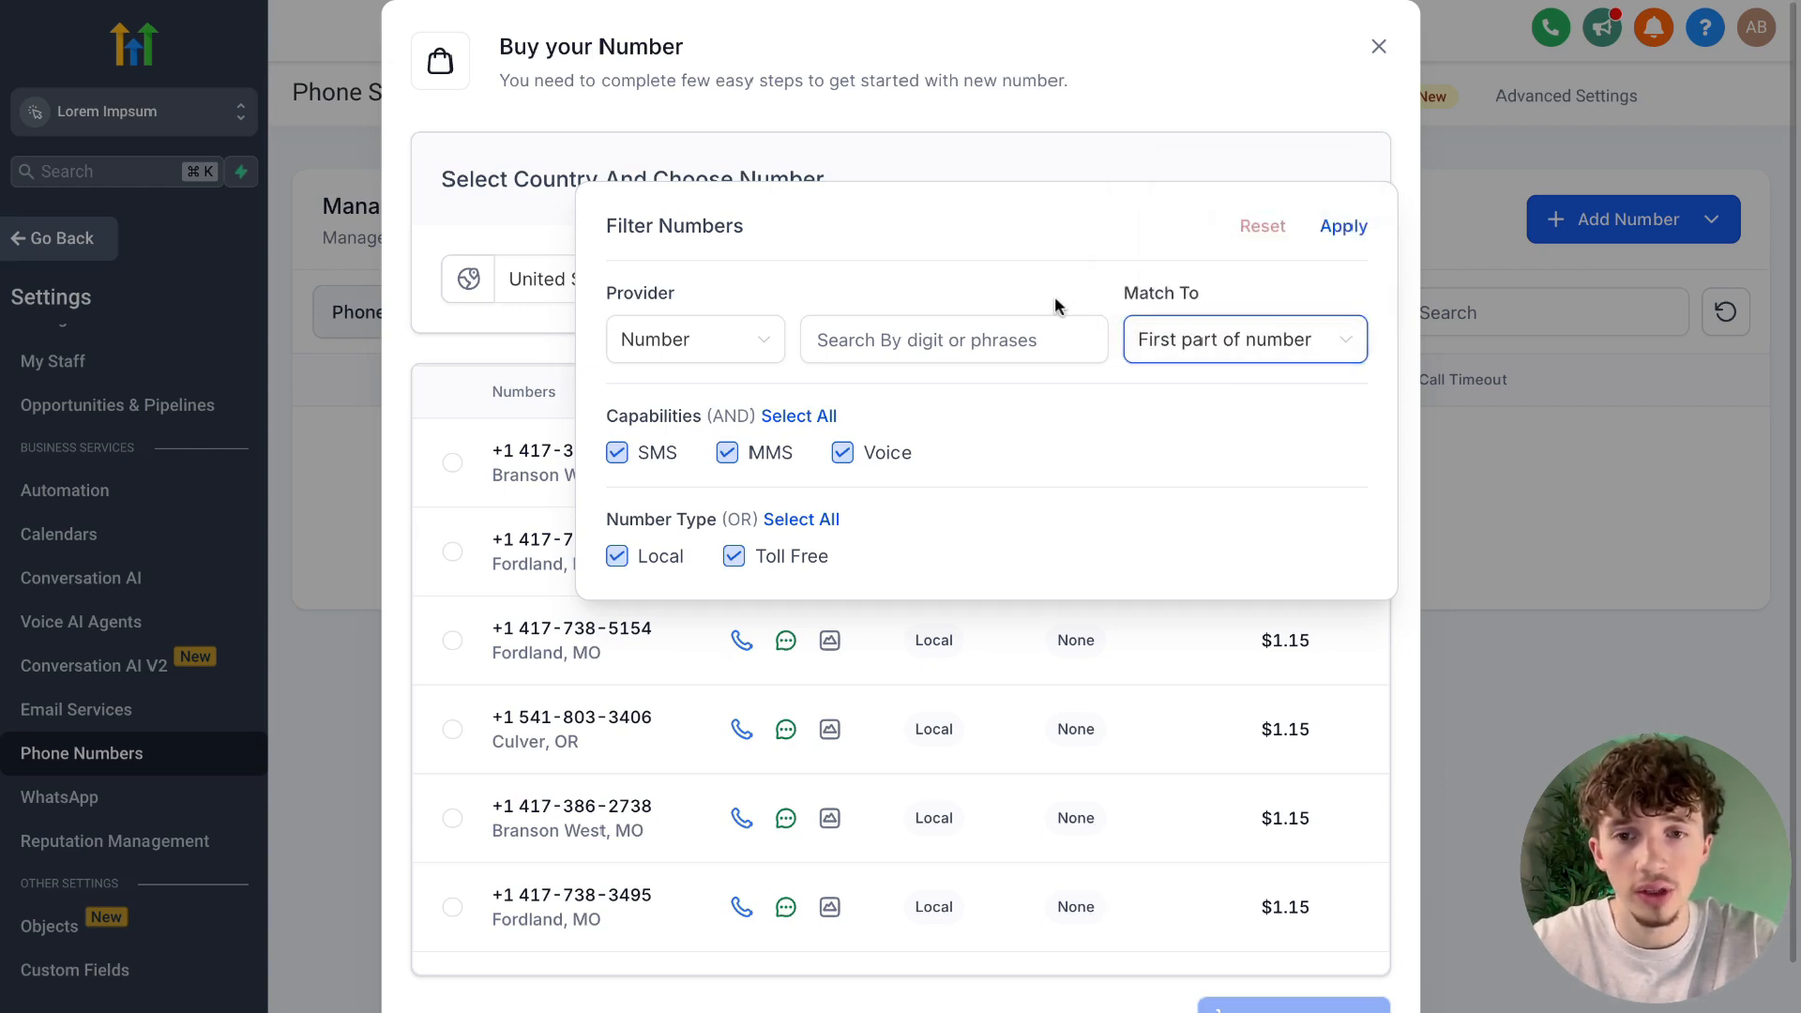
left_click(887, 344)
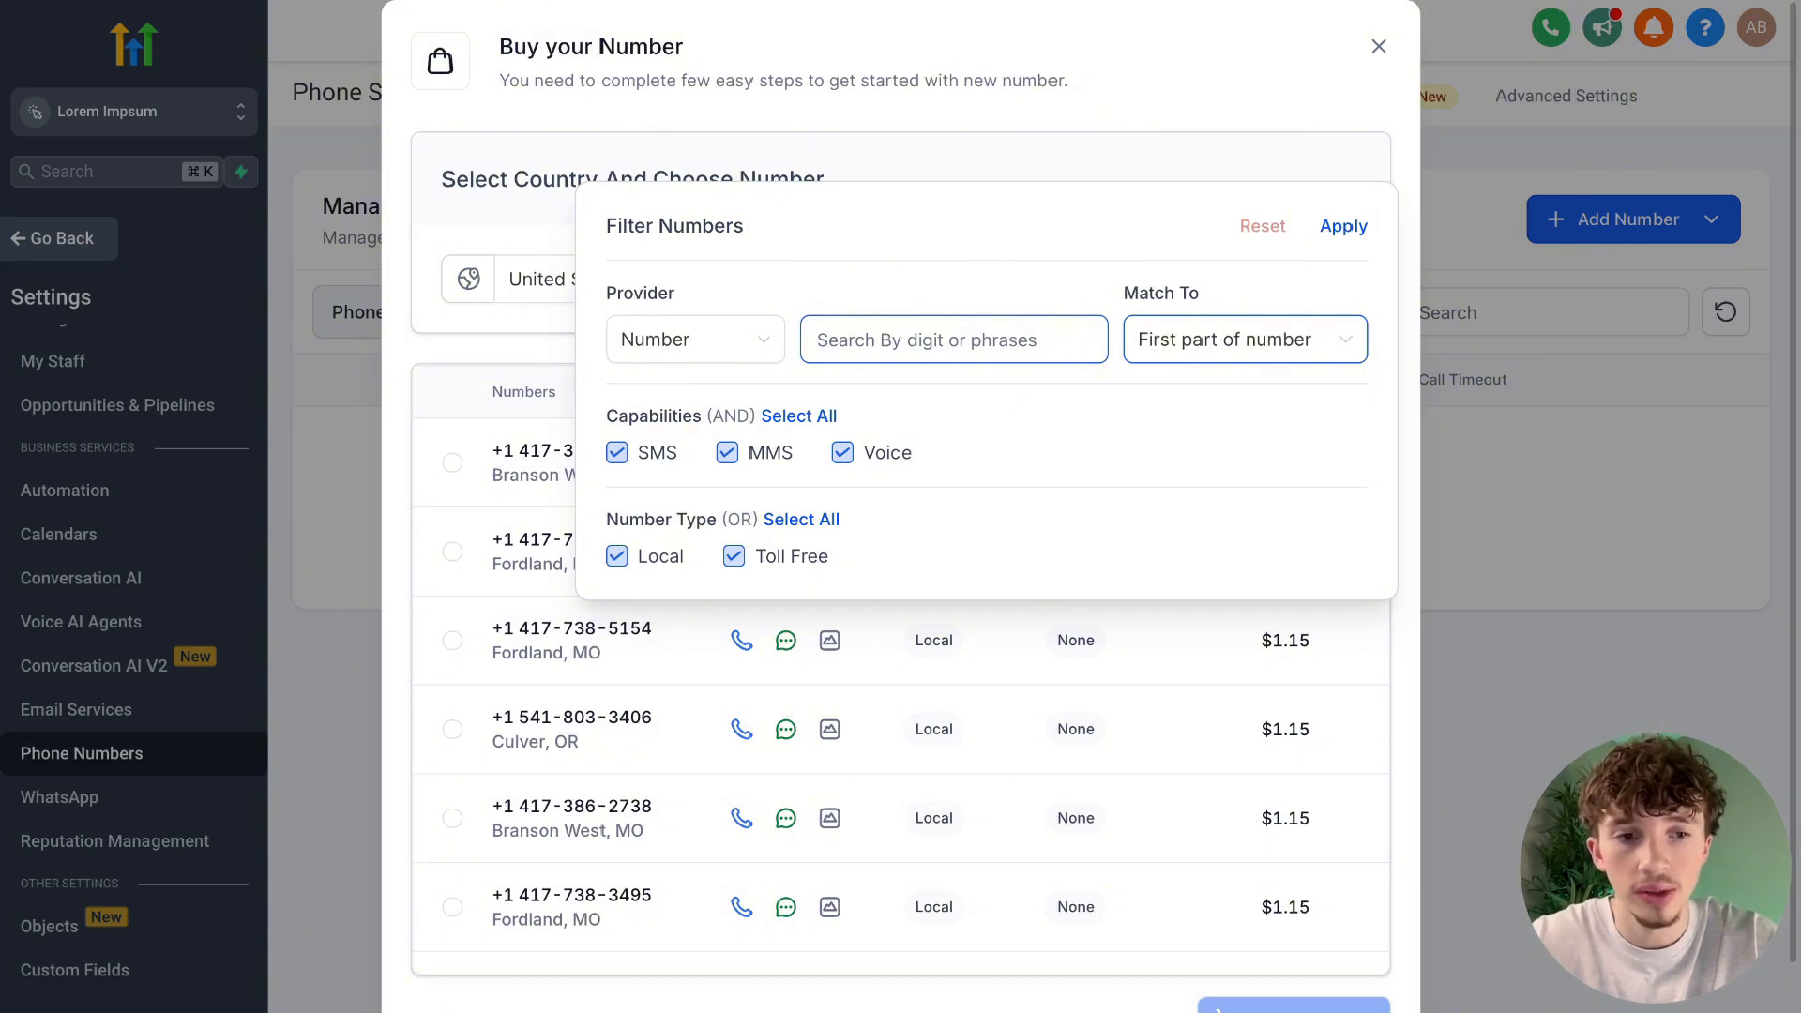
type("602")
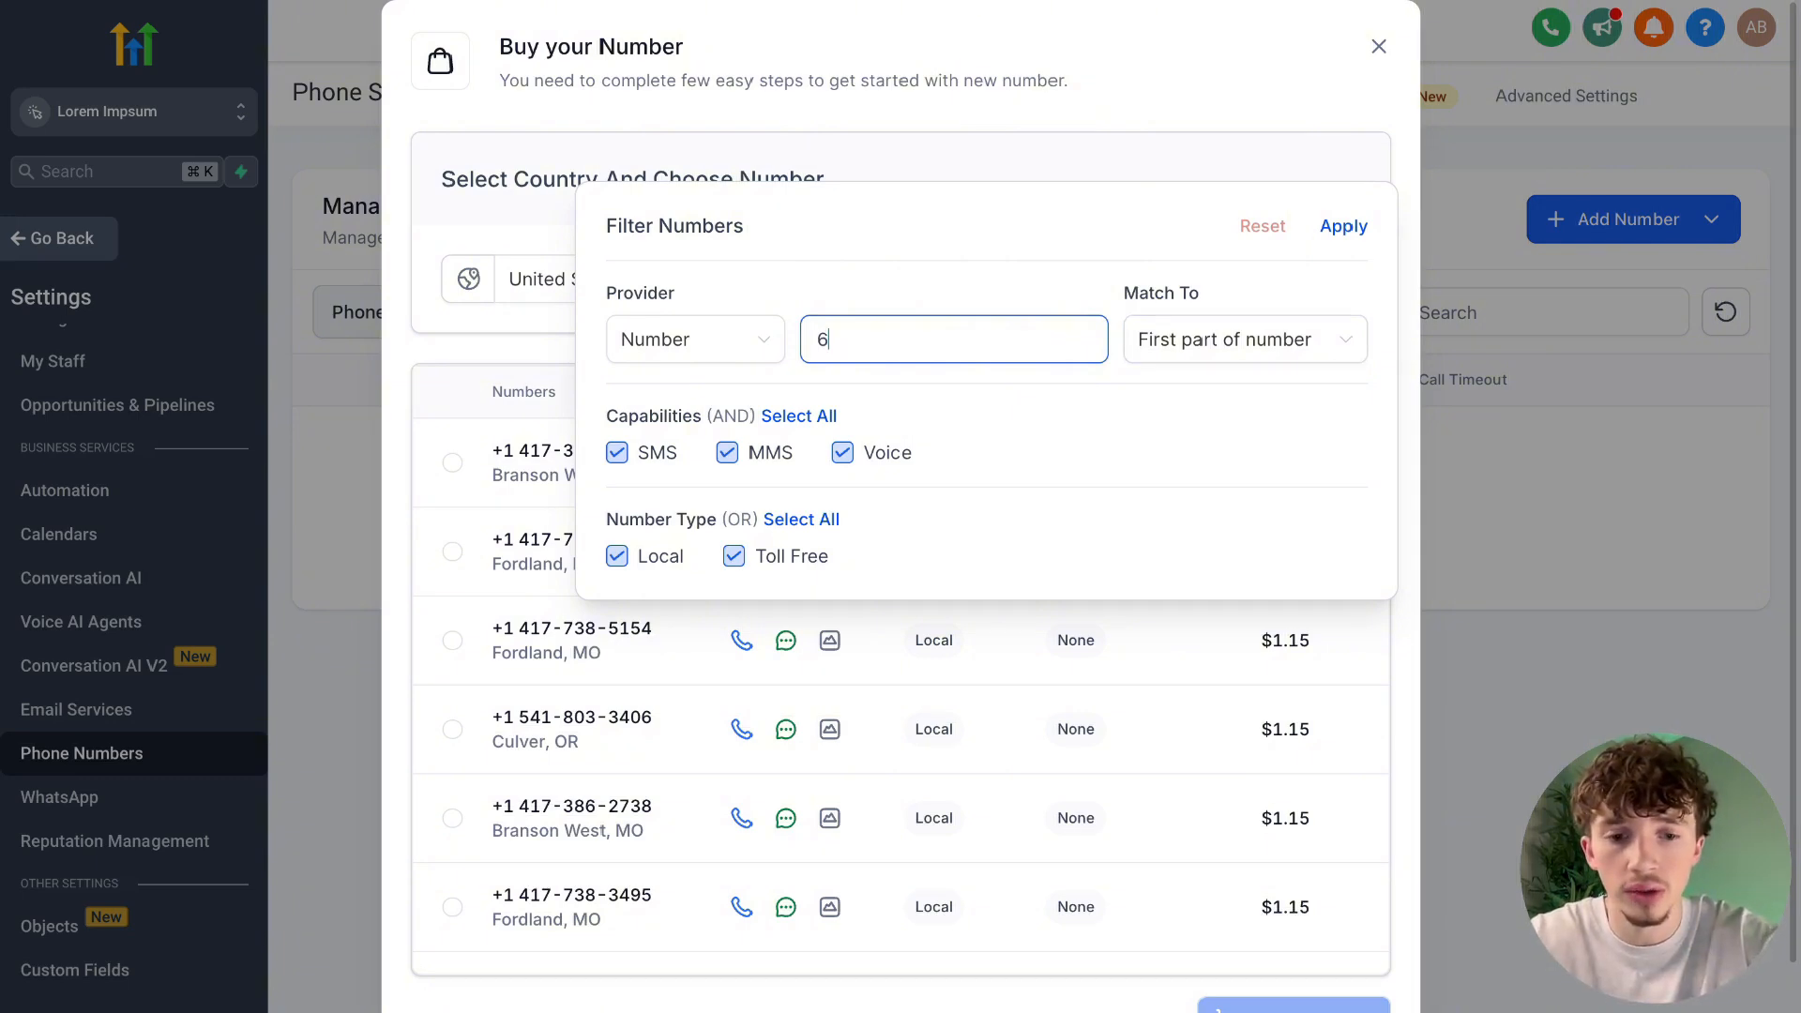
left_click(1341, 227)
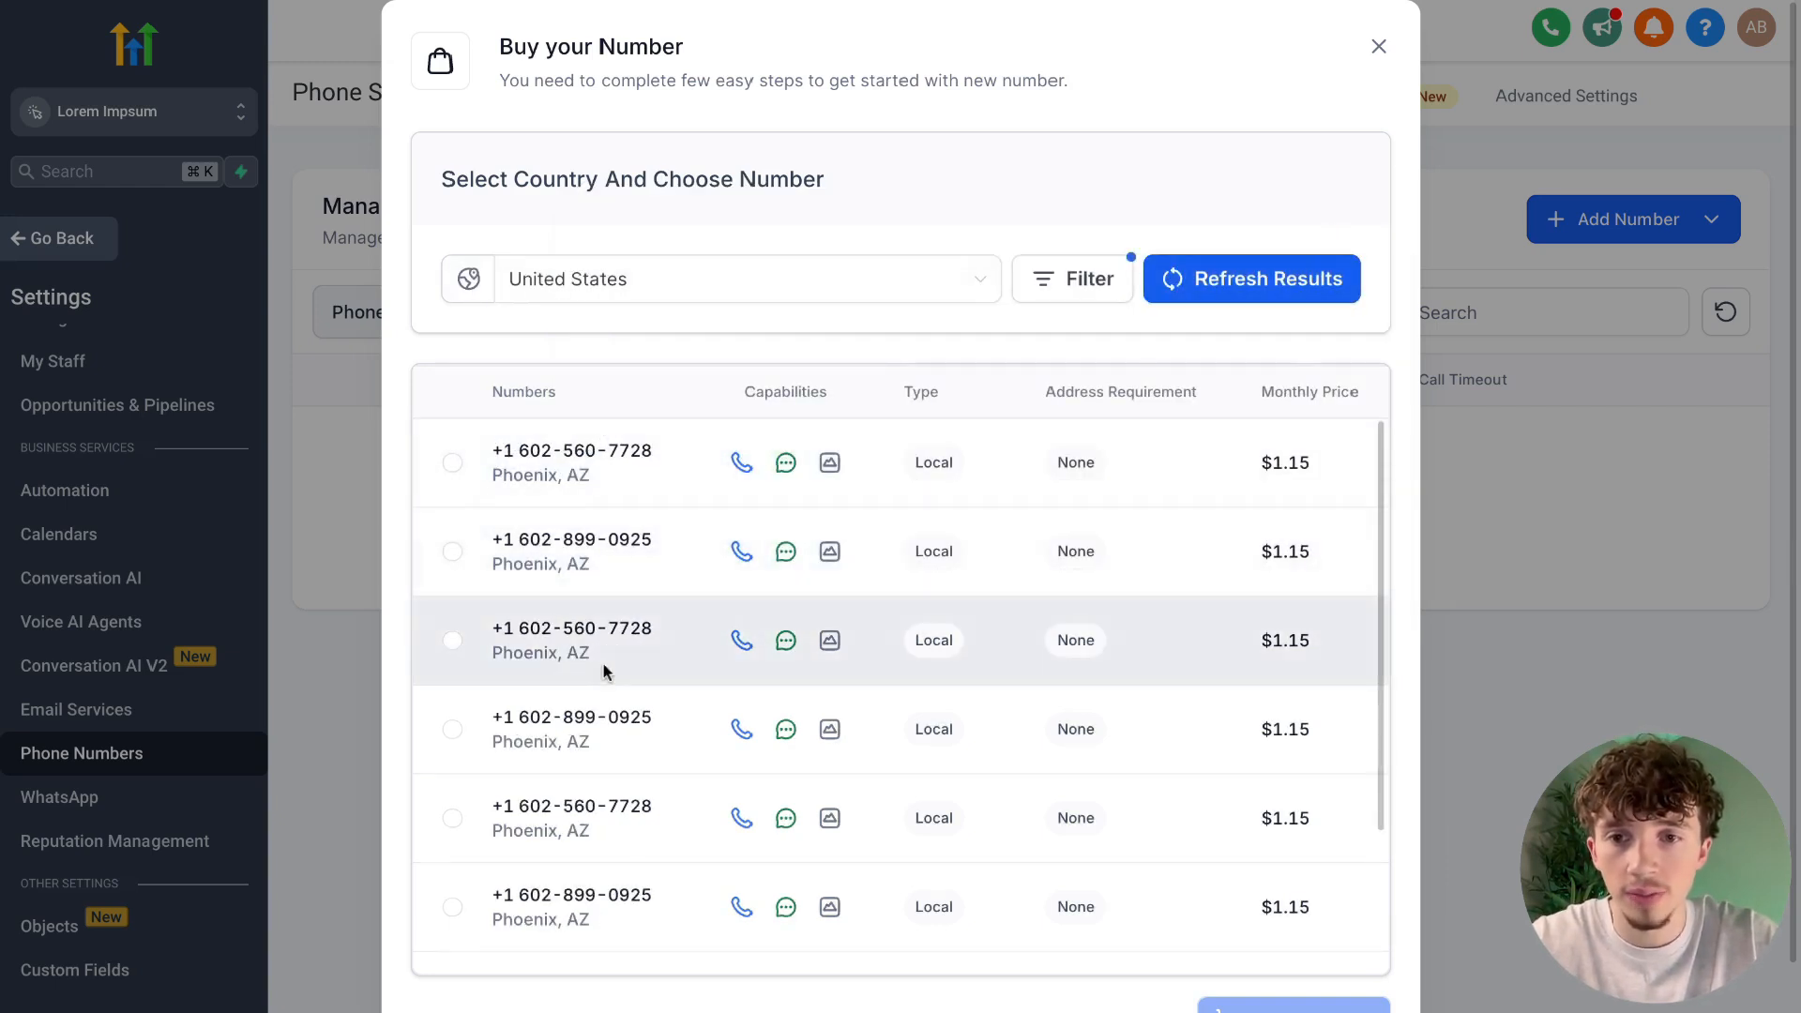
scroll(671, 687, "down", 1)
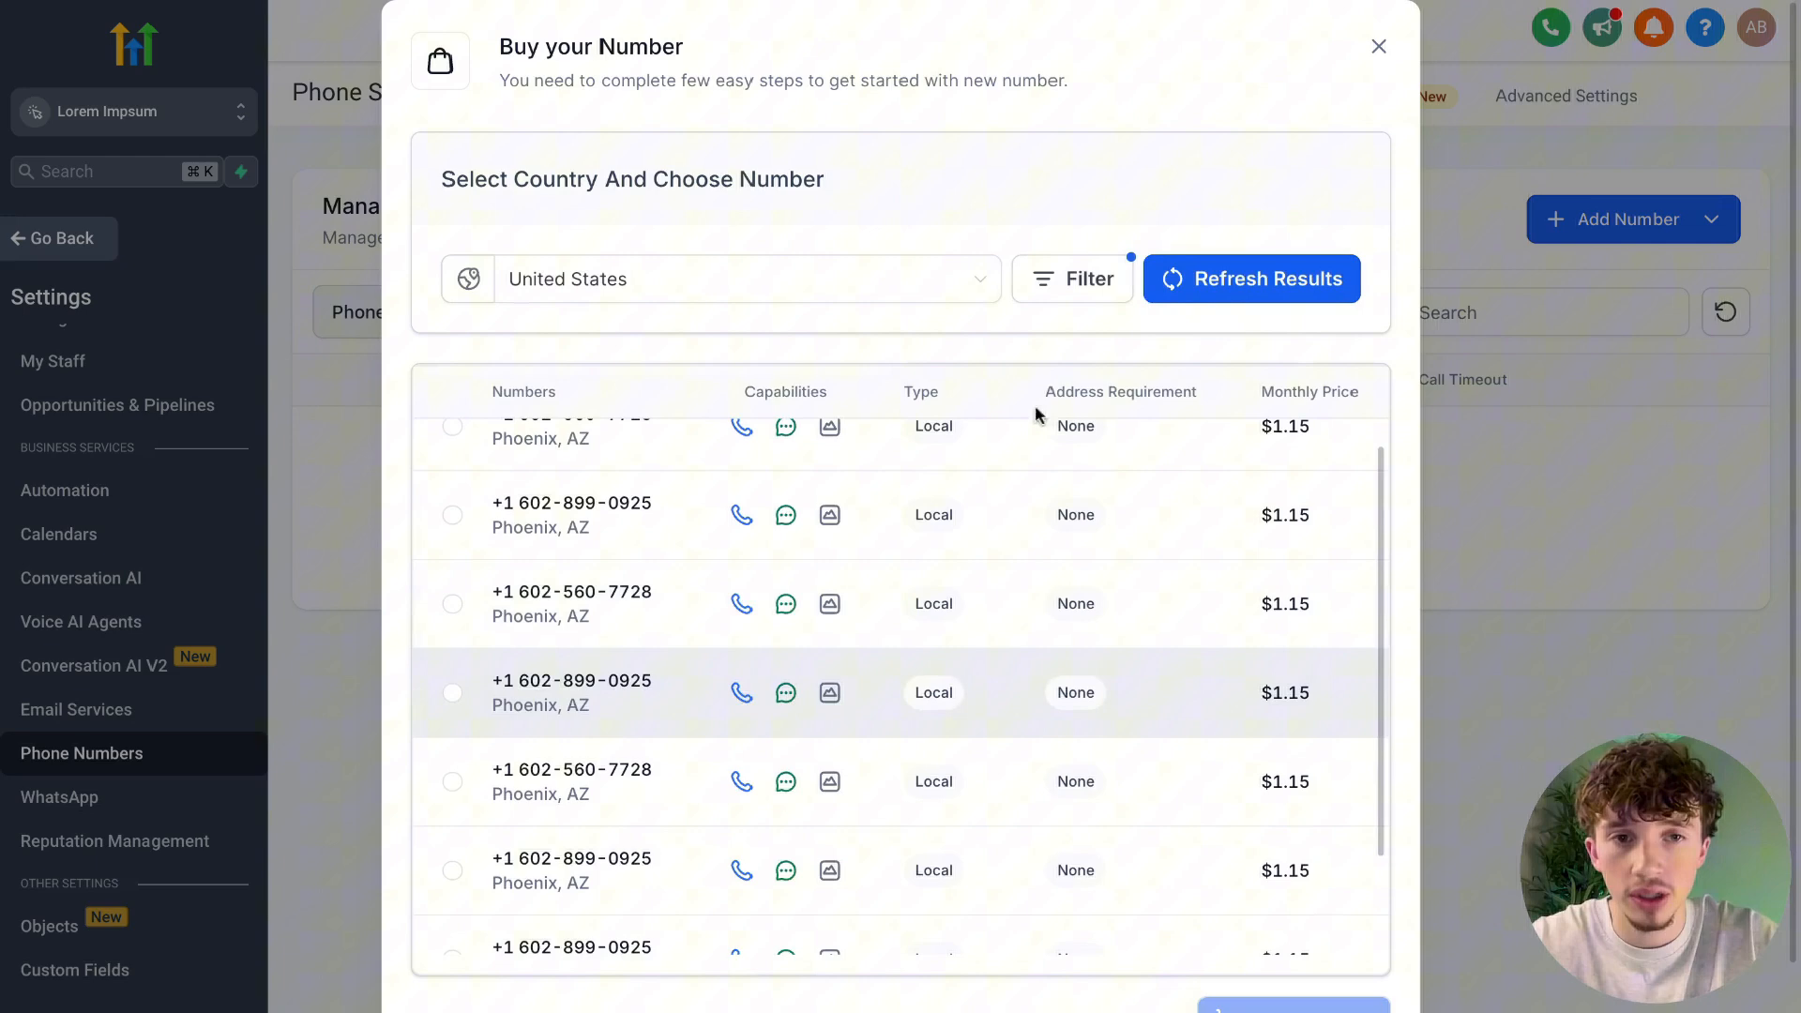
triple_click(1405, 150)
scroll(1220, 844, "down", 1)
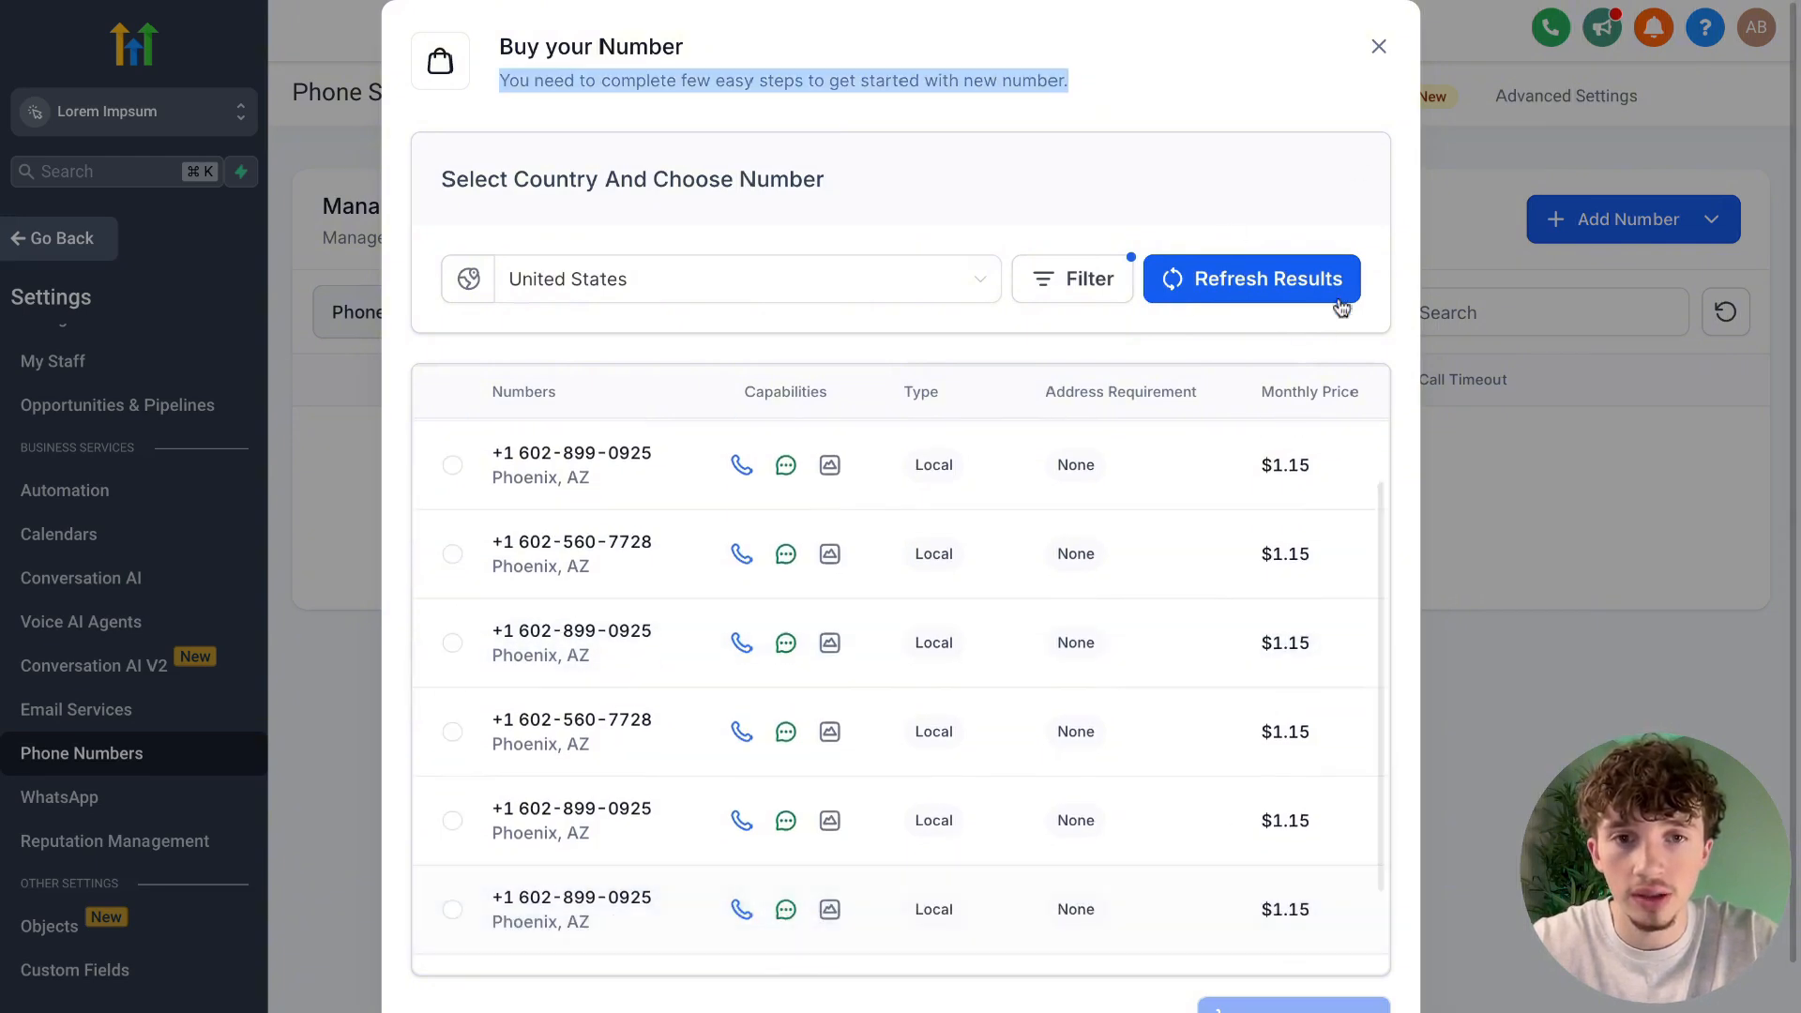
scroll(982, 541, "up", 2)
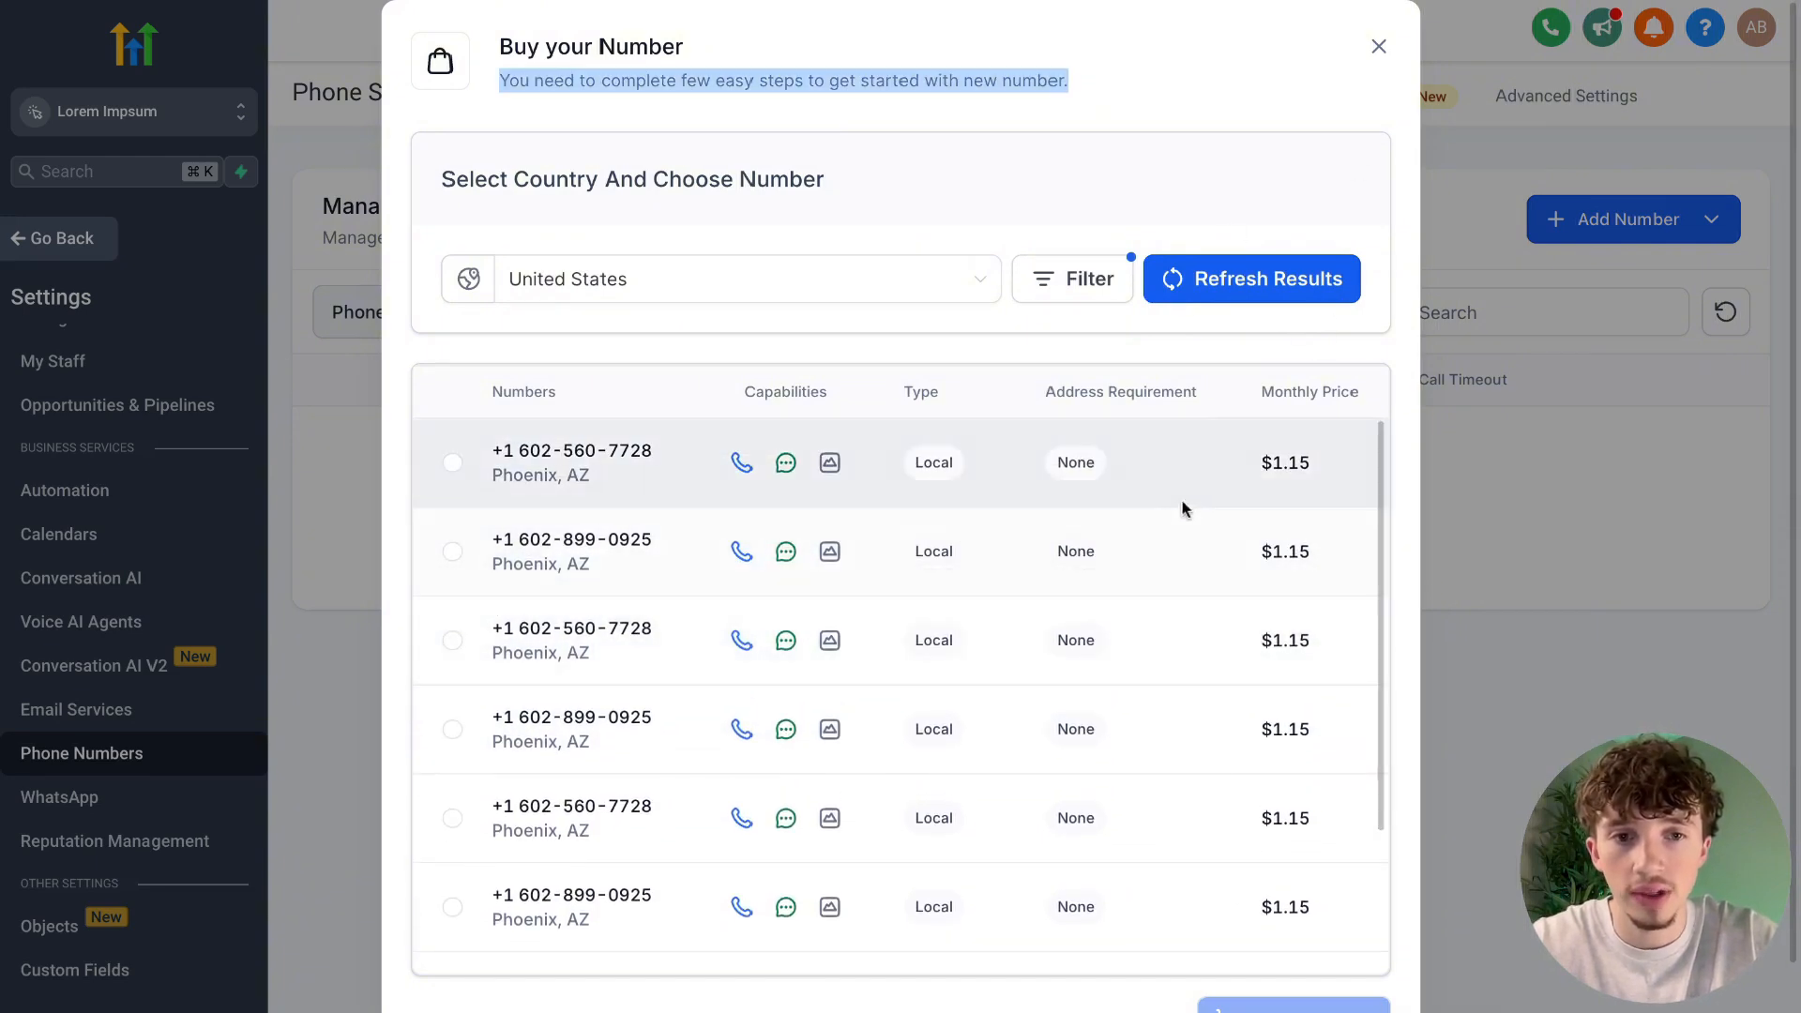